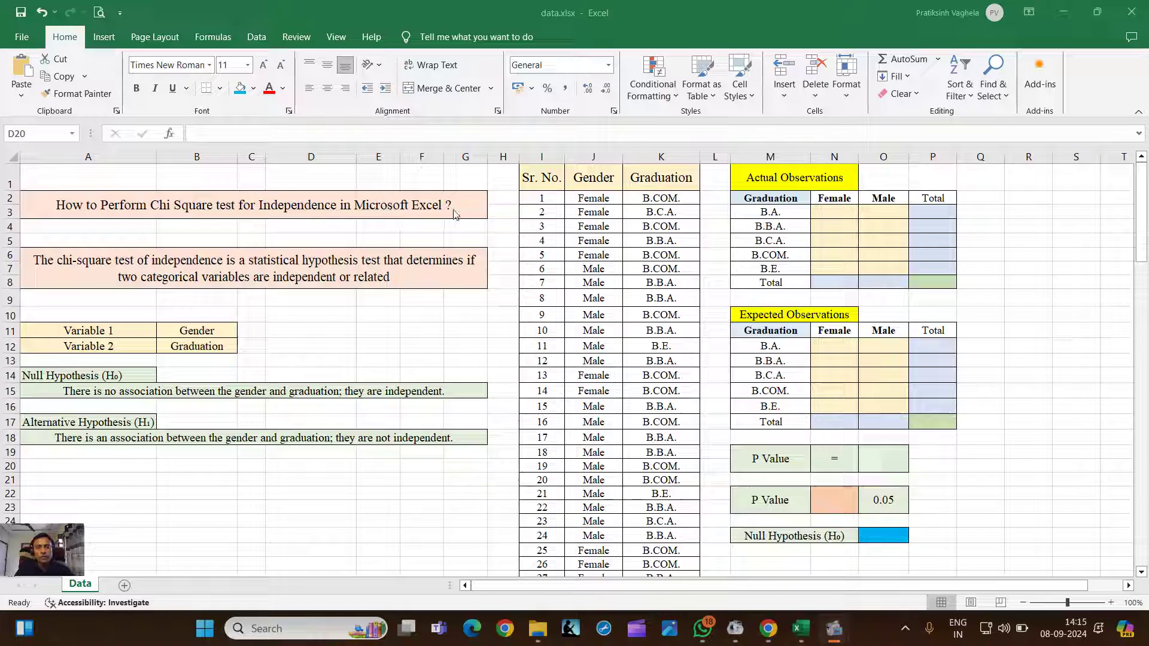
Point out the chi-square test definition and its two variables, with Gender as the first.
left_click(132, 263)
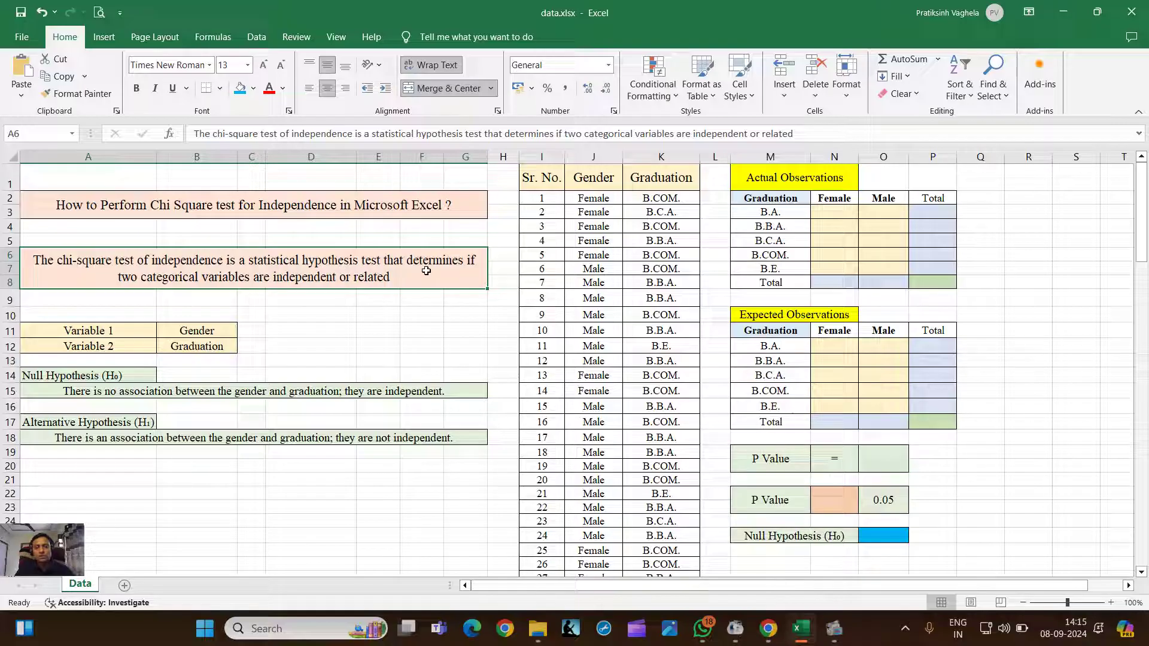
left_click(380, 313)
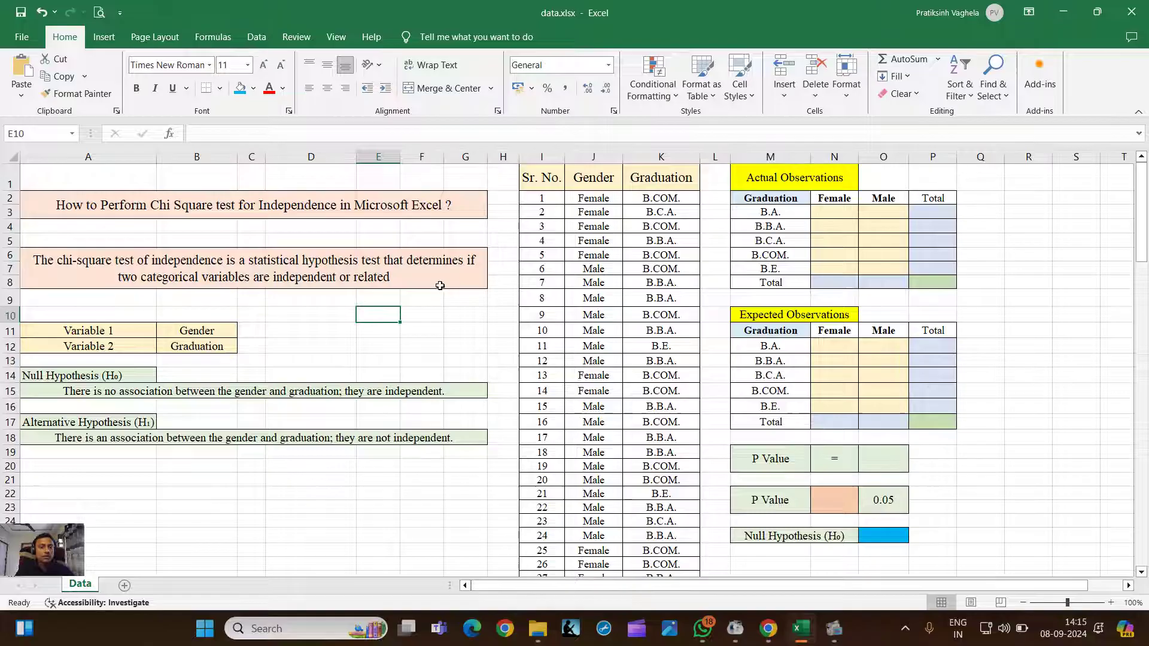
left_click(136, 331)
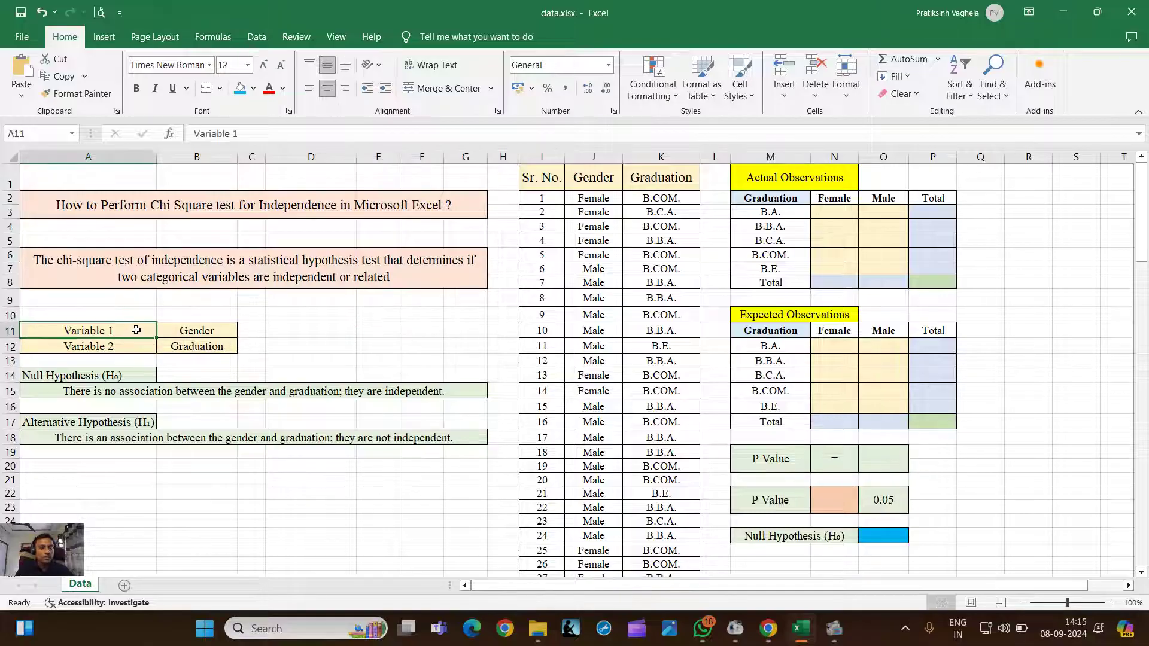
left_click(216, 330)
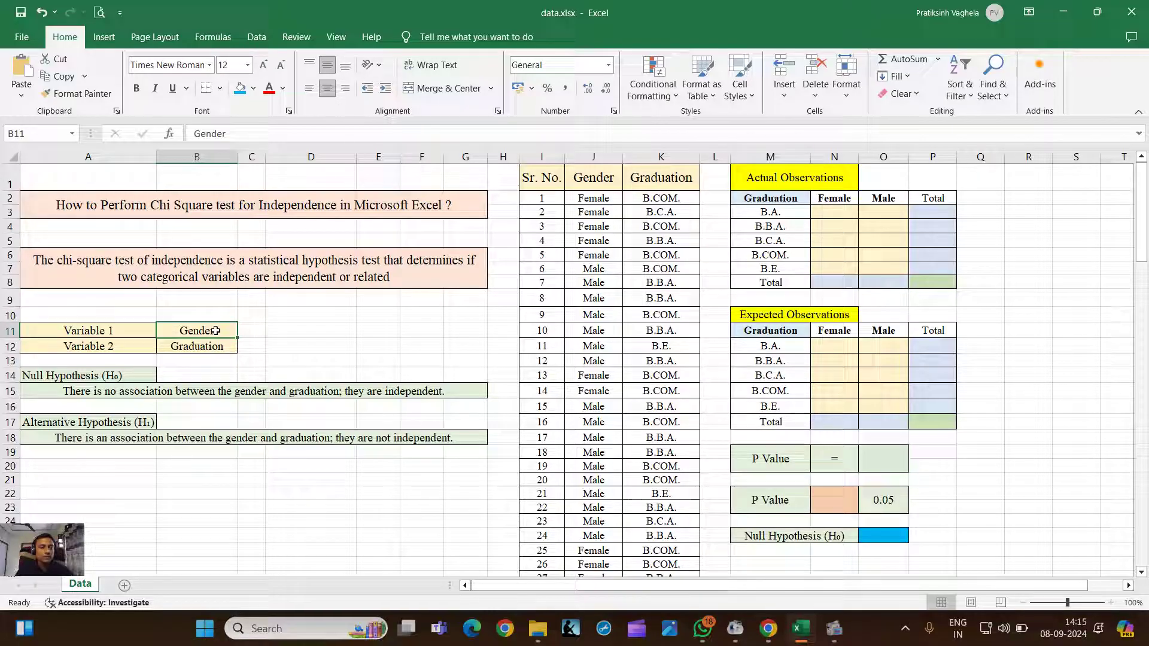
left_click(130, 346)
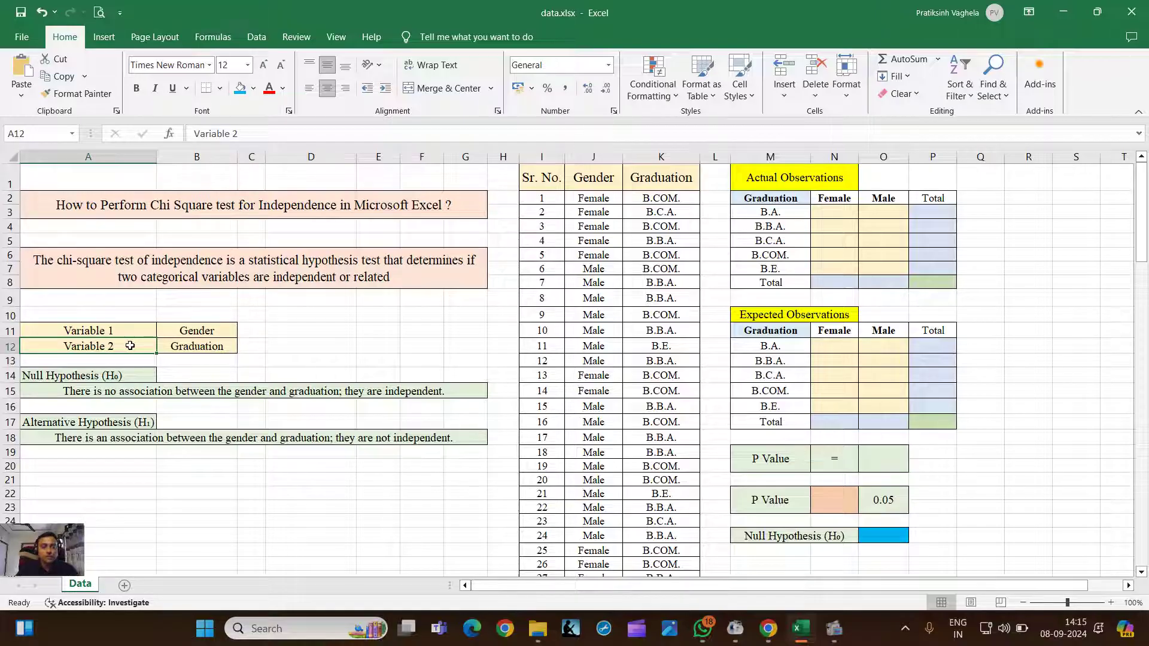
Highlight the Sr. No., Gender and Graduation headers and the first data rows.
left_click_drag(539, 180, 694, 287)
left_click(603, 204)
left_click(604, 178)
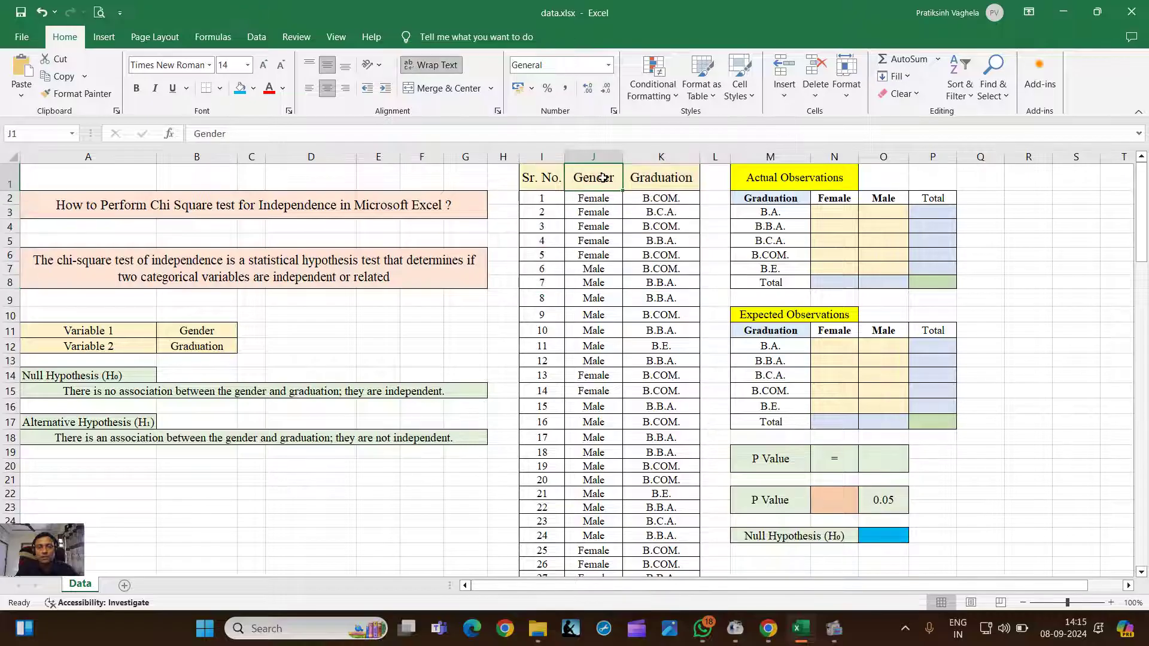
left_click(667, 177)
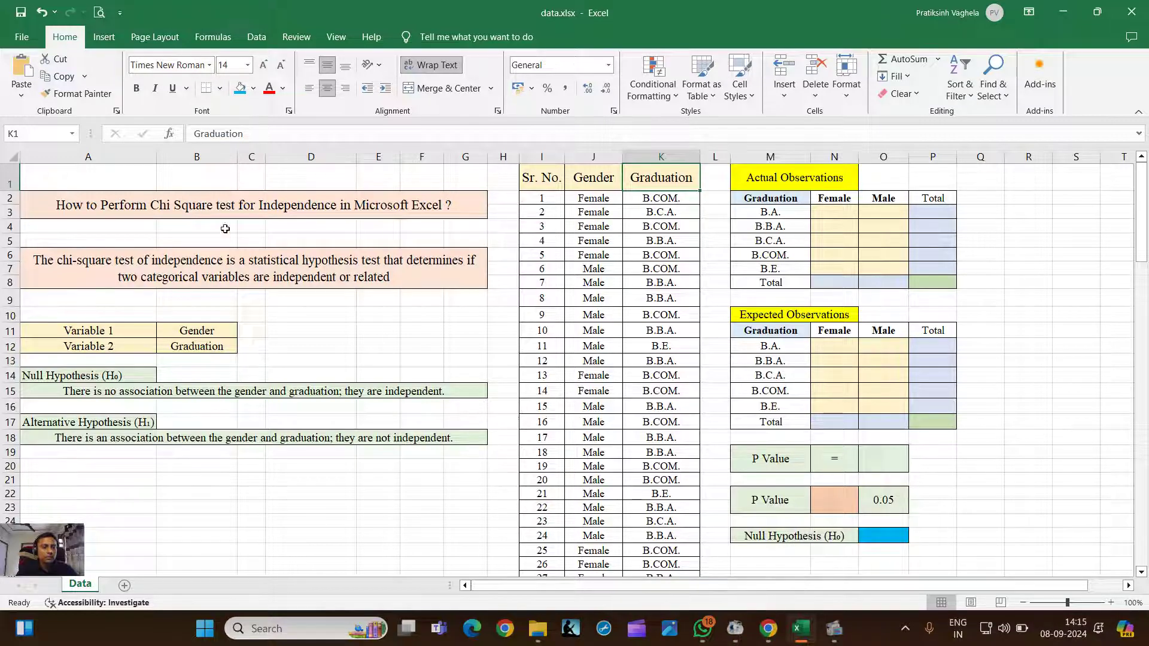
Point out the null and alternative hypothesis statements.
left_click(82, 391)
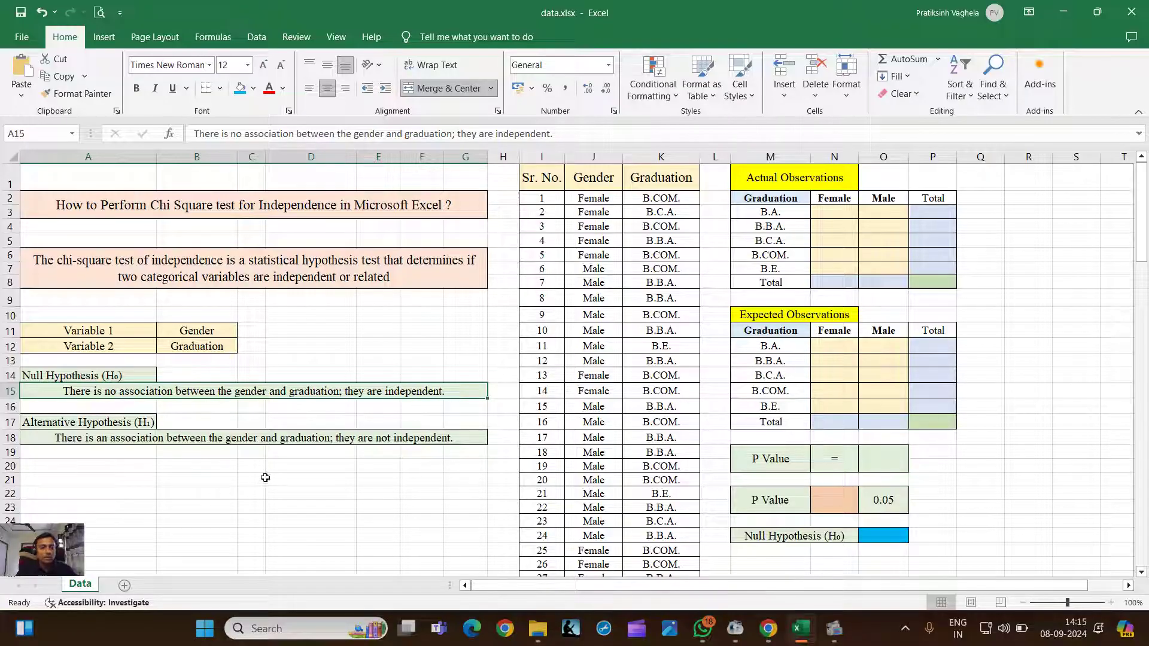
left_click(108, 469)
left_click(40, 427)
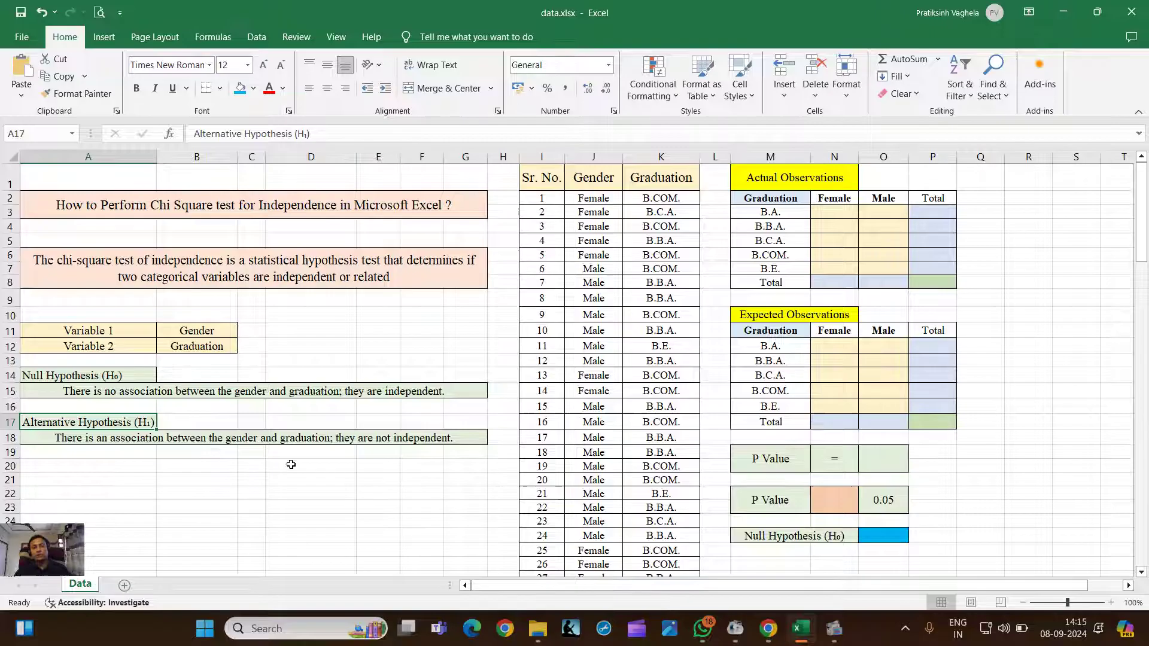
left_click(399, 441)
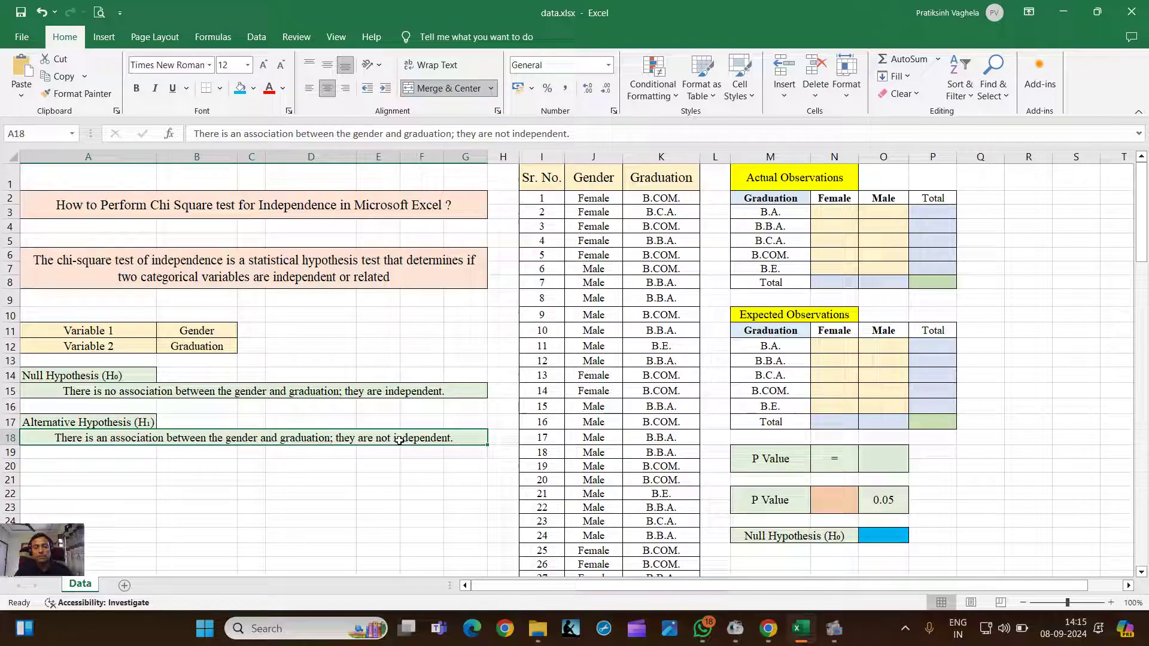
left_click(437, 479)
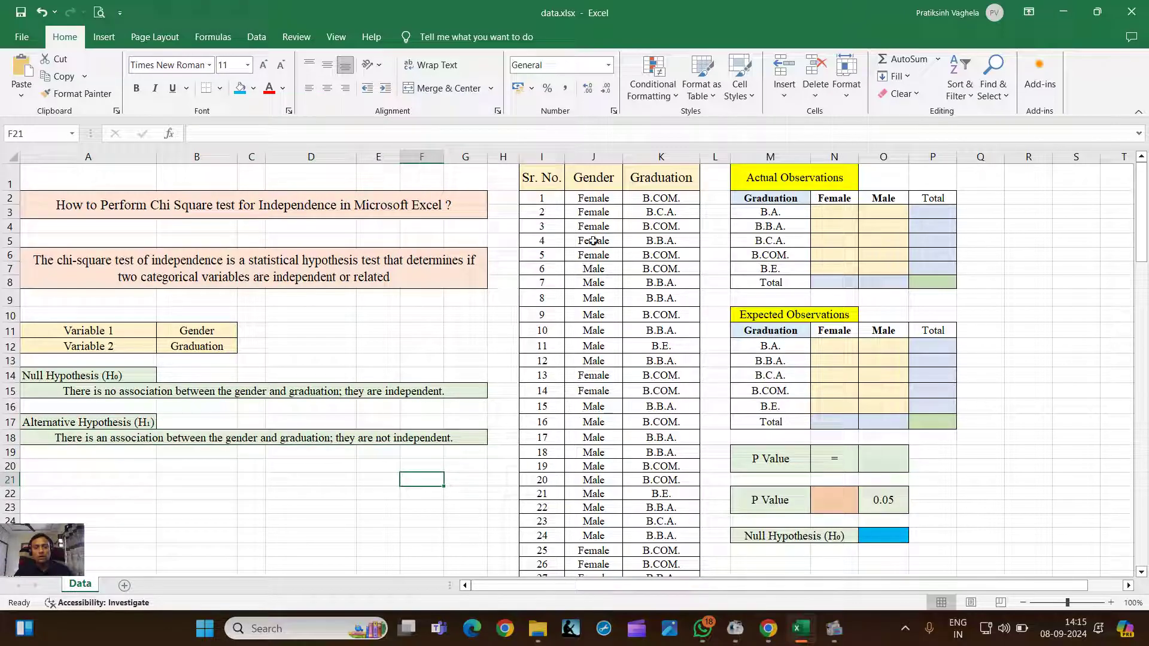
Highlight sample raw data rows, Male, B.B.A. and B.COM. entries, and the Actual Observations table.
left_click_drag(540, 173, 662, 422)
left_click(593, 269)
left_click_drag(542, 180, 662, 335)
left_click(634, 282)
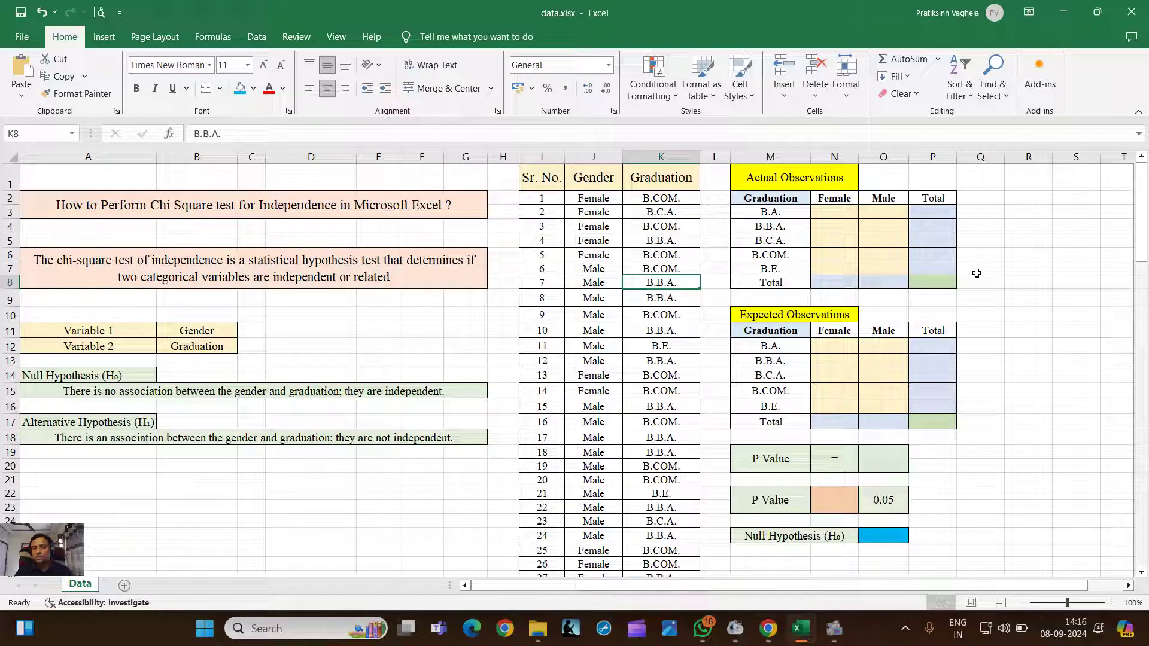
left_click_drag(779, 199, 933, 283)
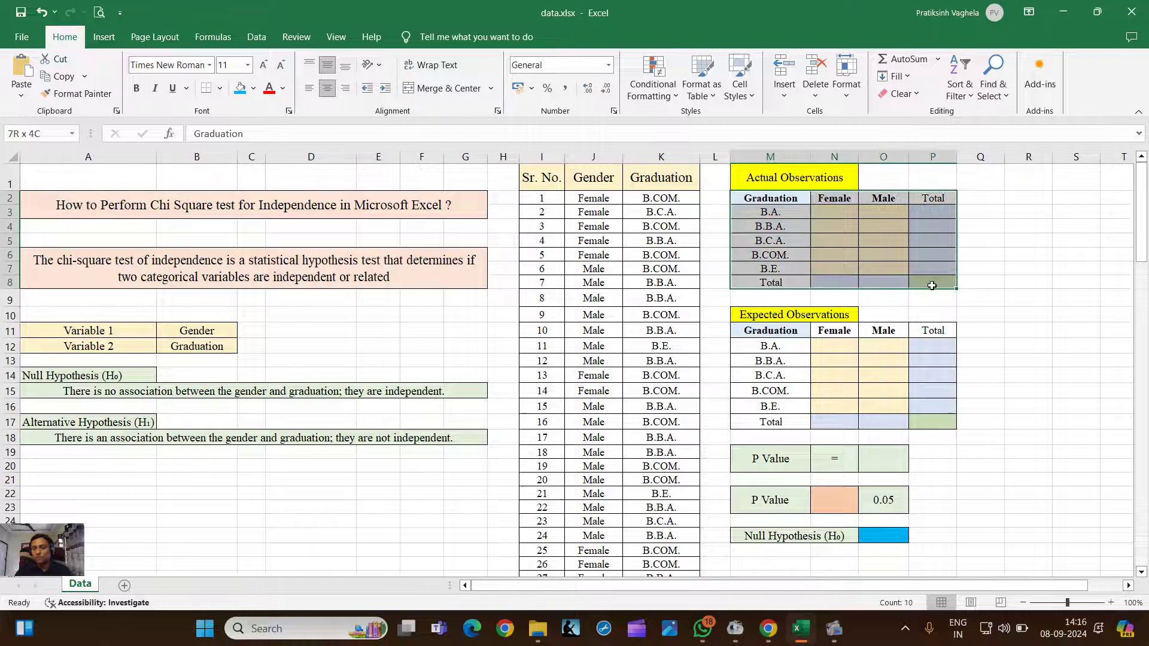
left_click(856, 391)
left_click(661, 374)
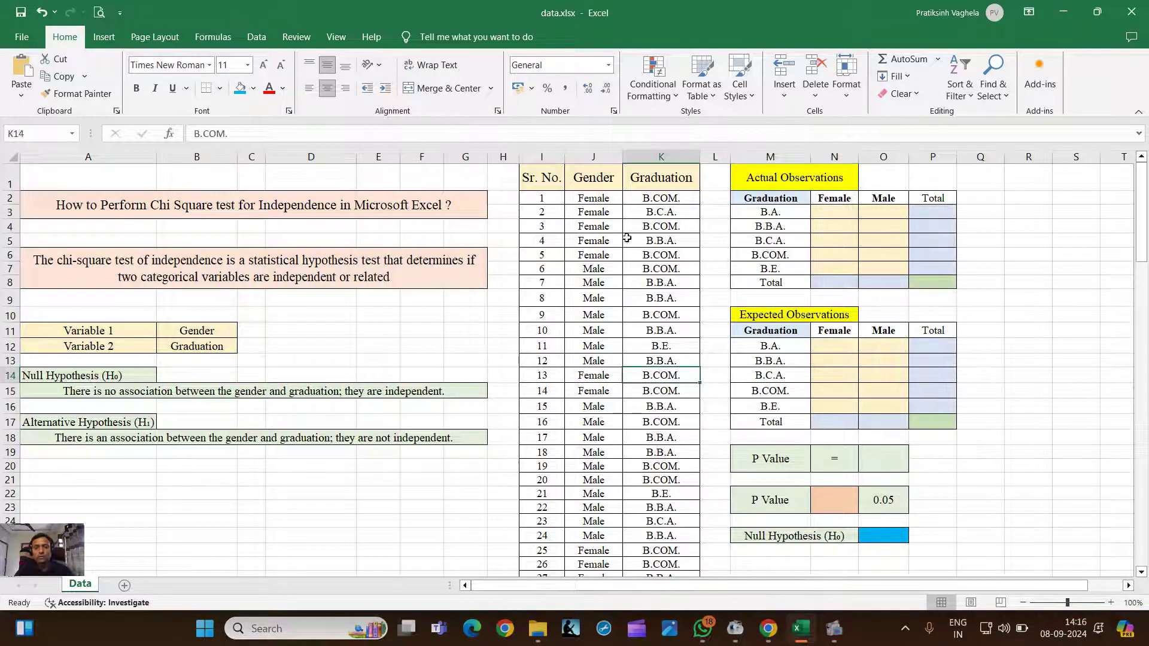
left_click_drag(560, 181, 697, 382)
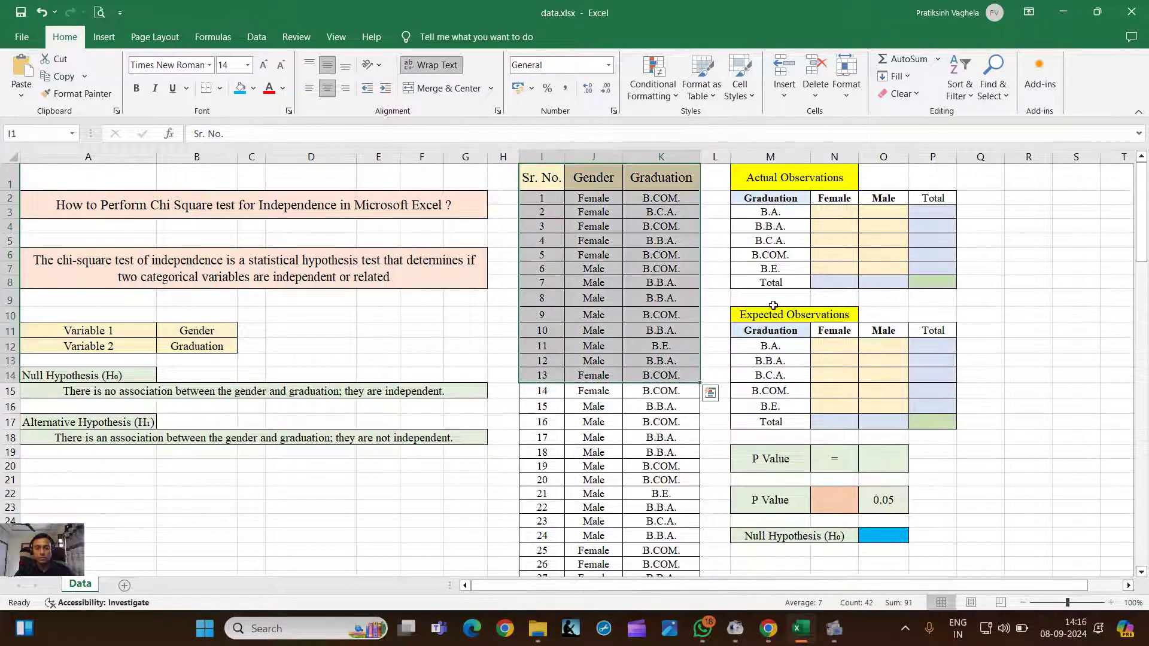
Point out the Actual and Expected Observations titles and where the P value will go.
left_click(779, 177)
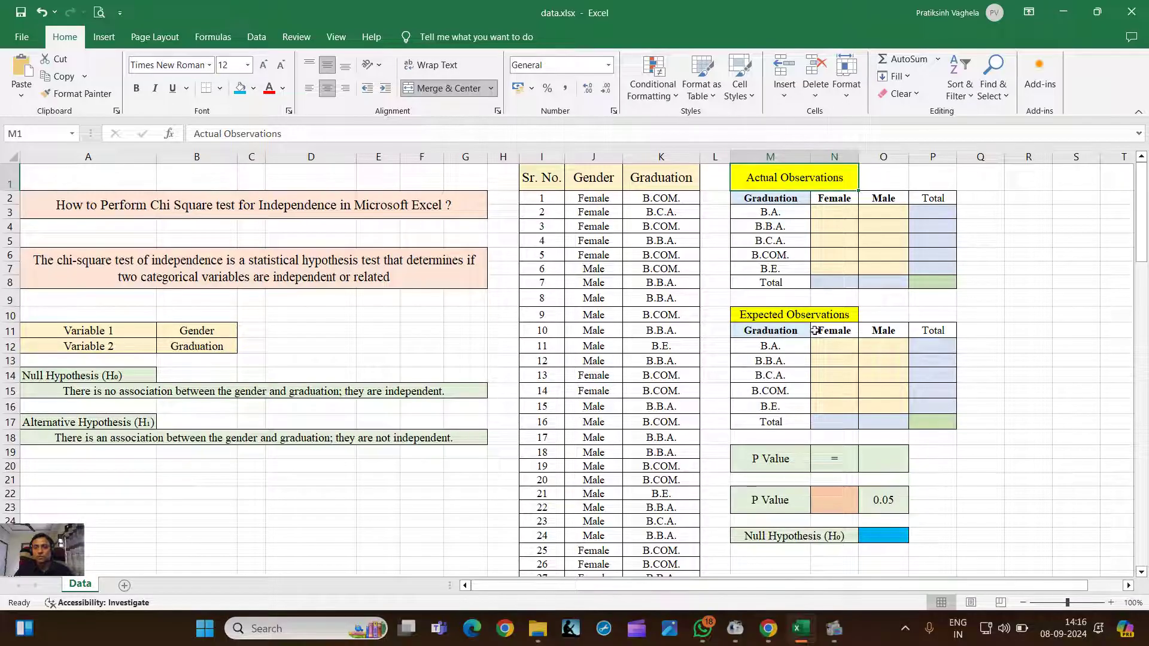
left_click(769, 315)
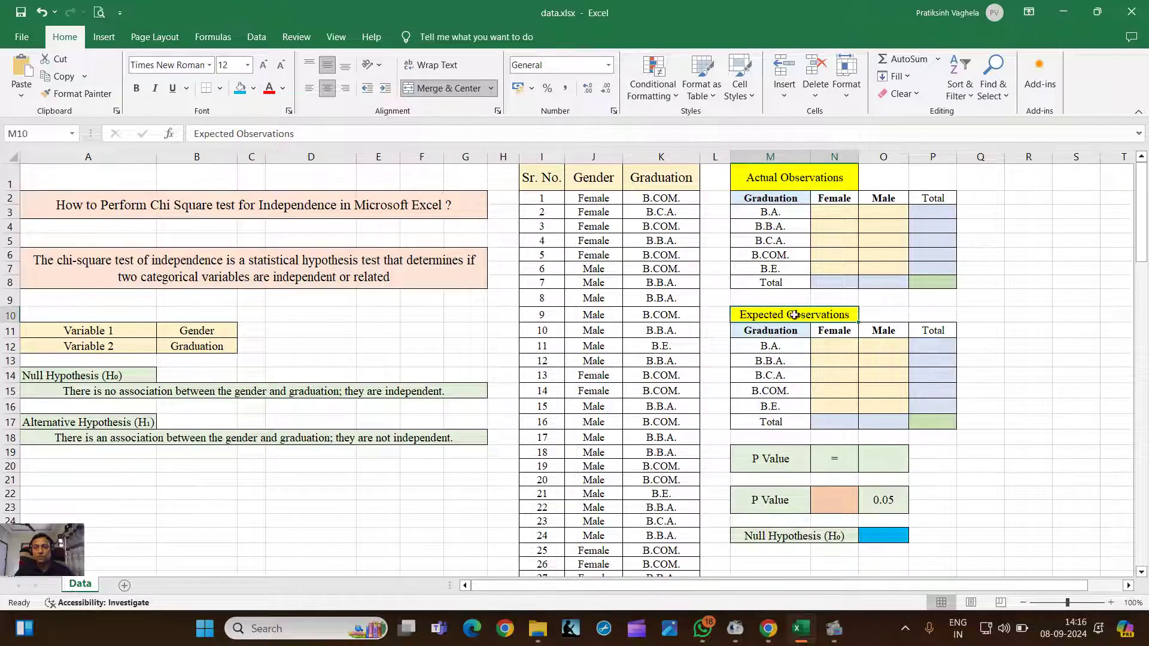
left_click(892, 454)
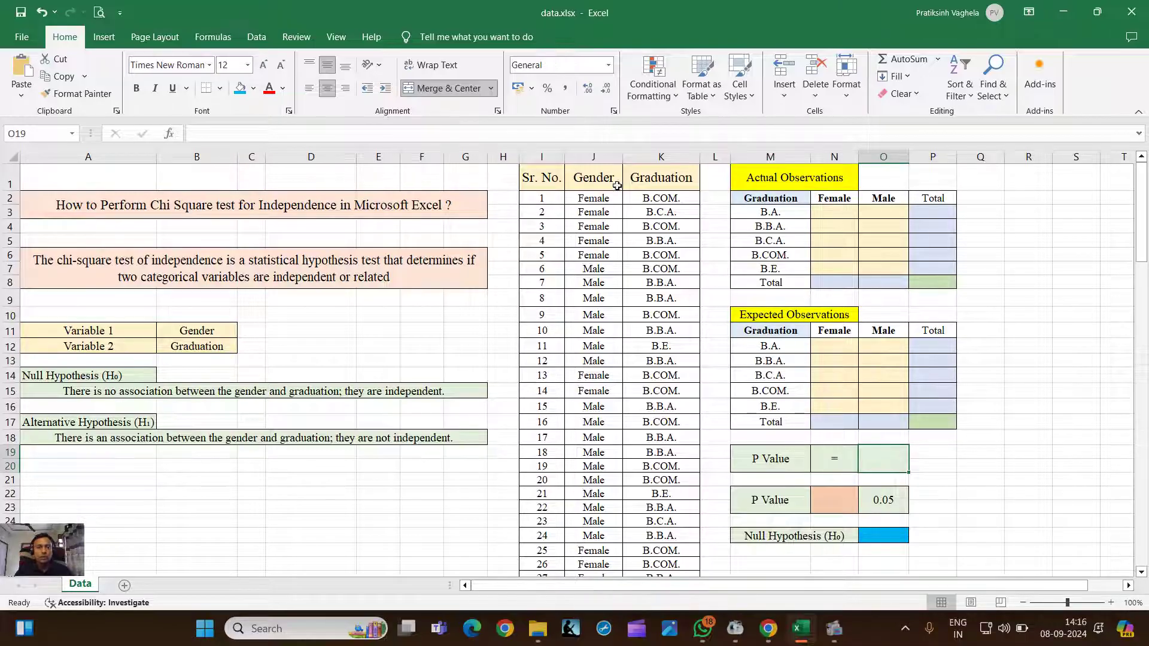
left_click_drag(598, 179, 668, 377)
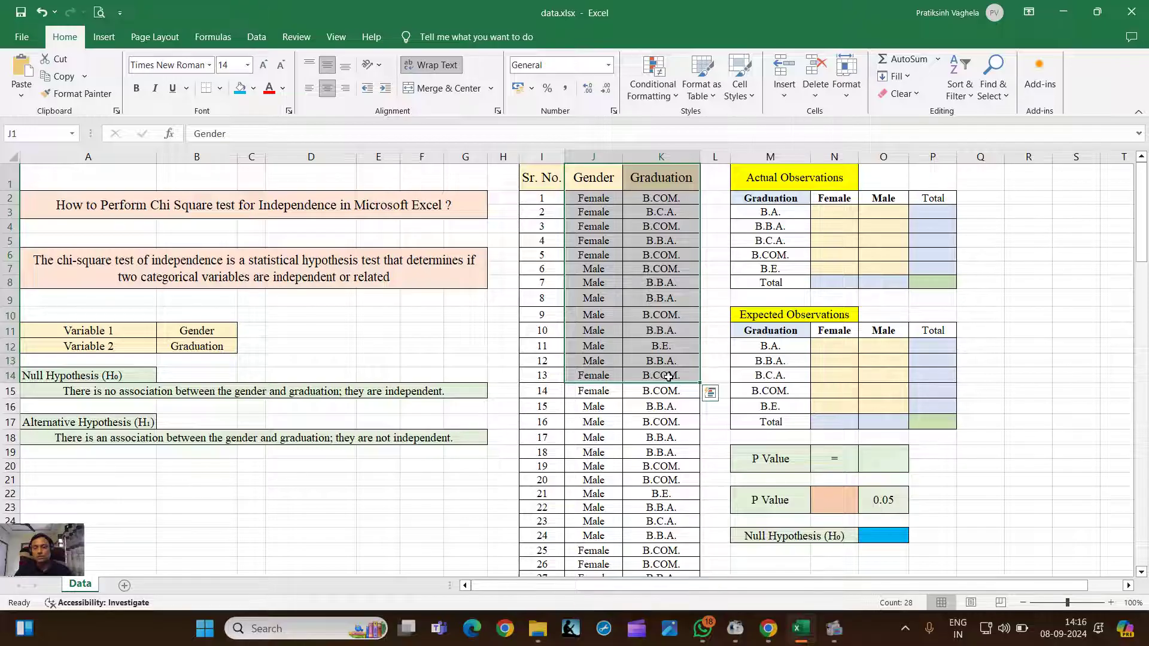
left_click(638, 225)
Select all Gender and Graduation data and insert the recommended Count of Graduation clustered column chart.
left_click(597, 181)
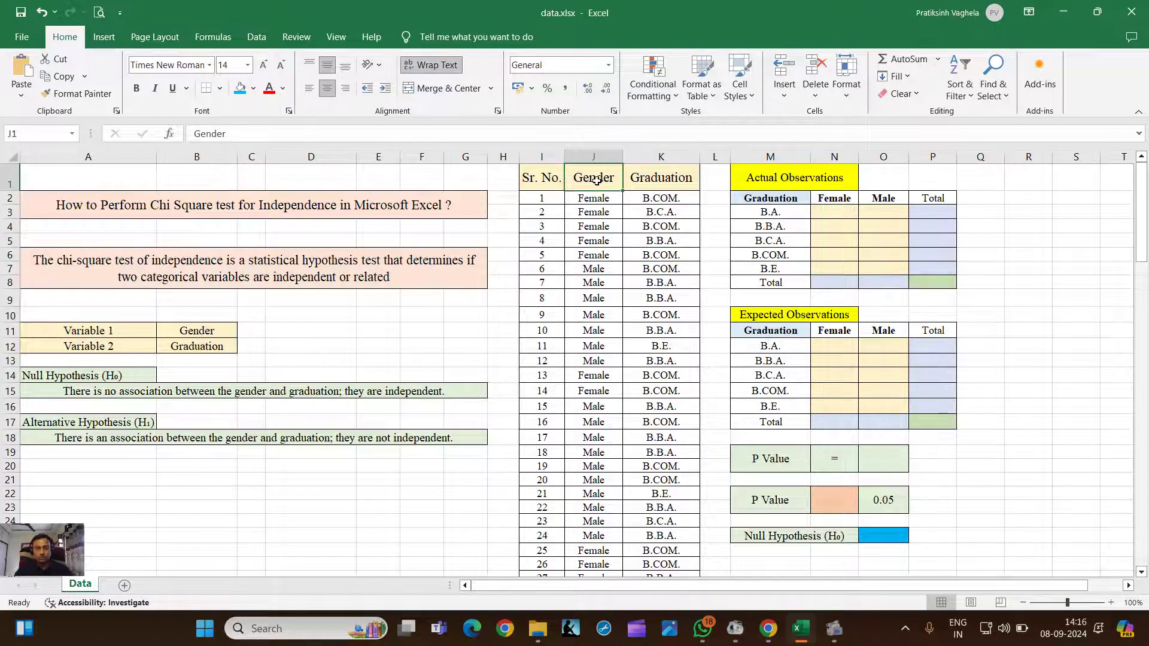
key("ctrl+shift+Right")
key("ctrl+shift+Down")
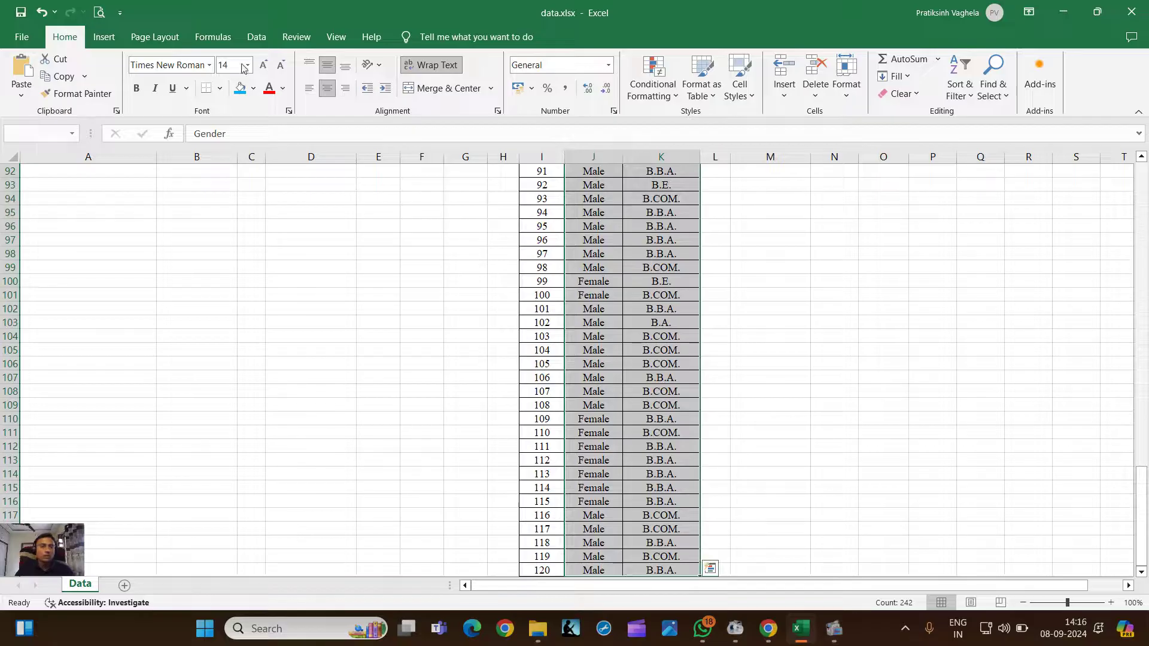
left_click(104, 37)
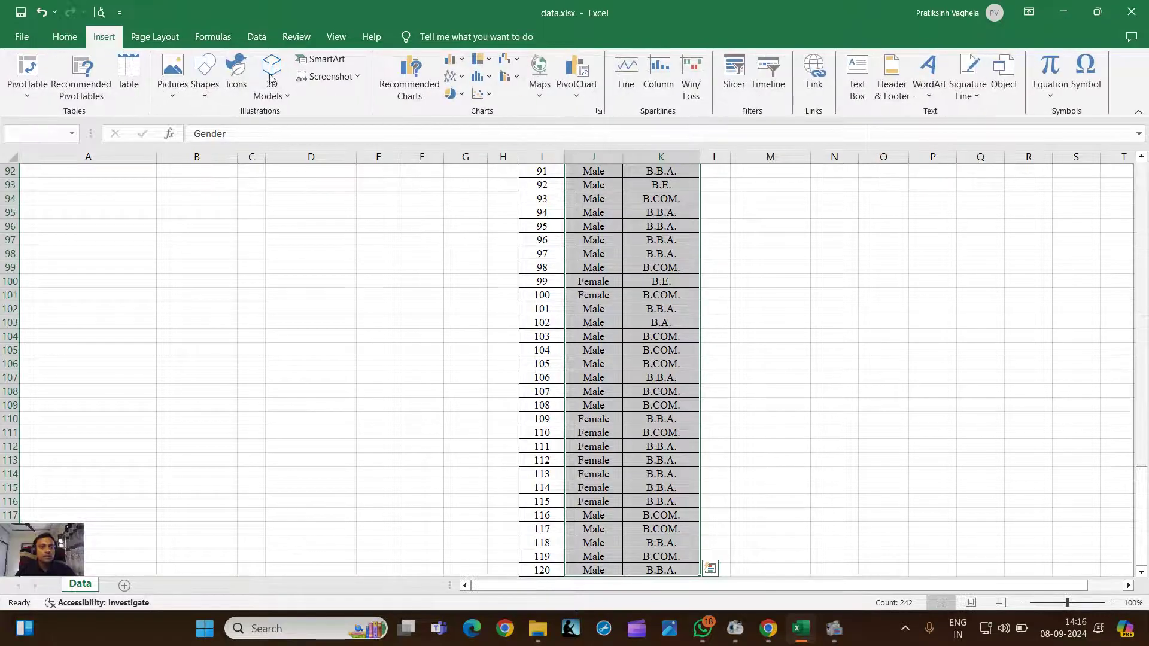
left_click(396, 82)
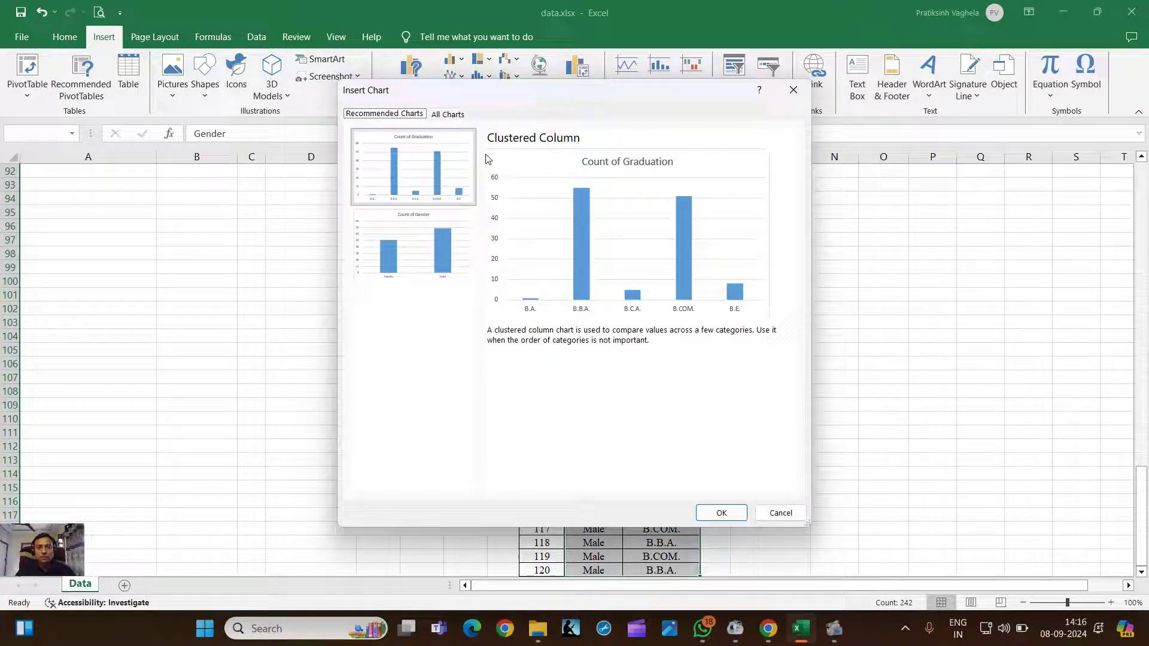
left_click(720, 513)
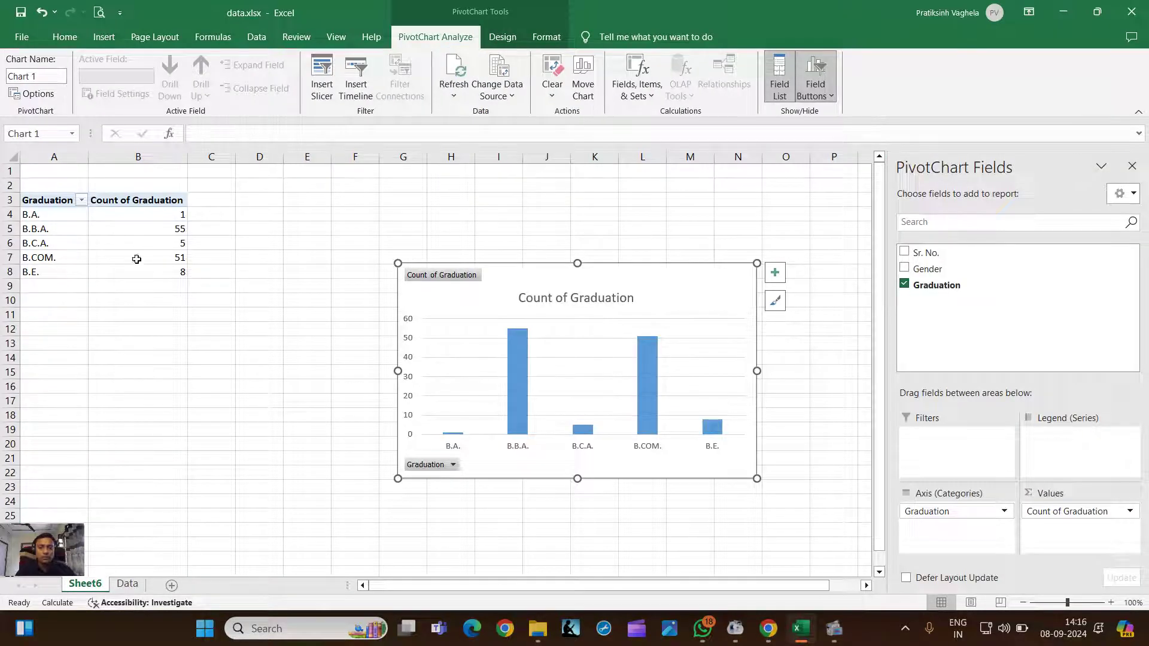
Add Gender to the pivot chart so graduation counts split into Female and Male series.
left_click_drag(64, 211, 144, 275)
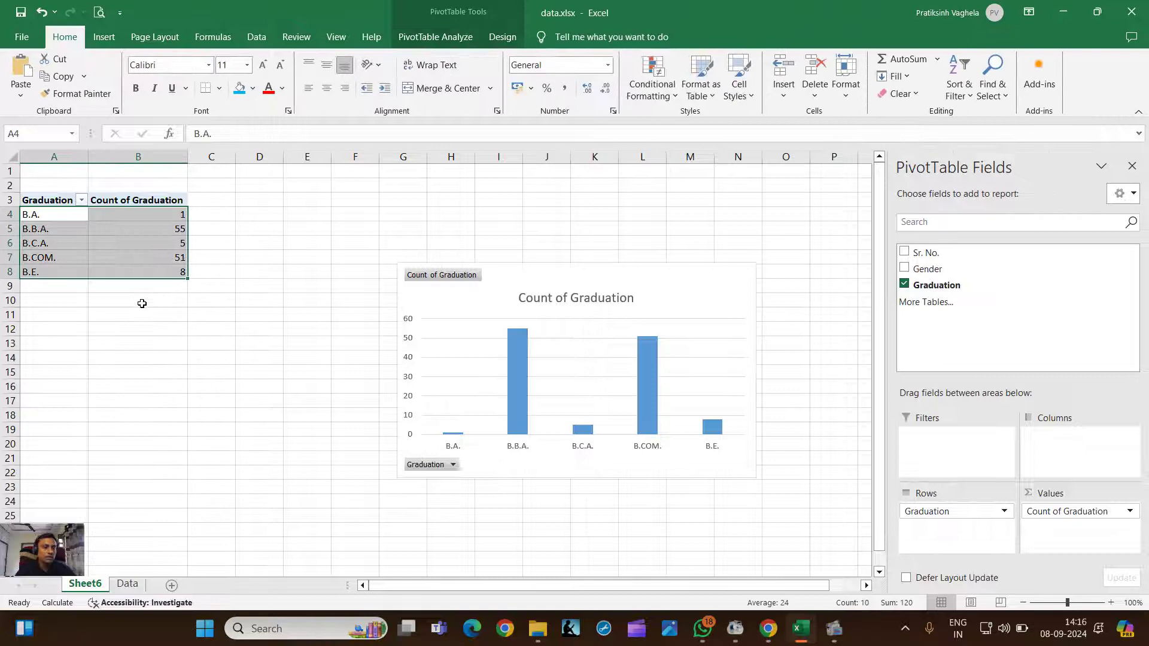
left_click(141, 302)
left_click(78, 230)
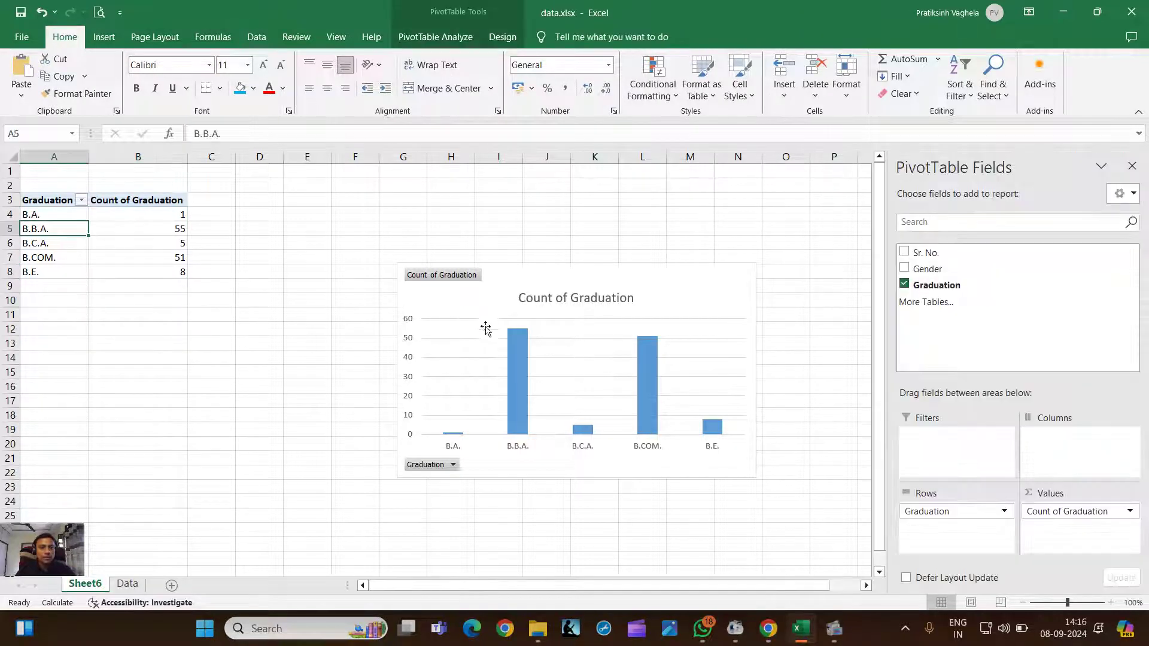
left_click(468, 317)
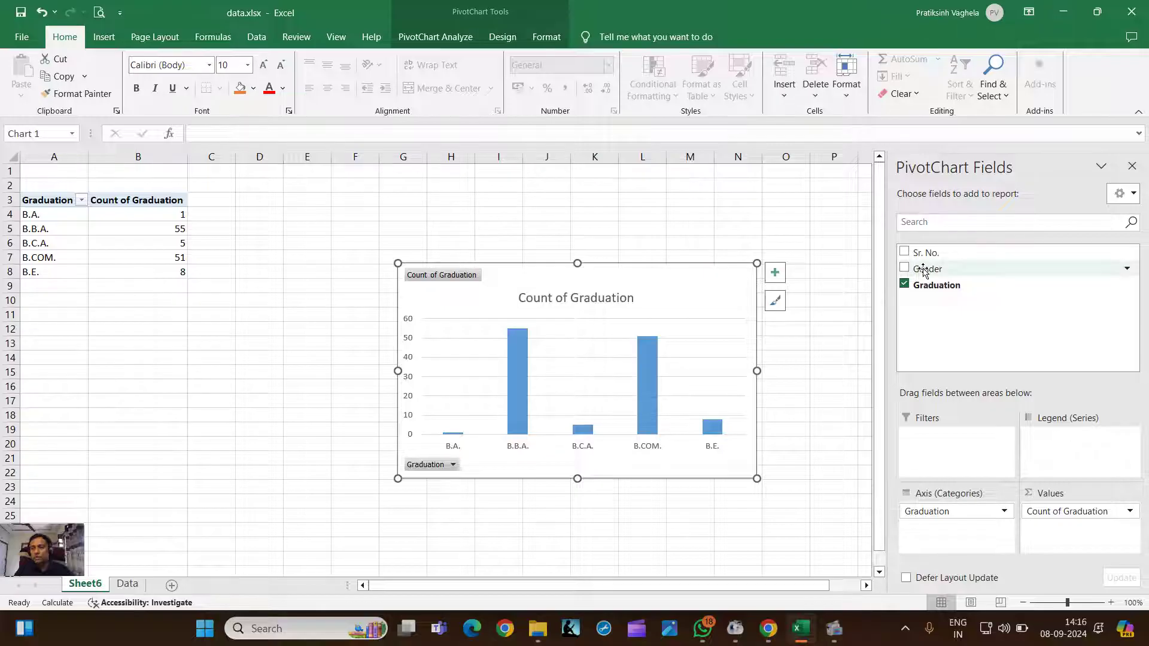
left_click_drag(923, 271, 1071, 446)
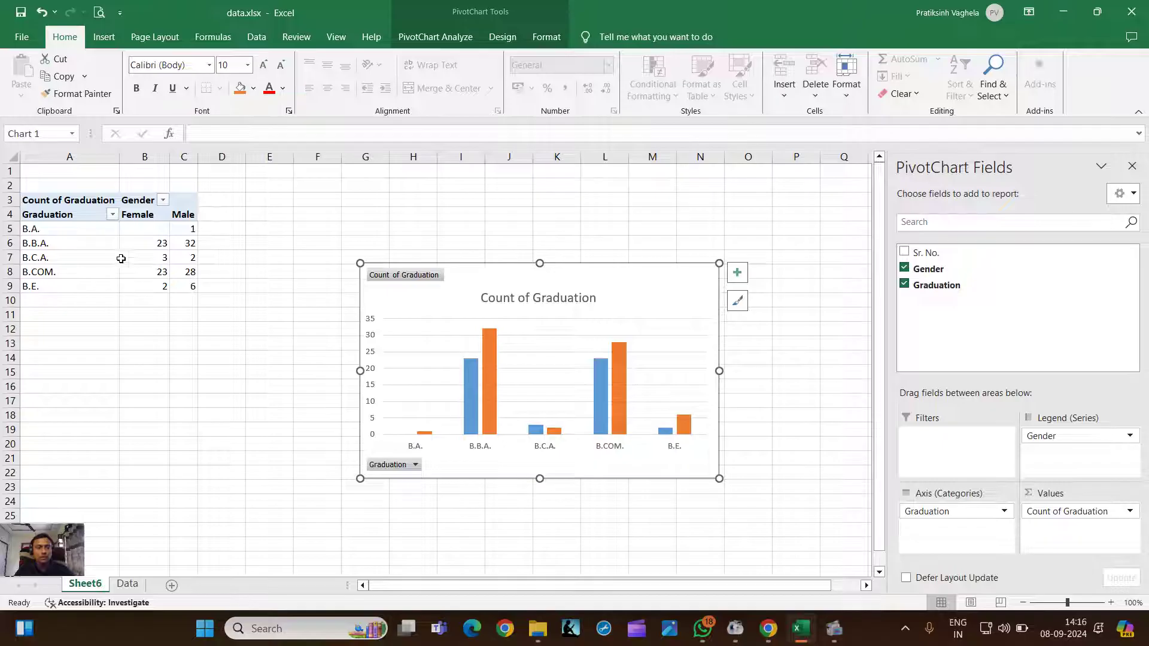
double_click(69, 228)
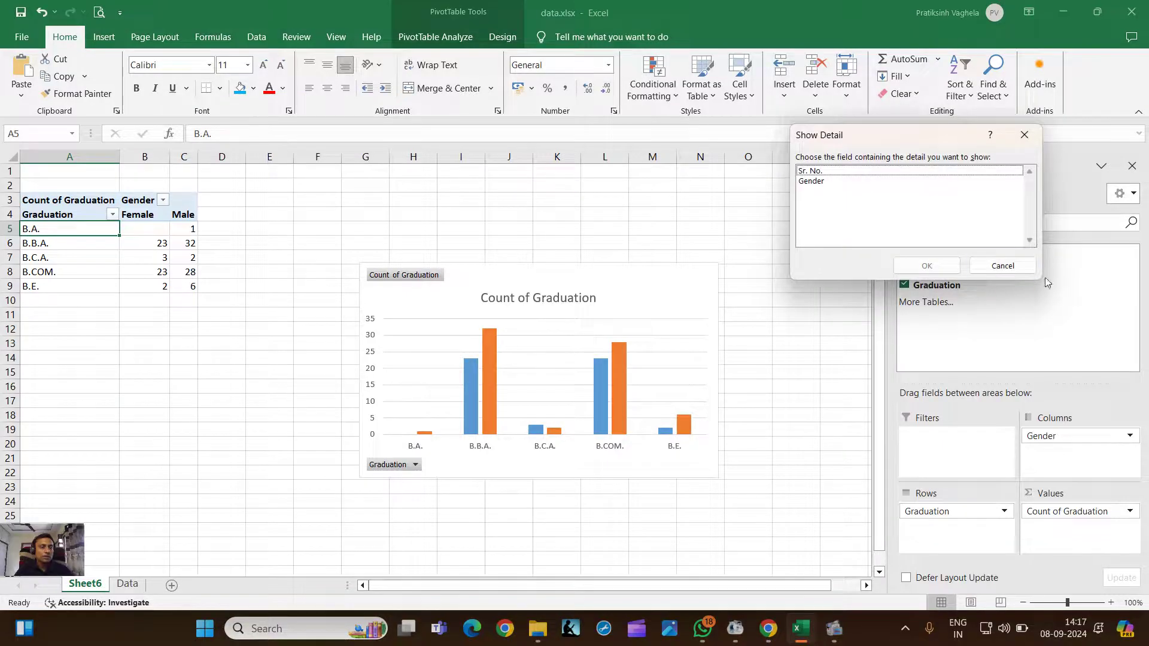
left_click(1038, 146)
Copy the Female and Male graduation counts in B5:C9.
left_click(318, 229)
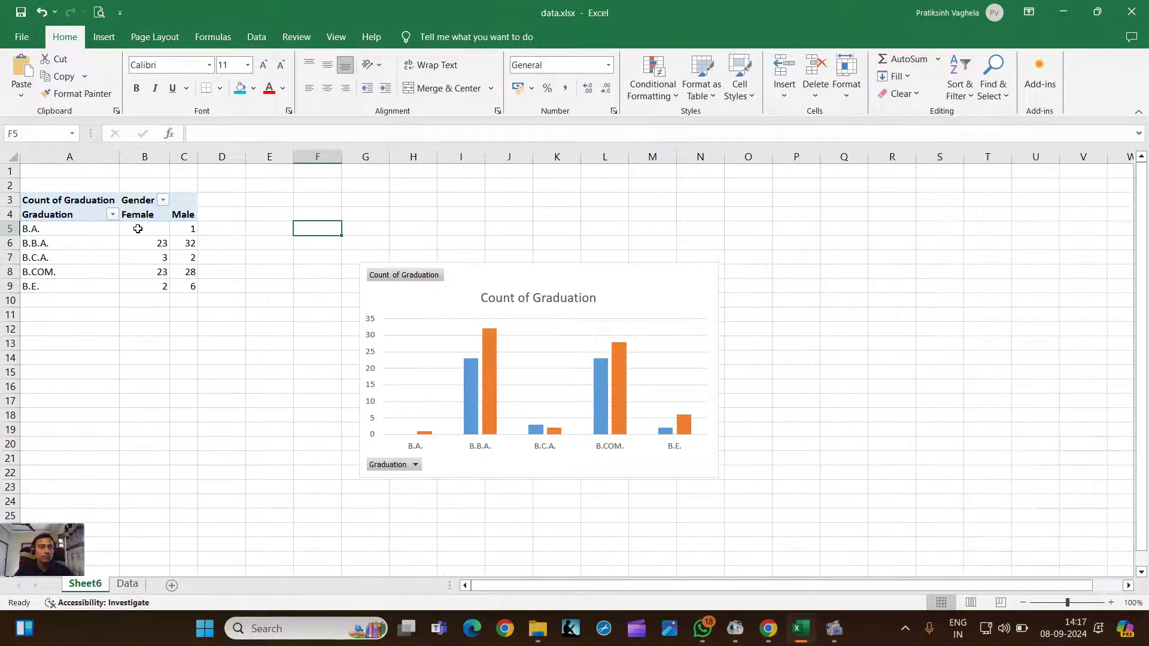
left_click_drag(138, 228, 185, 286)
left_click(148, 229)
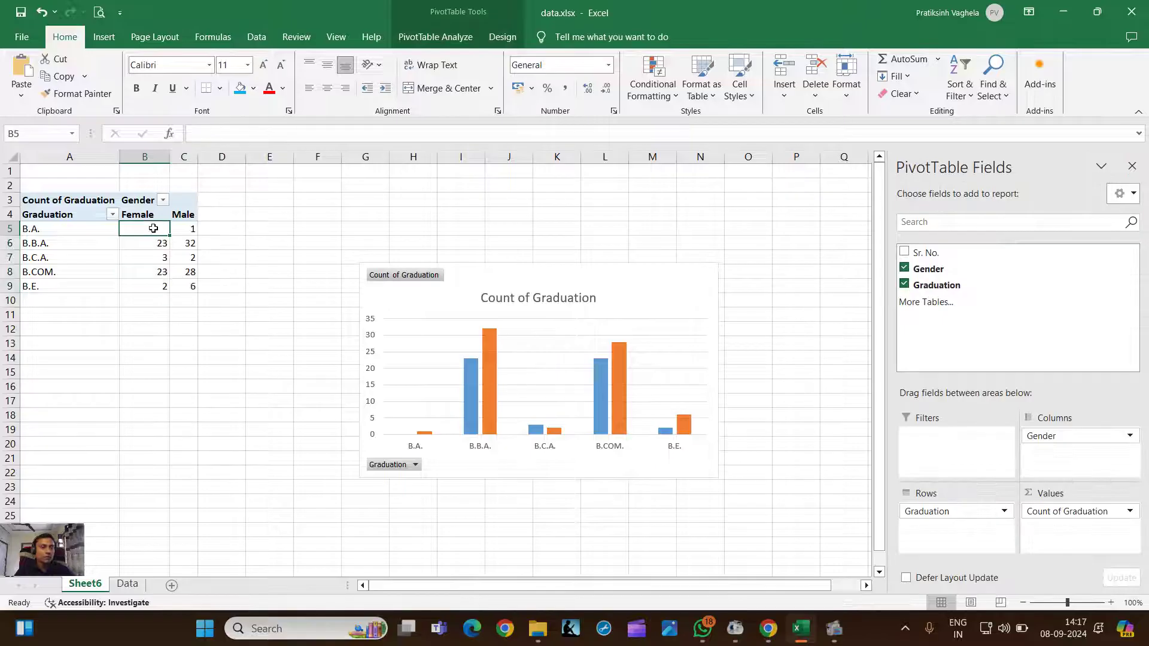
left_click(270, 229)
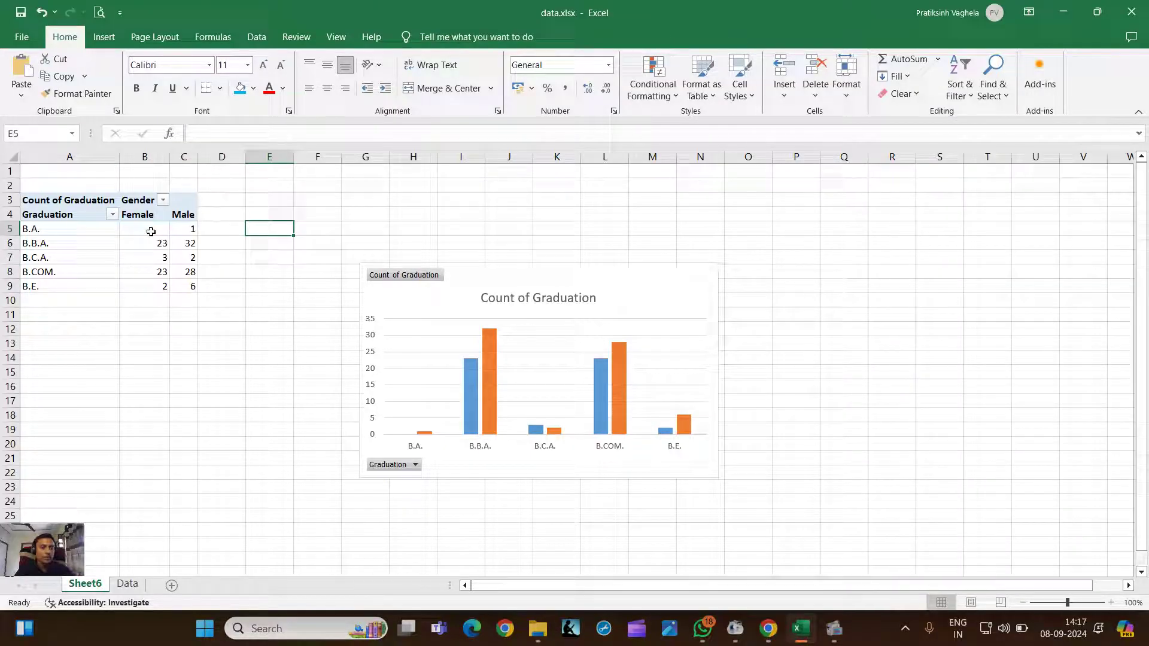
left_click_drag(150, 229, 193, 289)
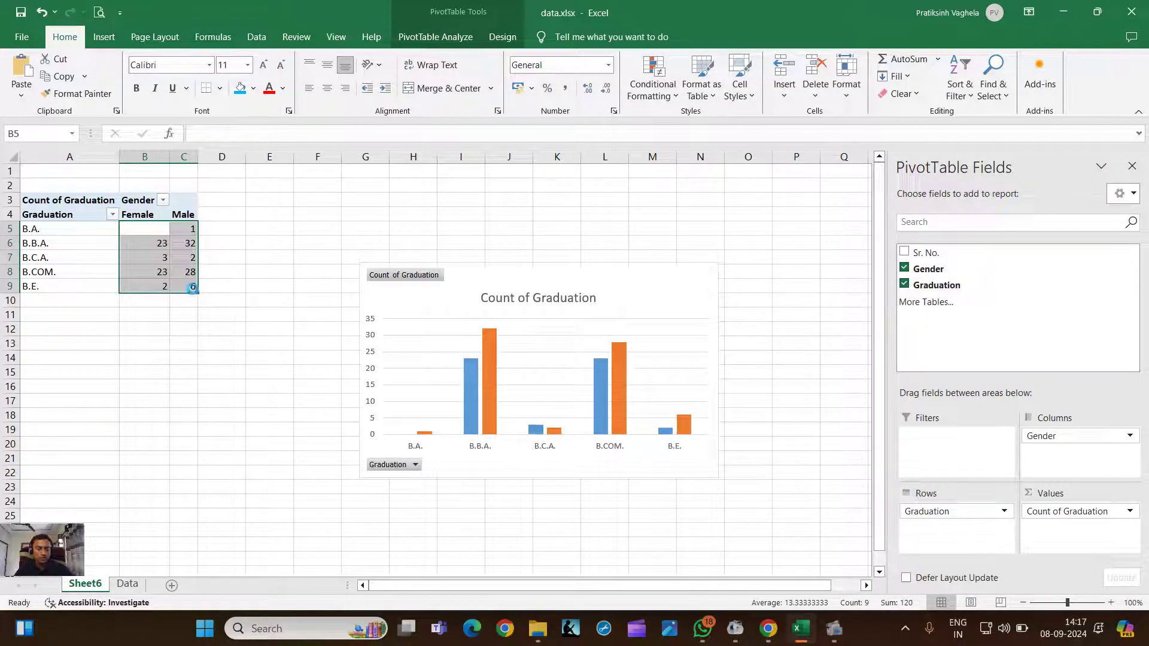
key("ctrl+c")
On the Data sheet, paste the counts as values at N3 and enter 0 for B.A. Female.
left_click(127, 585)
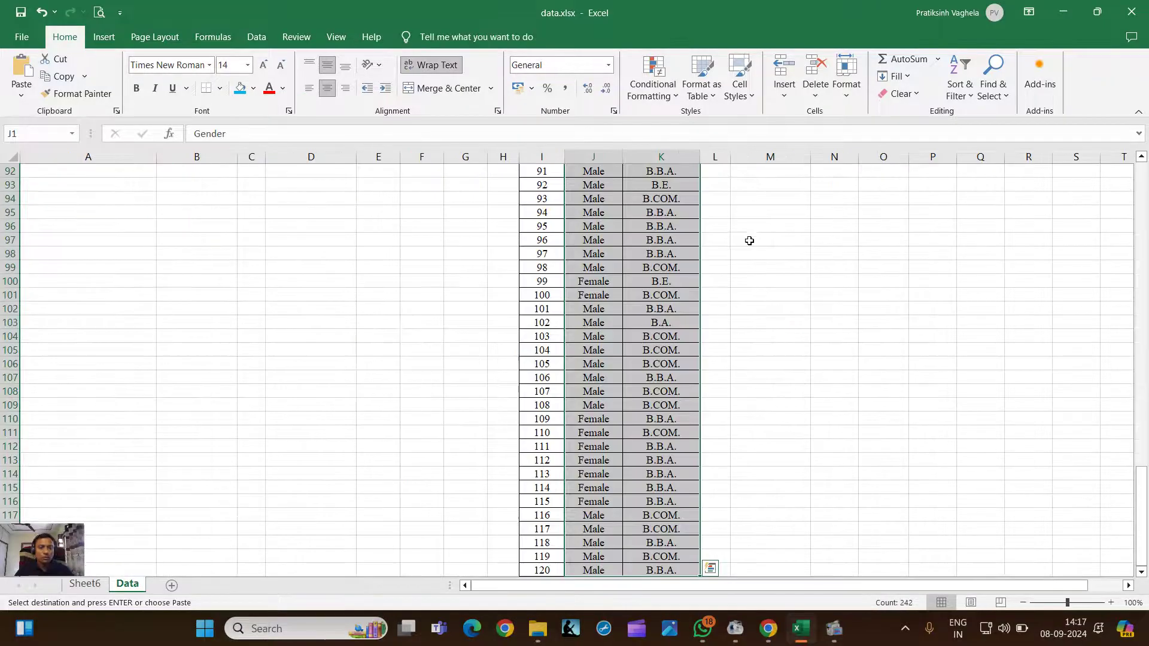
scroll(845, 311, "up", 20)
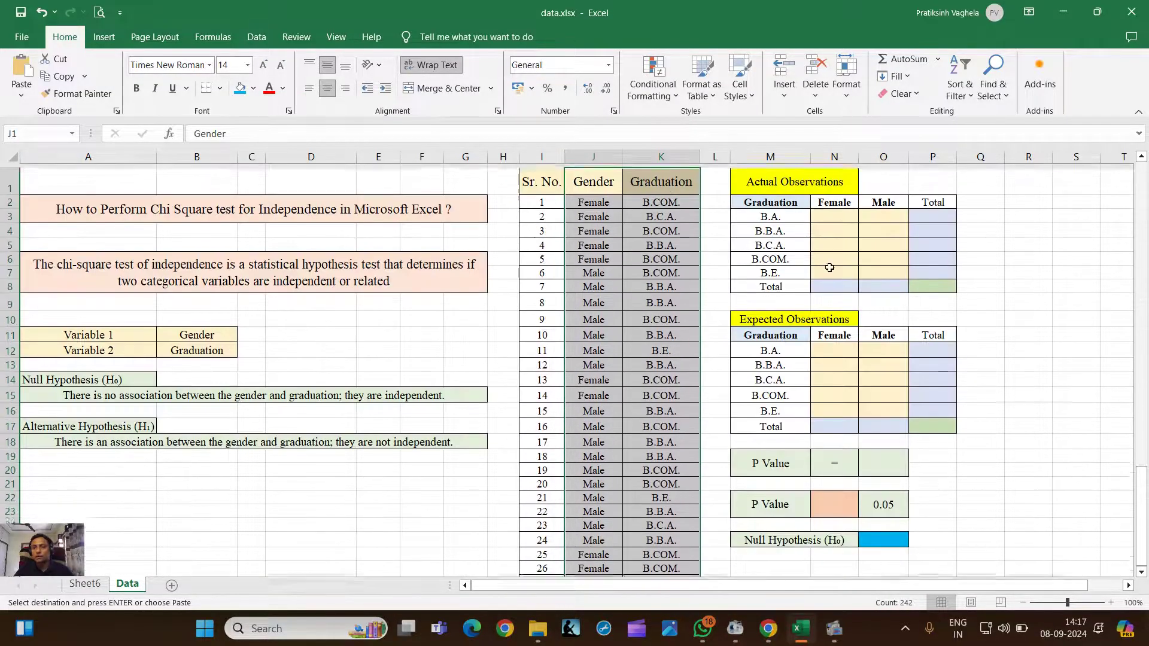
left_click(822, 207)
right_click(822, 207)
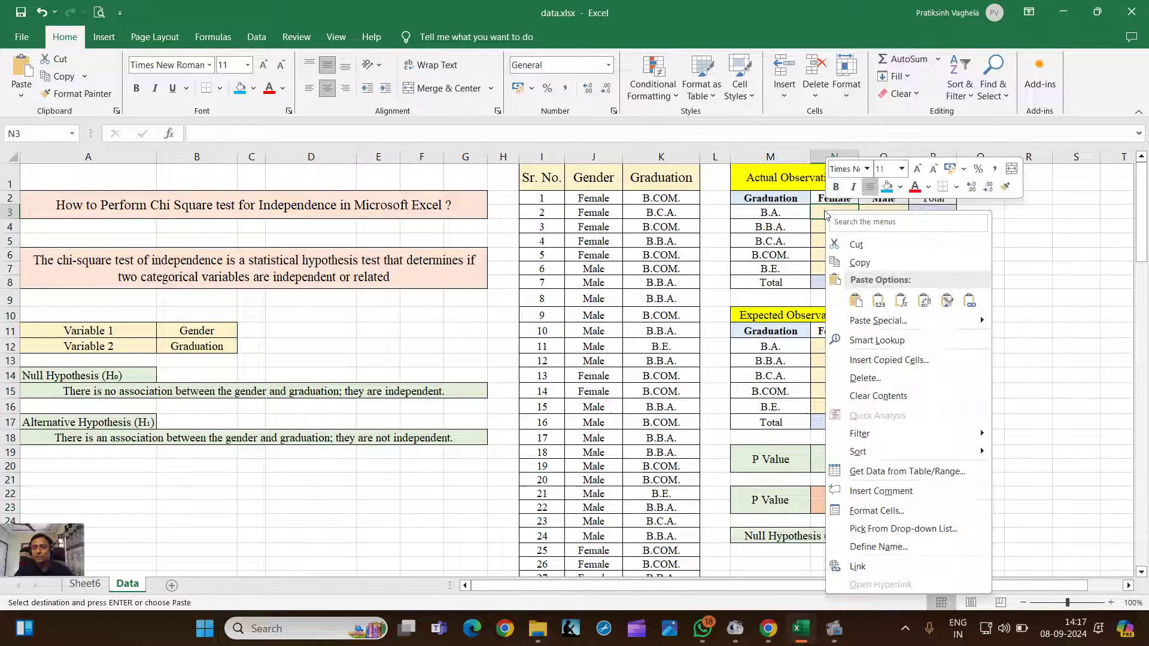
left_click(879, 302)
left_click(833, 214)
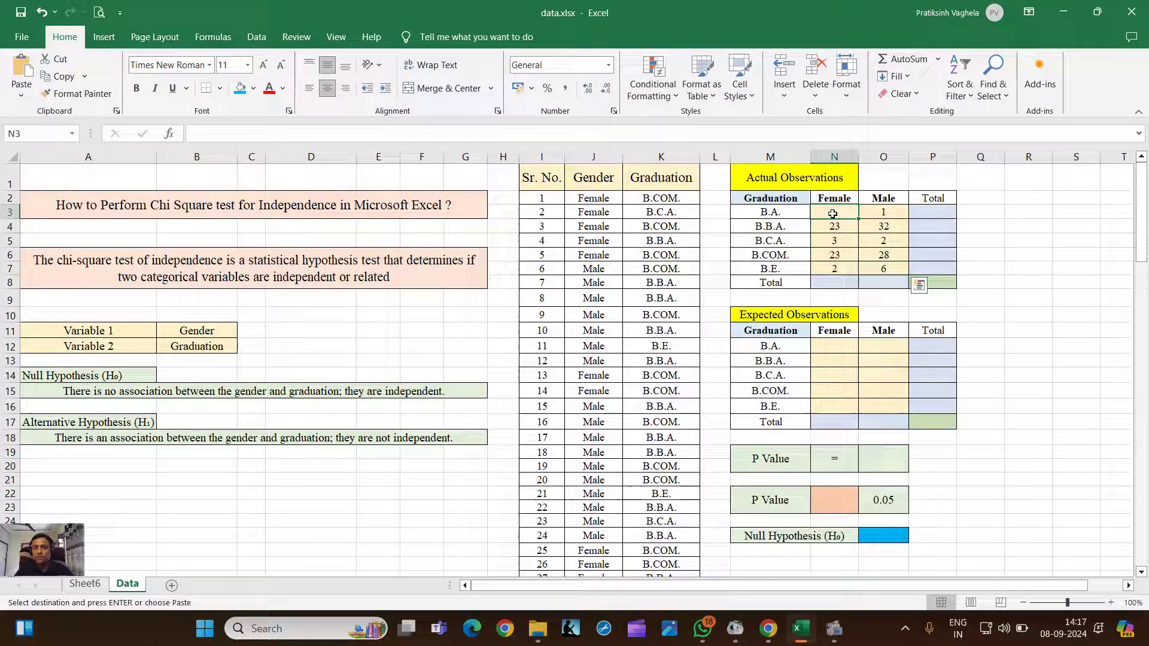
type("0")
key("Return")
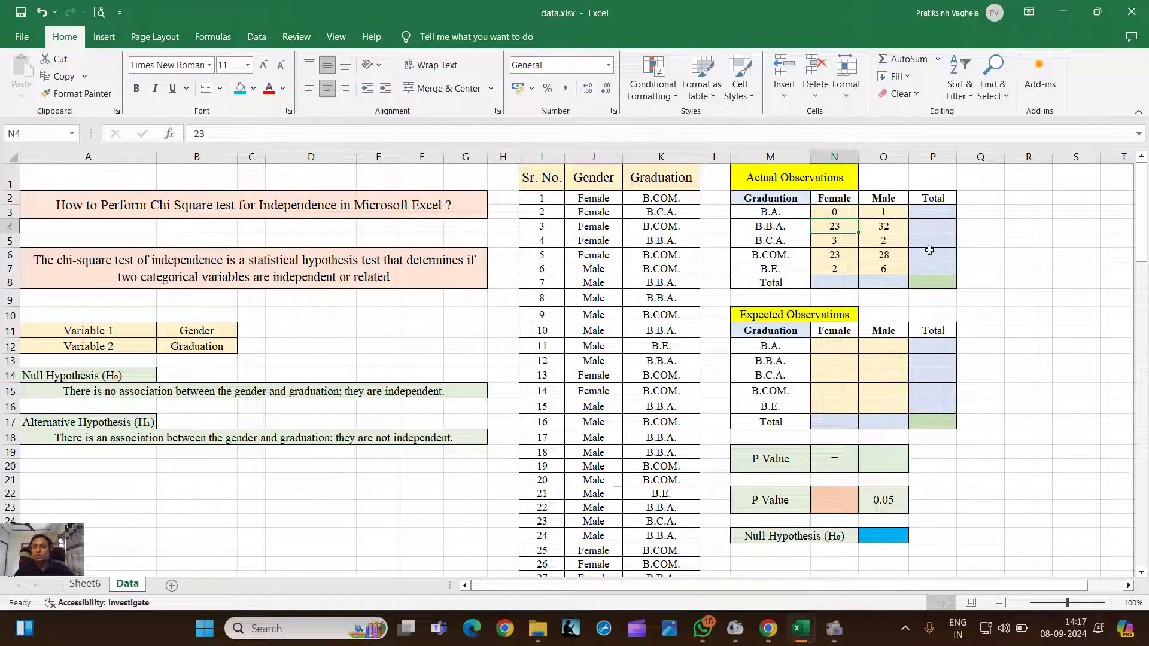
AutoSum the Female and Male column totals in N8 and O8, giving 51 and 69.
left_click(835, 282)
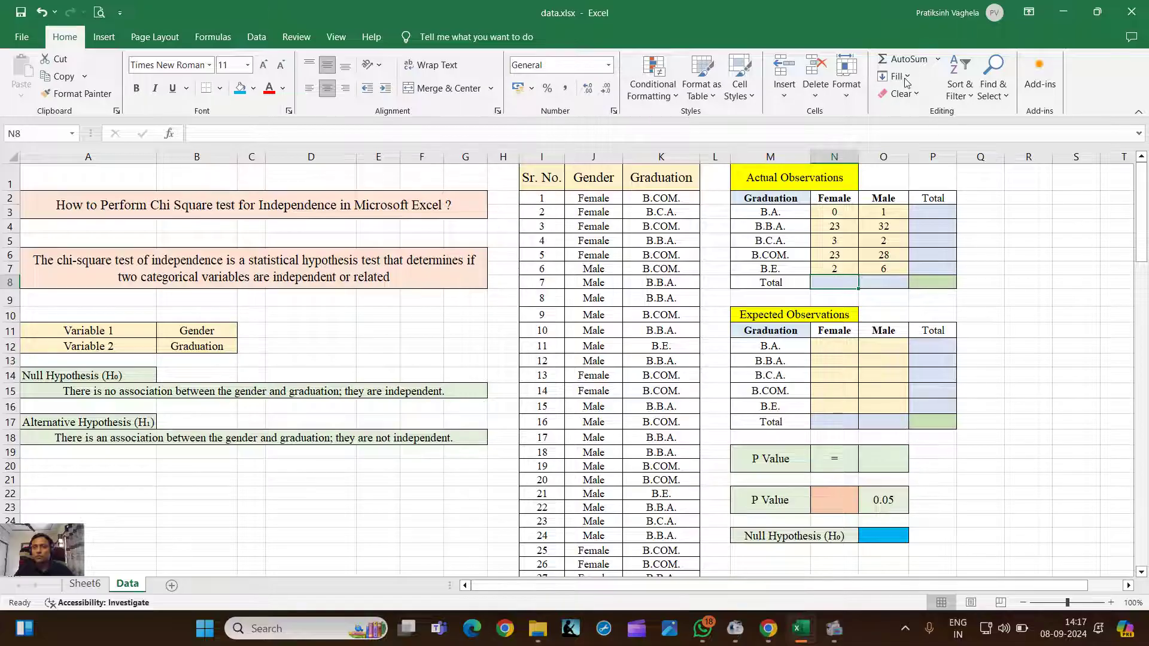
left_click(906, 59)
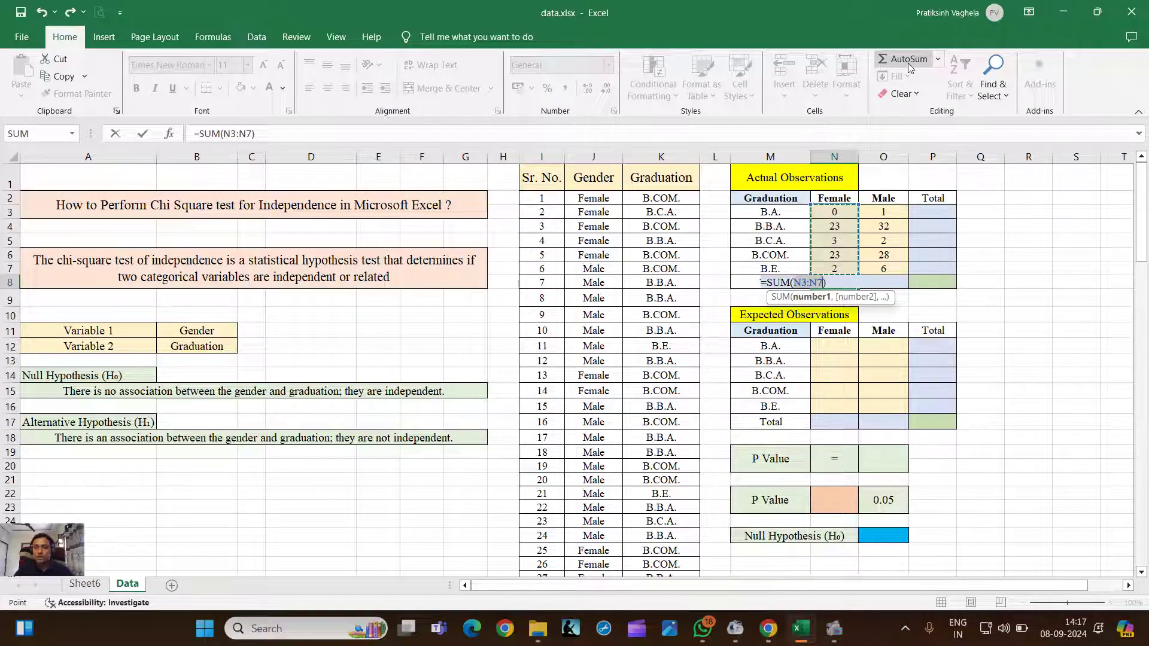
left_click(909, 64)
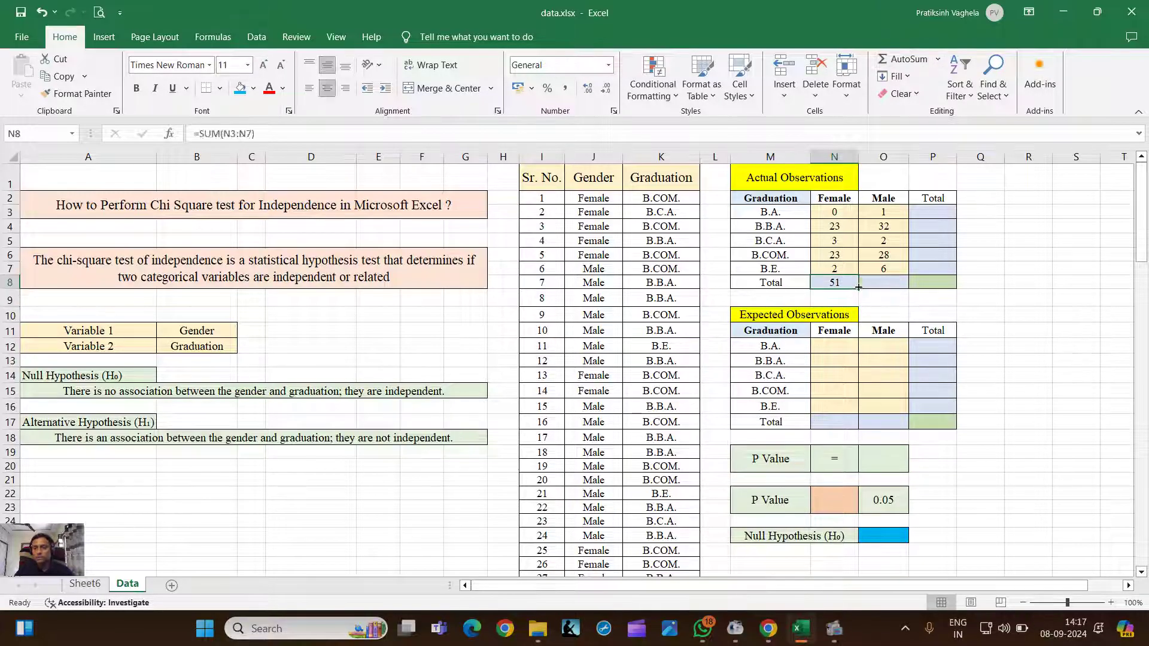
left_click(881, 283)
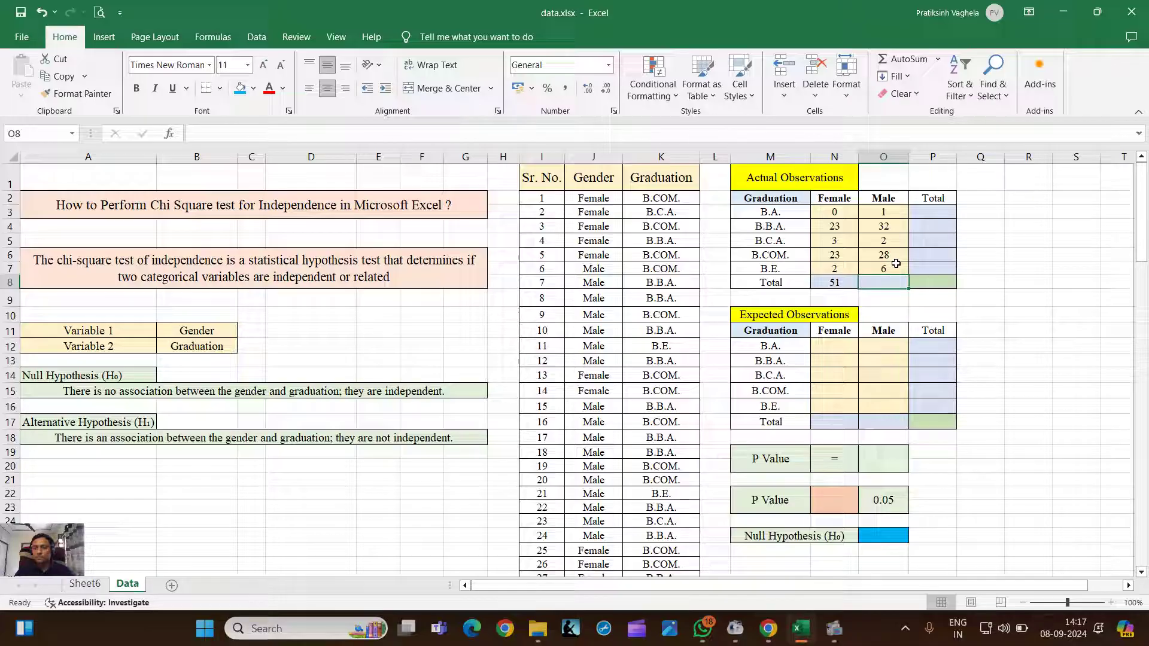
left_click(904, 59)
key("Return")
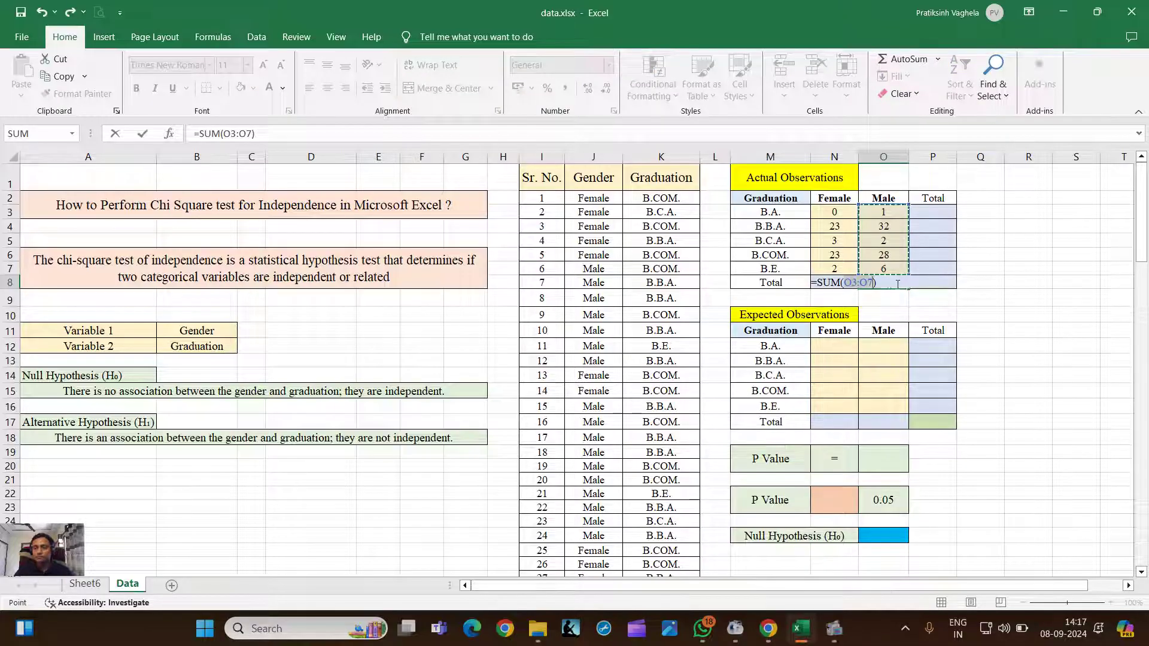
AutoSum the row totals in P3:P7 and start the grand total sum in P8.
left_click(933, 212)
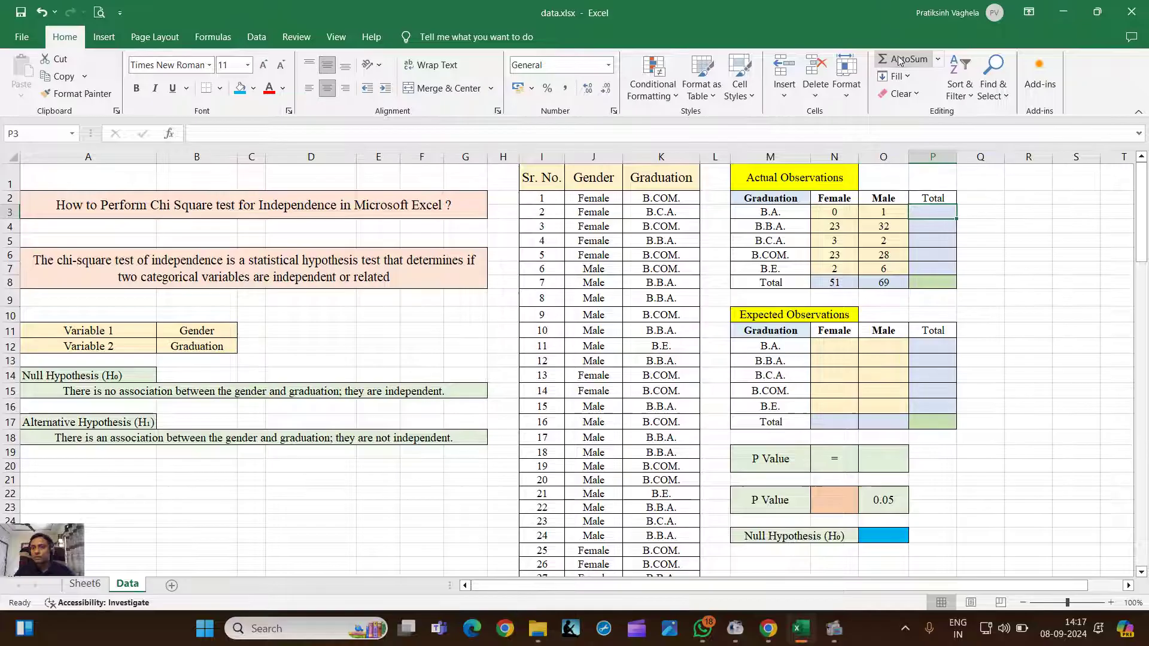
left_click(901, 59)
key("Return")
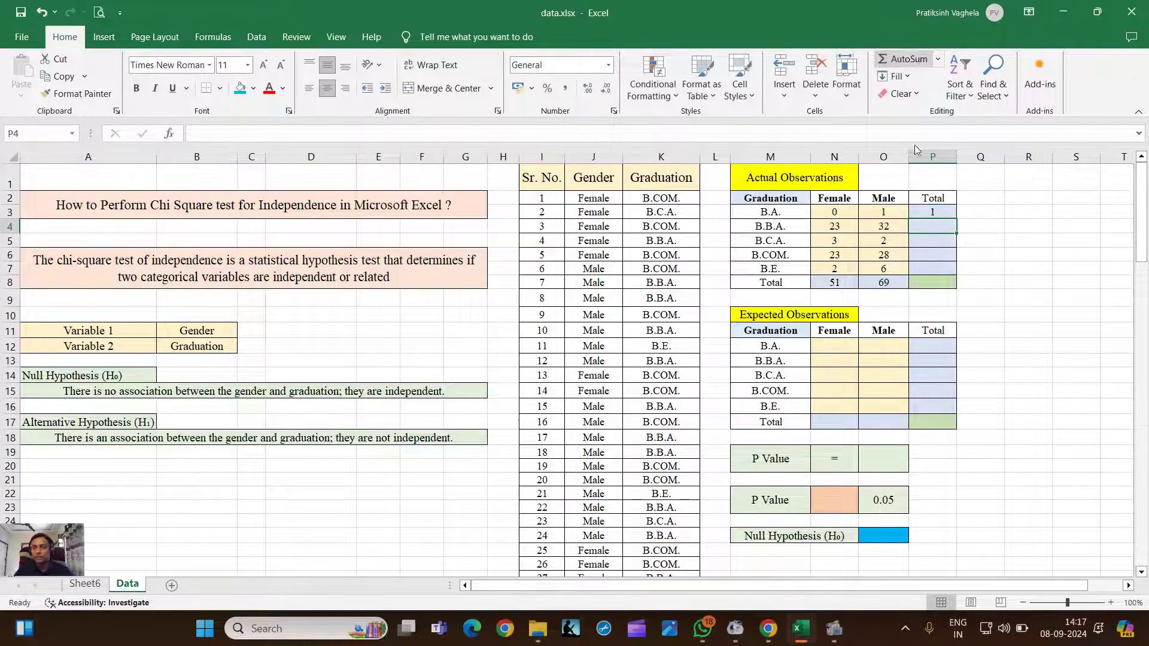
left_click(929, 212)
left_click_drag(956, 221, 957, 269)
left_click(932, 285)
left_click(905, 60)
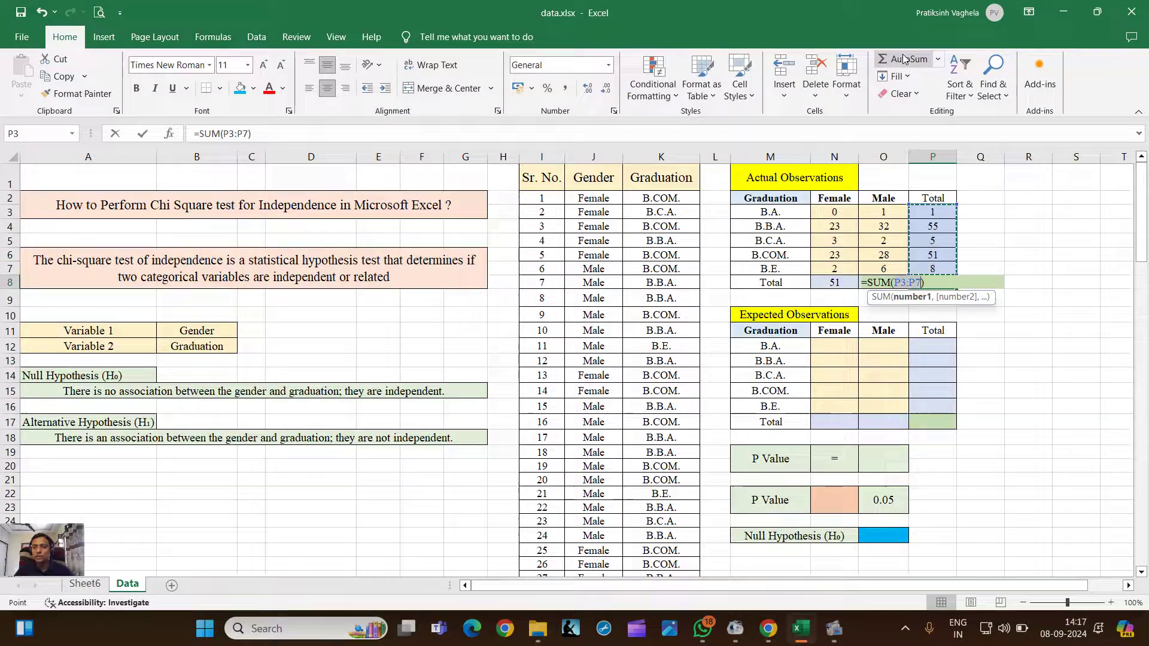
Confirm the grand total of 120 and indicate the Expected Observations table.
key("Return")
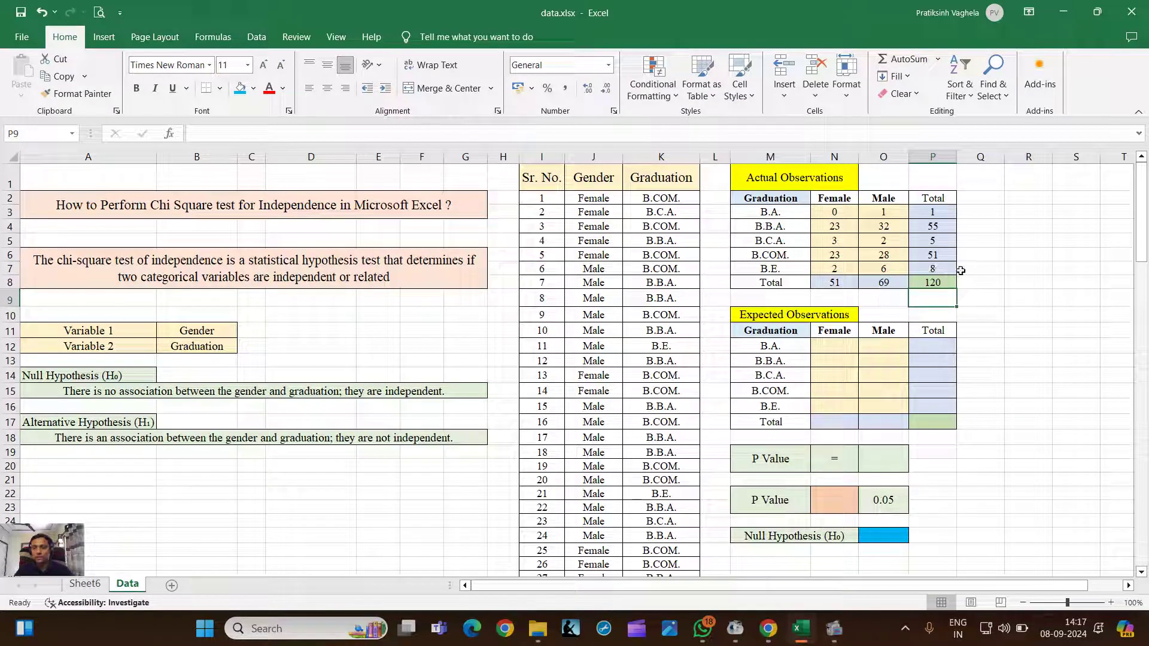
left_click_drag(764, 180, 931, 287)
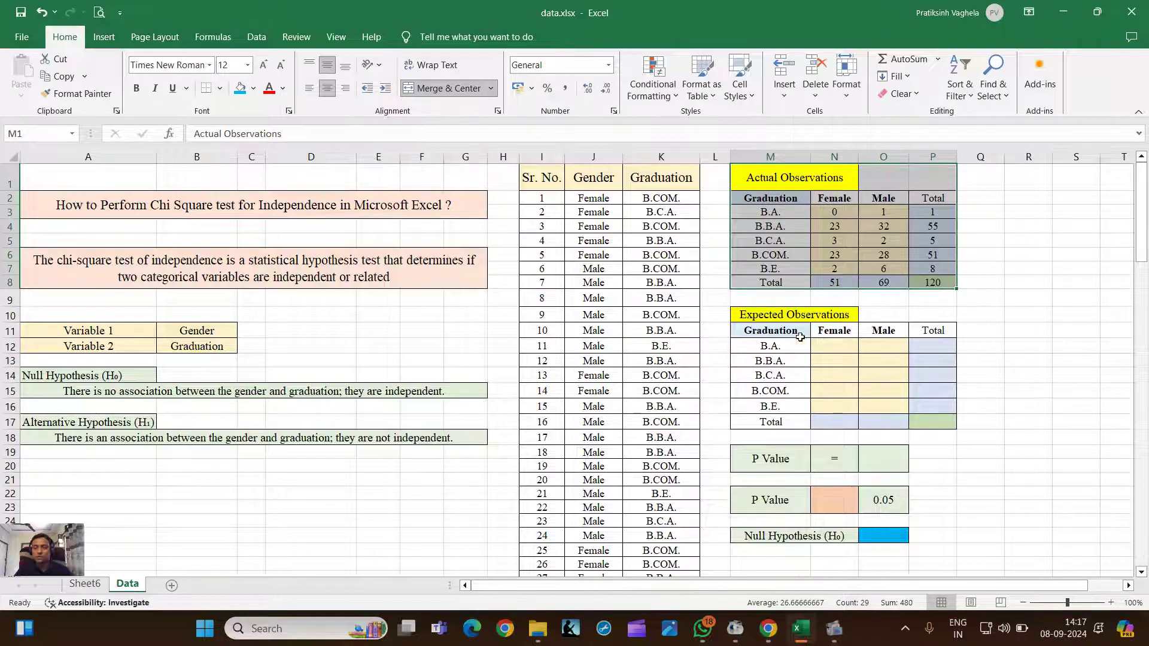
left_click(755, 310)
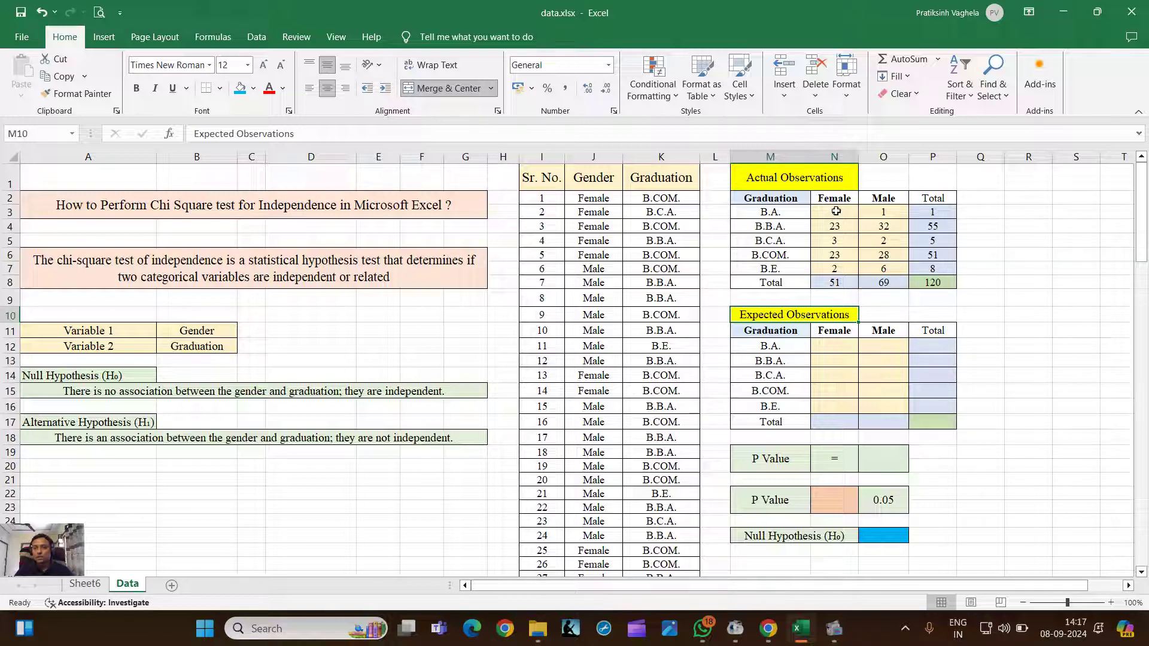
Copy the observed counts and totals into Expected Observations at N12, then clear the inner cells N12:O16.
left_click_drag(837, 211, 933, 292)
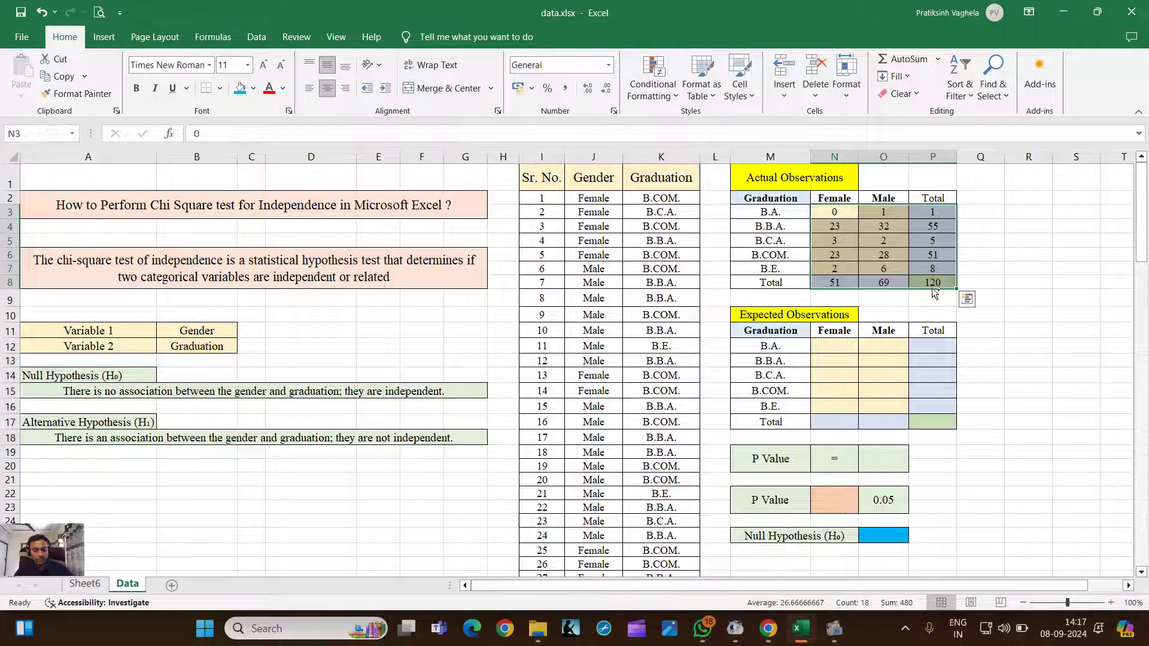
key("ctrl+c")
right_click(838, 350)
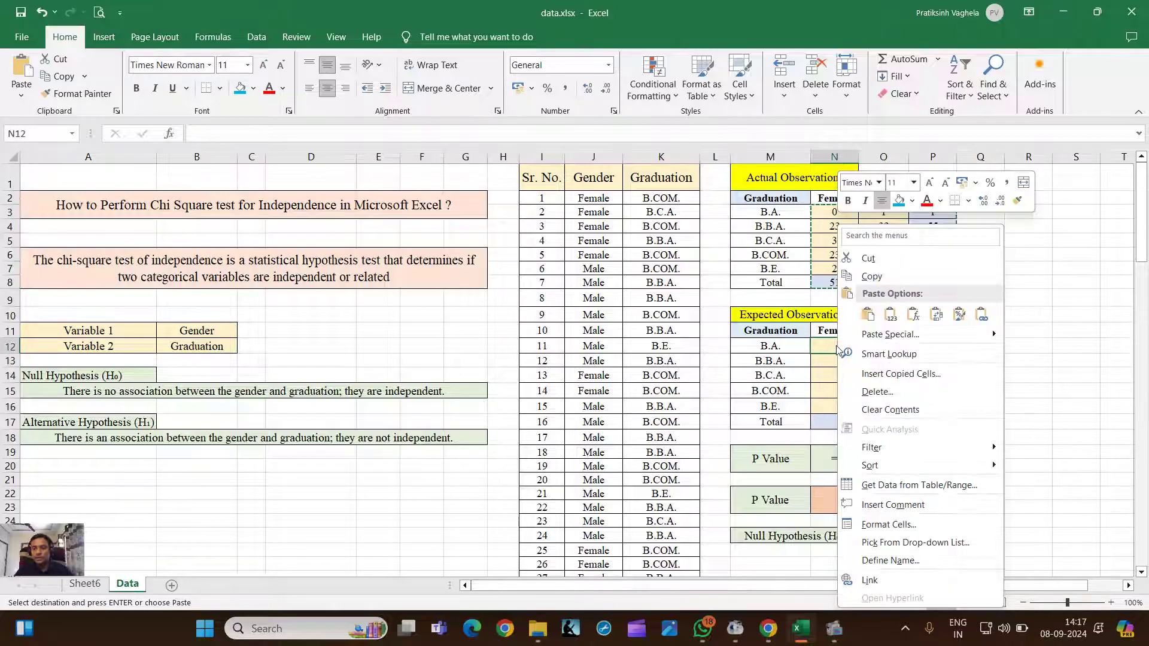
left_click(891, 314)
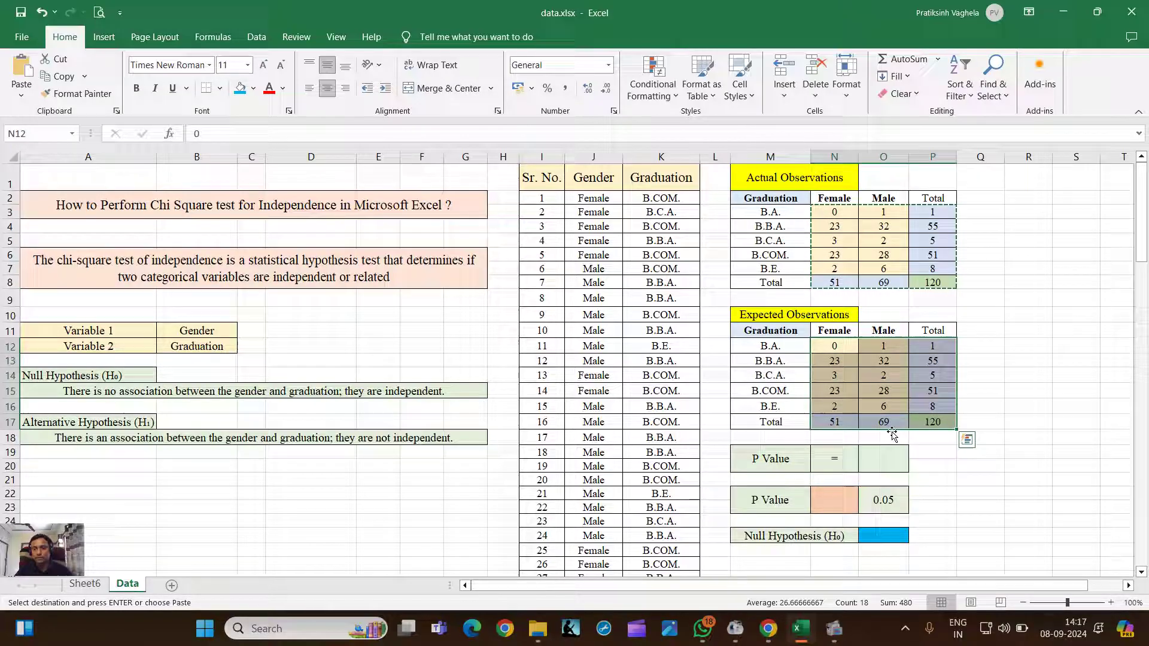
left_click_drag(834, 346, 895, 405)
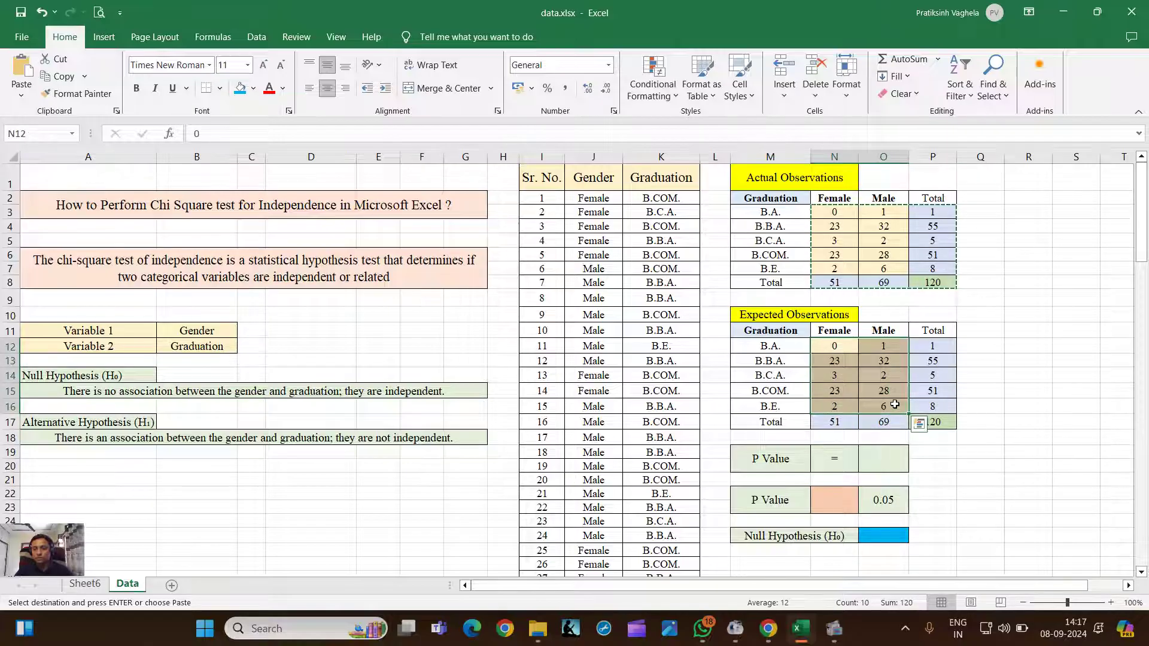
key("Delete")
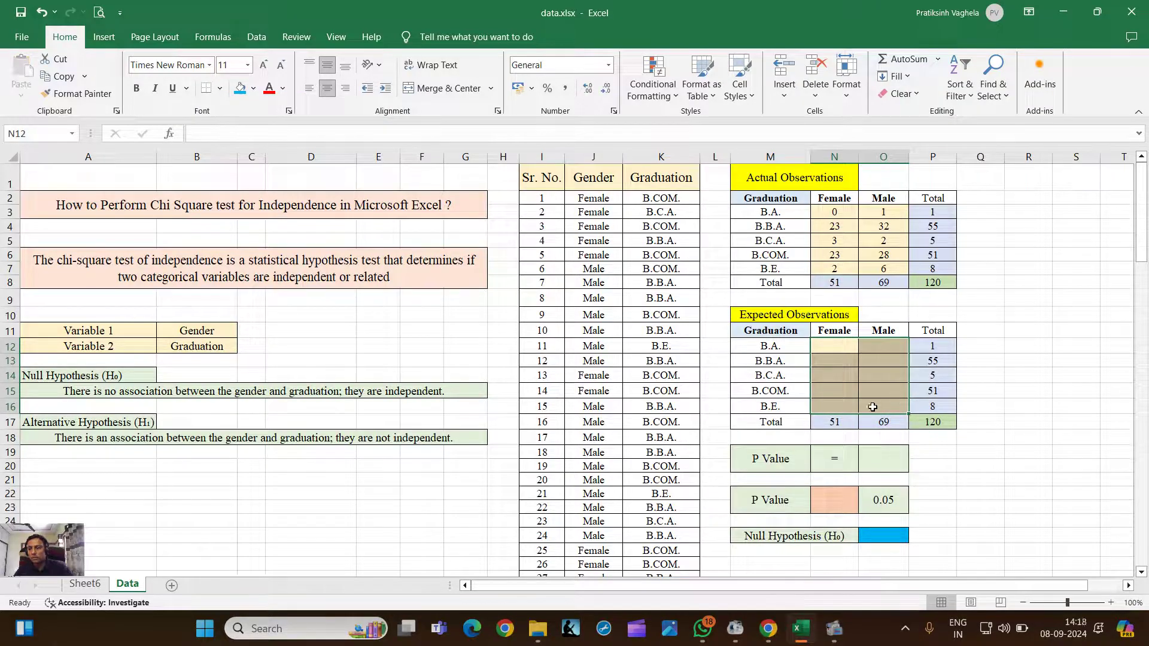
left_click(849, 420)
Enter =(N17*P12)/P17 in N12 so the B.A. Female expected count shows 0.425.
left_click(824, 343)
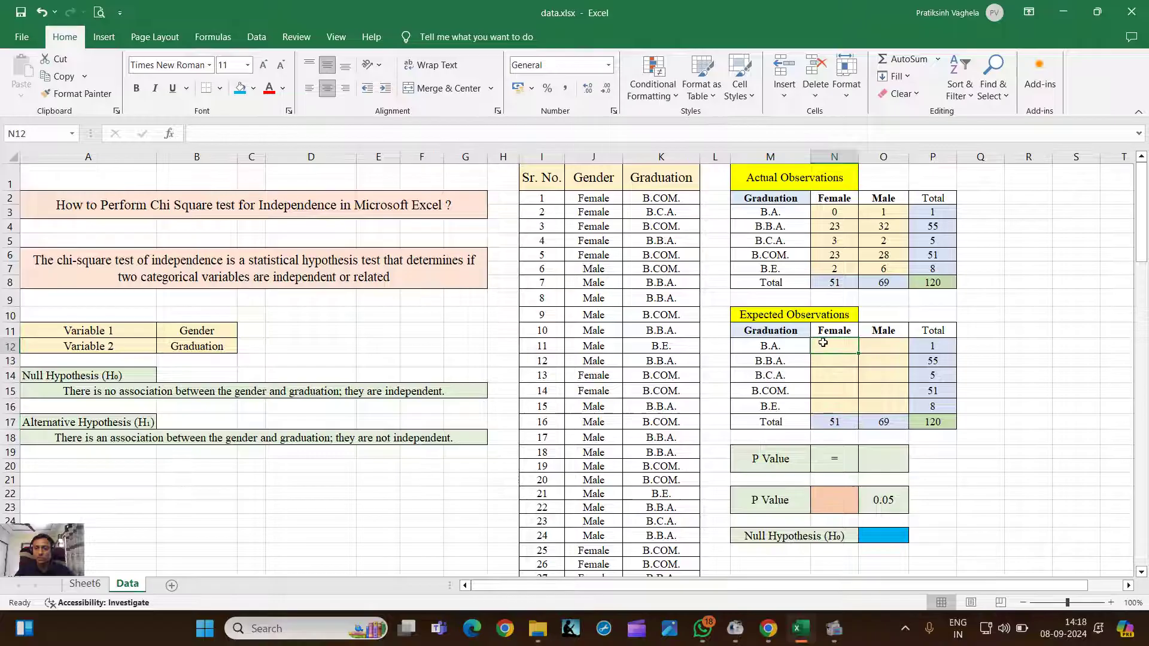
type("=(")
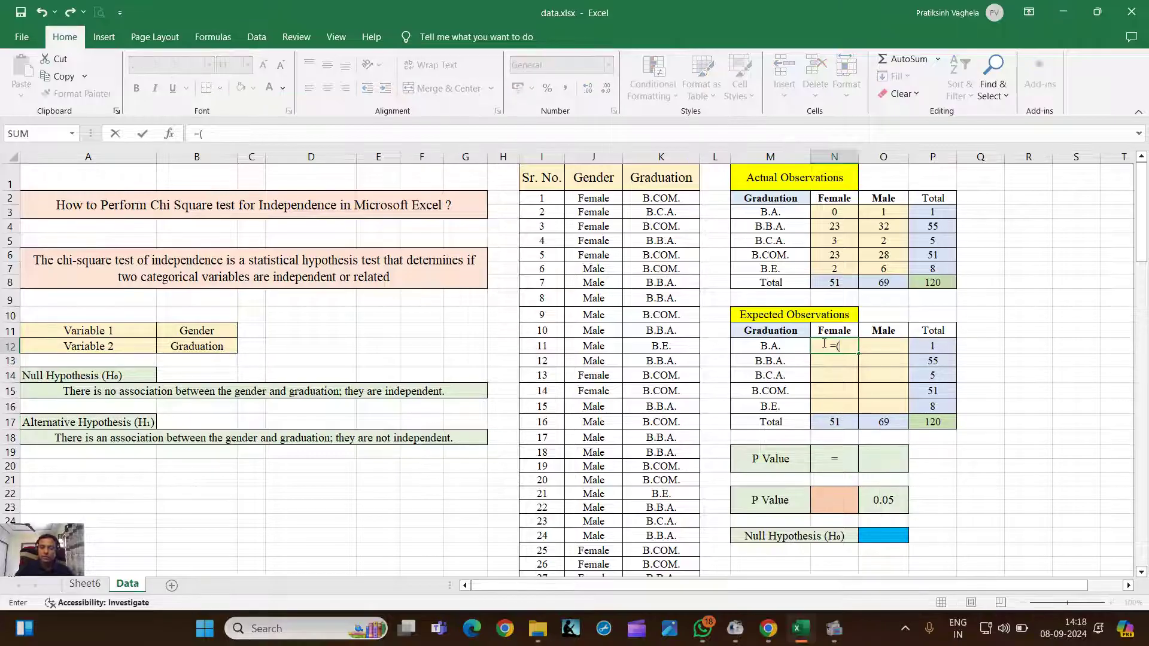
left_click(838, 420)
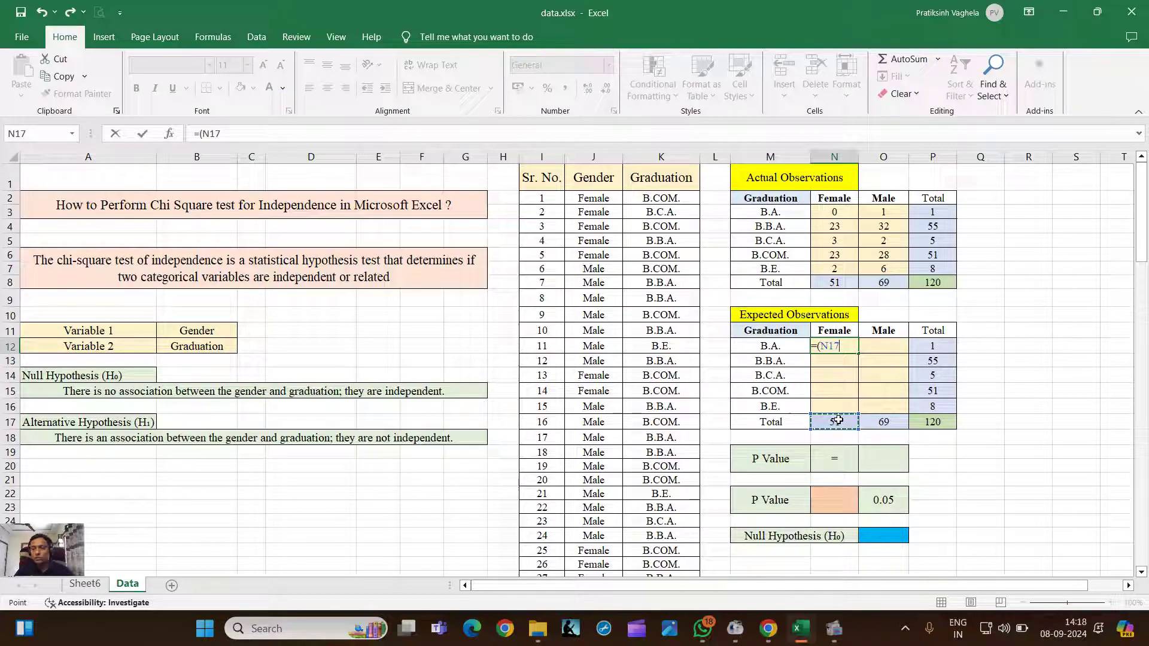
type("*")
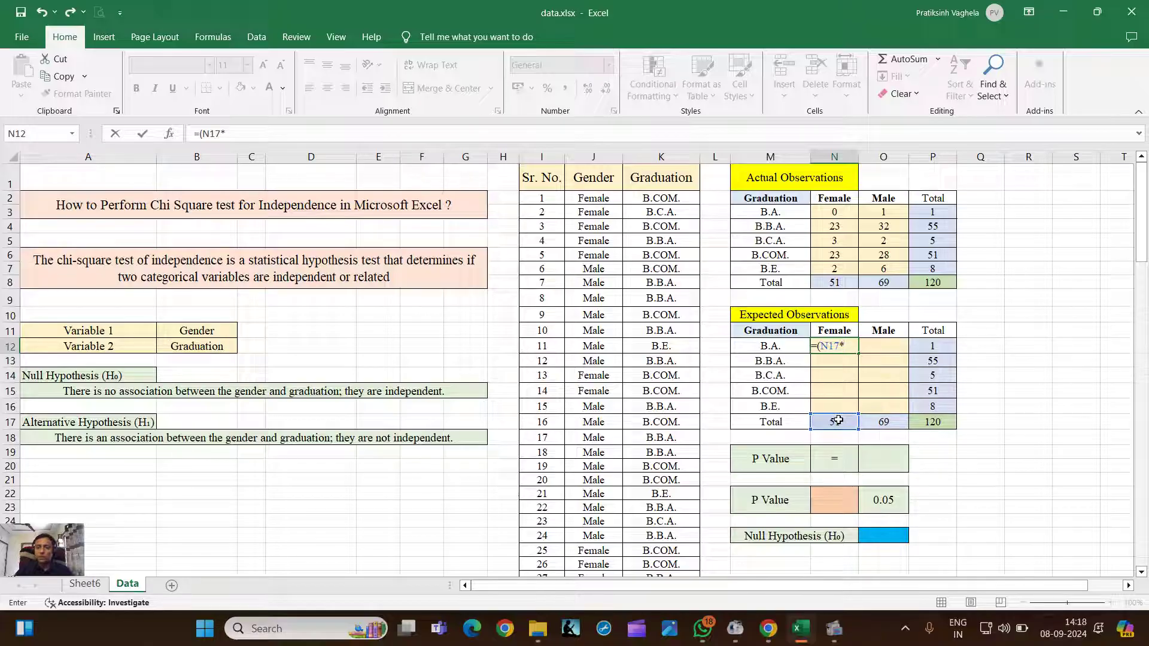
left_click(931, 343)
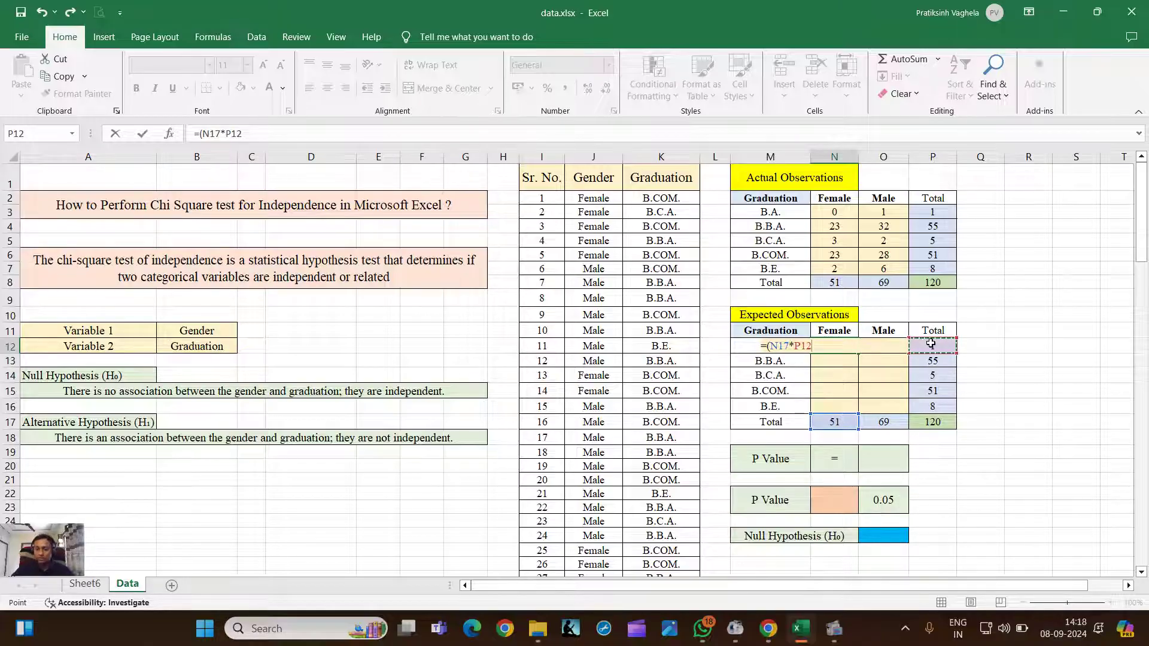
type(")")
left_click(941, 422)
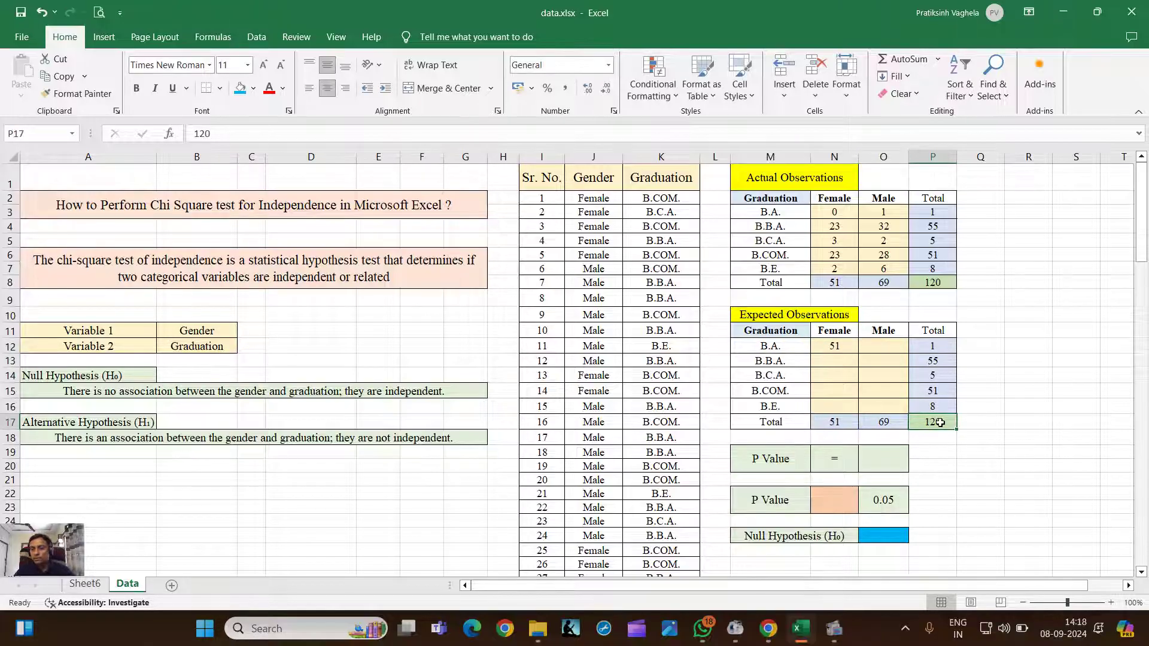
left_click(842, 340)
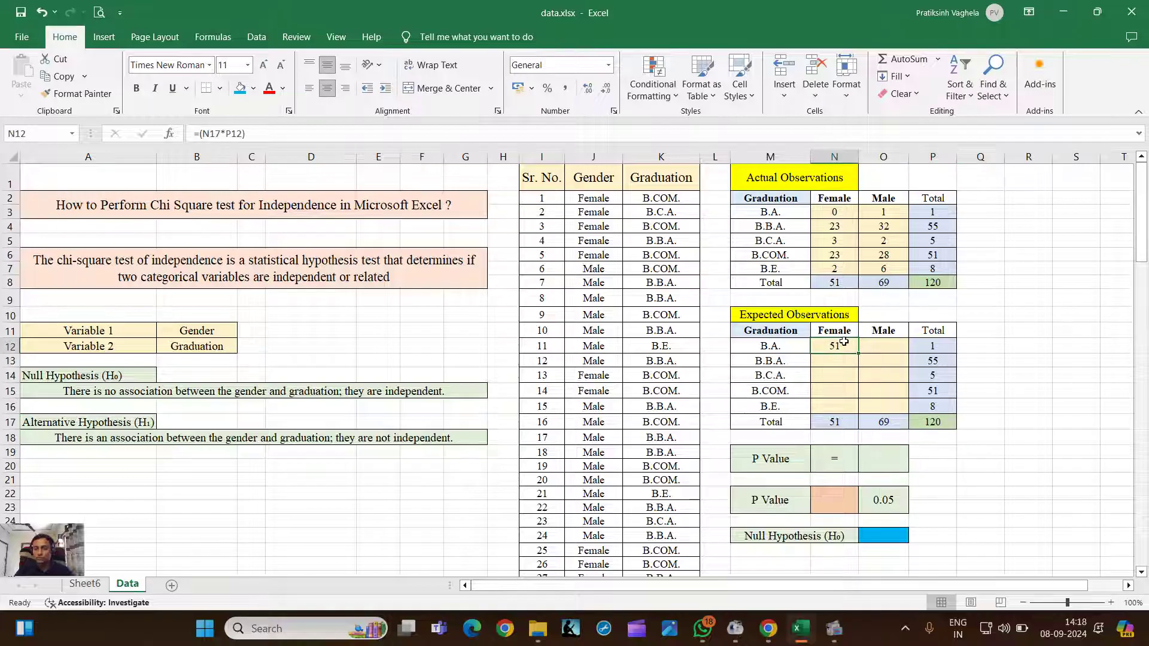
double_click(844, 341)
type("/")
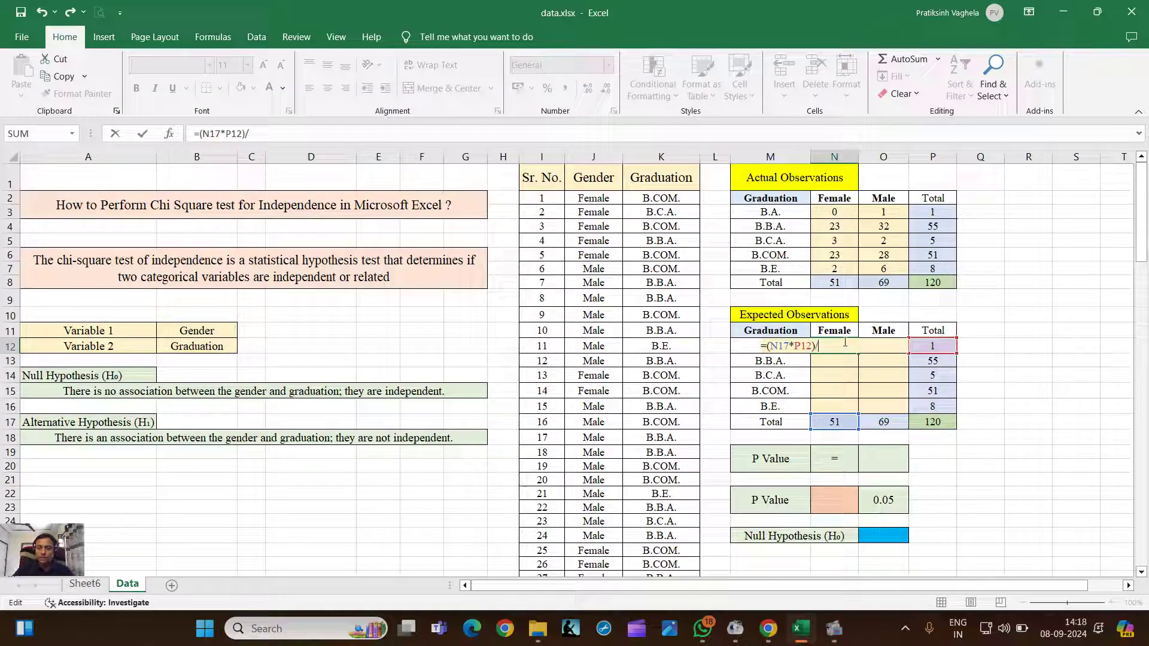
left_click(932, 425)
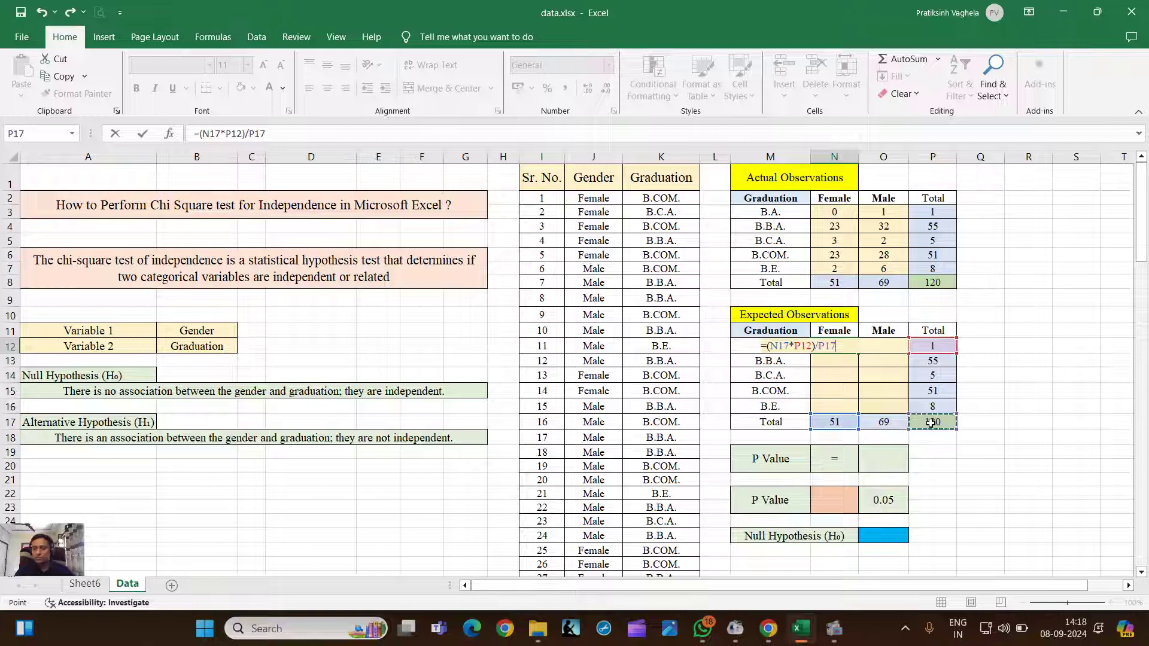
key("Return")
left_click(836, 344)
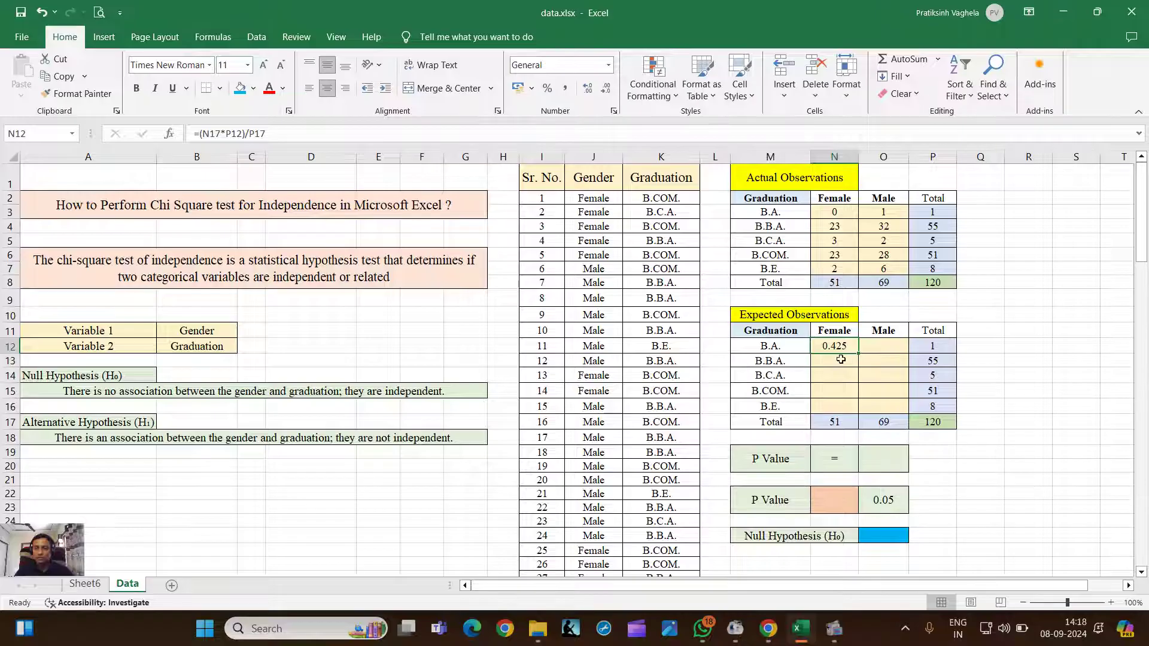
Enter the Female expected-count formulas for B.B.A. and B.C.A., giving 23.375 and 2.125.
left_click(841, 360)
type("=(N17")
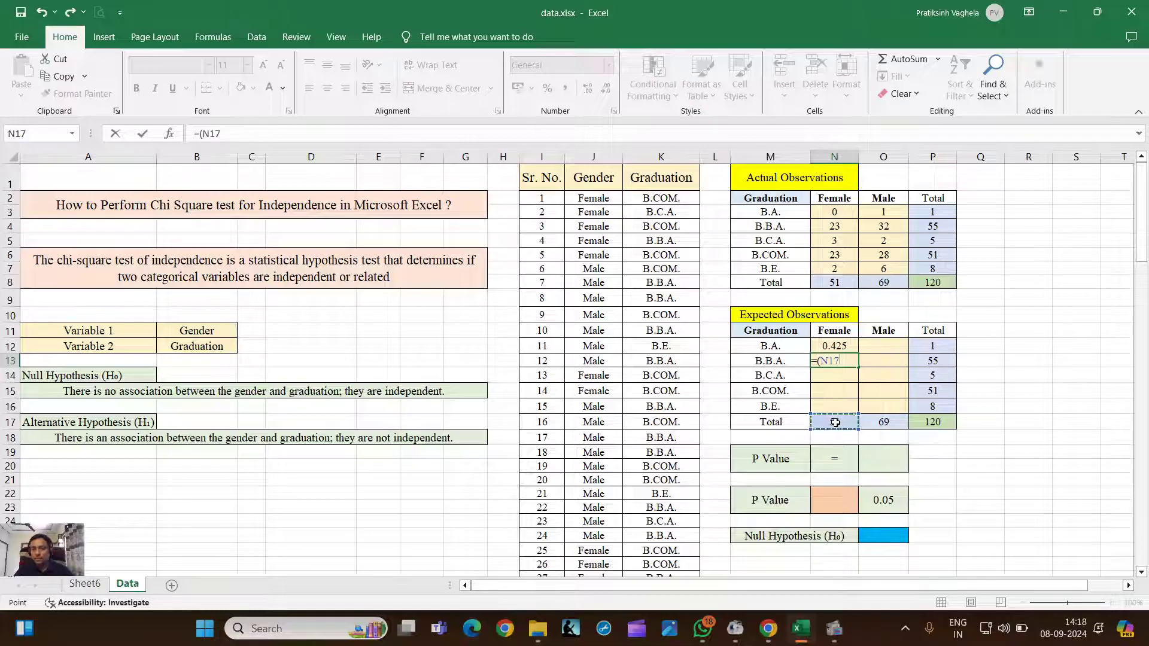
left_click(835, 423)
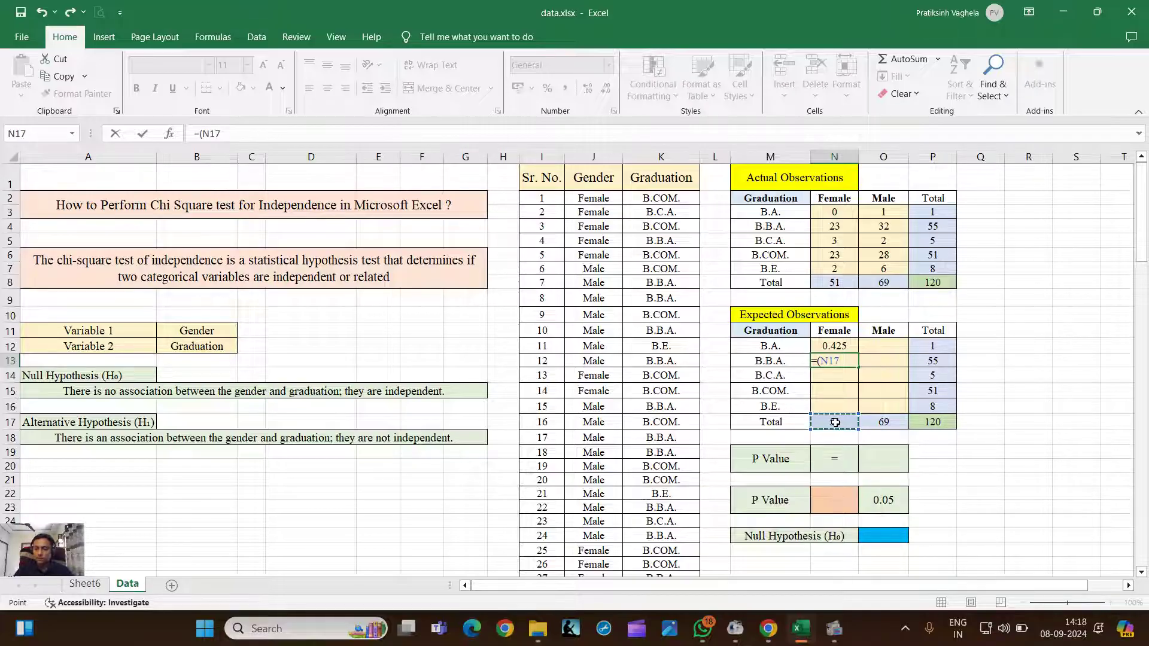
type("*")
left_click(935, 361)
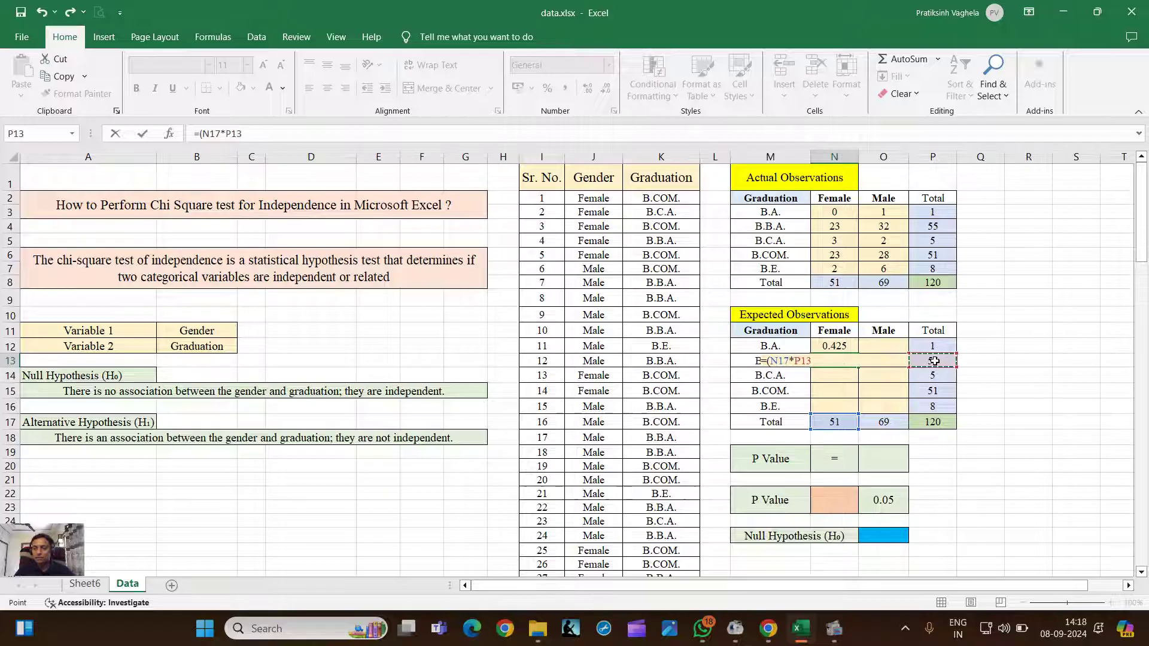
type(")")
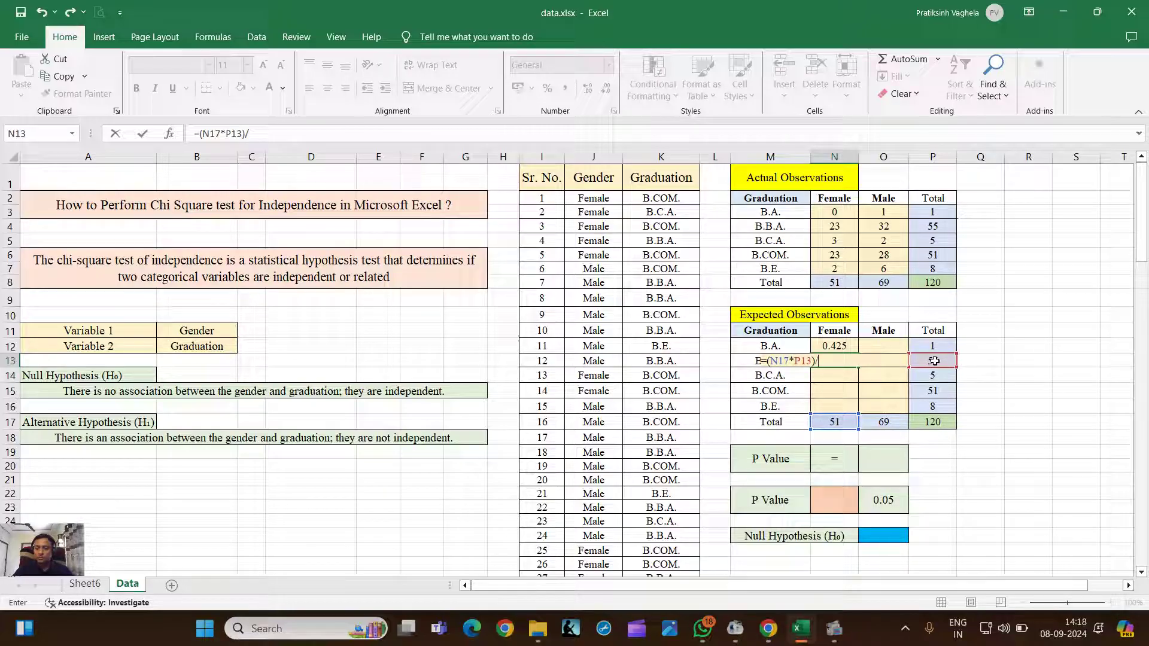
type("/")
left_click(932, 417)
key("Return")
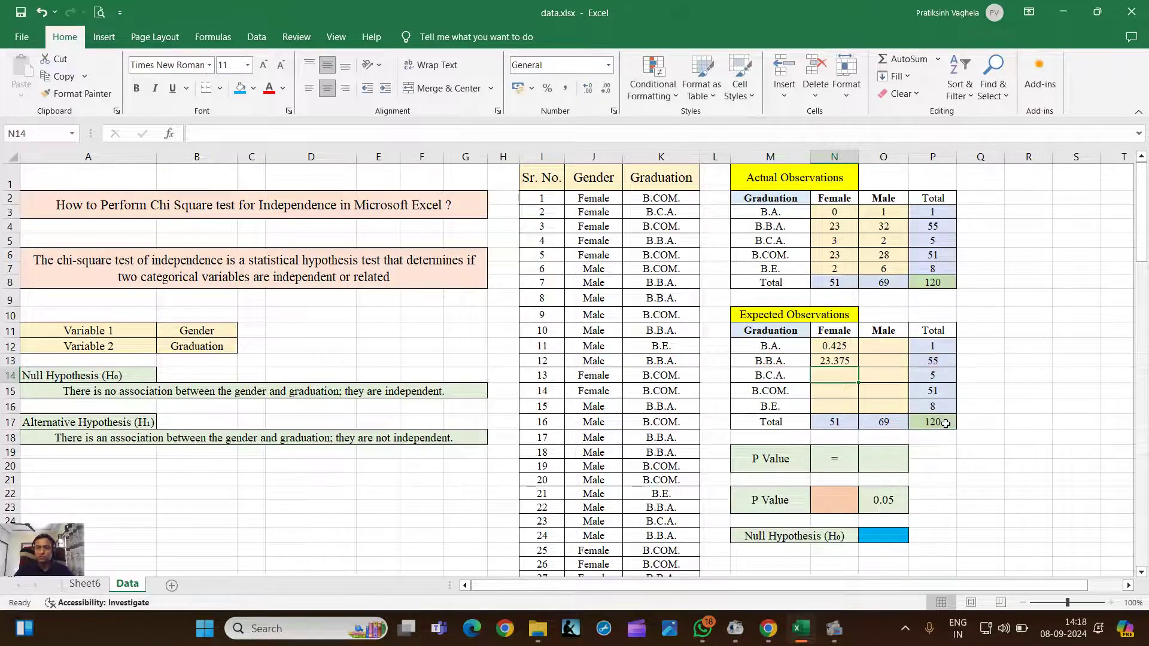
type("=")
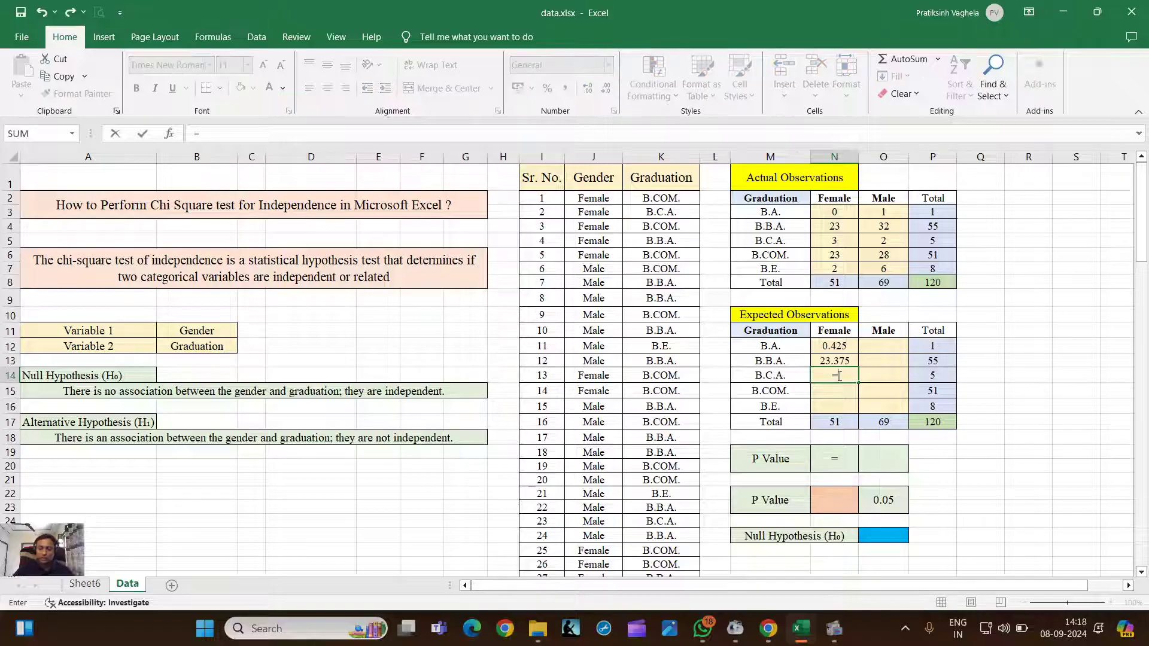
type("(")
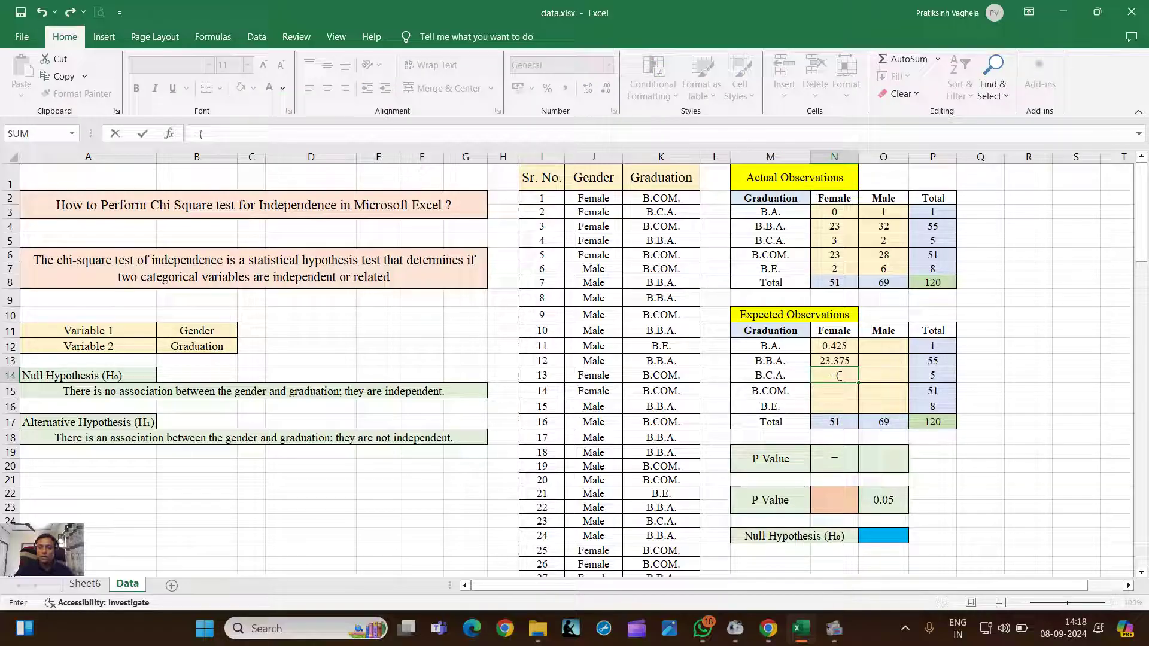
left_click(836, 421)
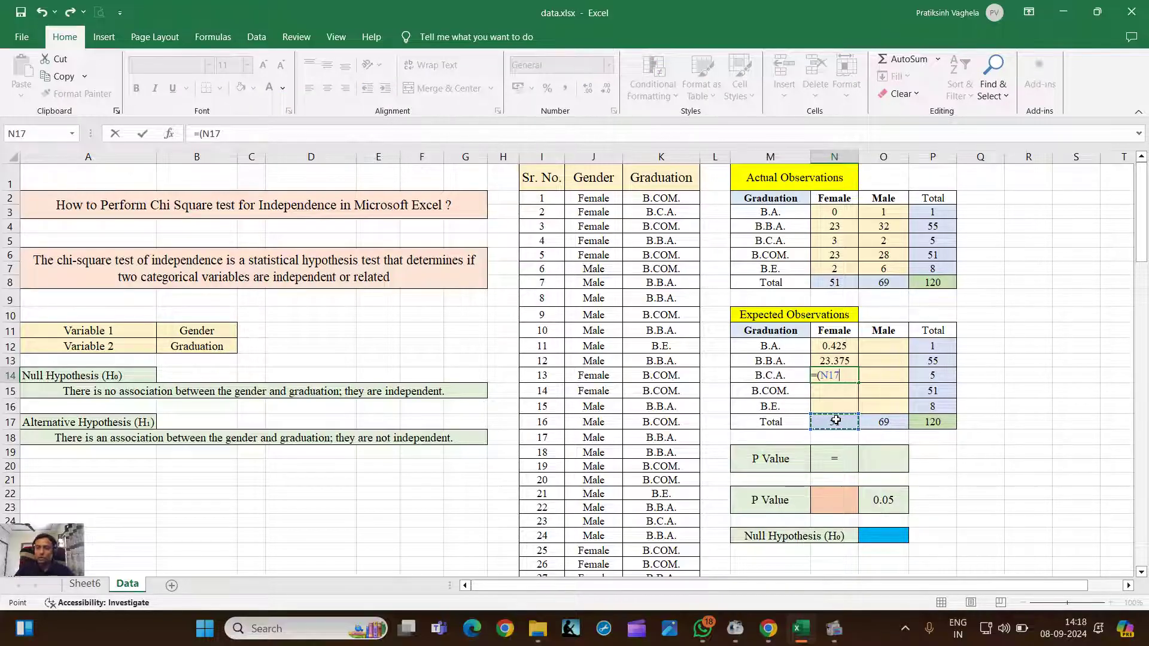
type("*")
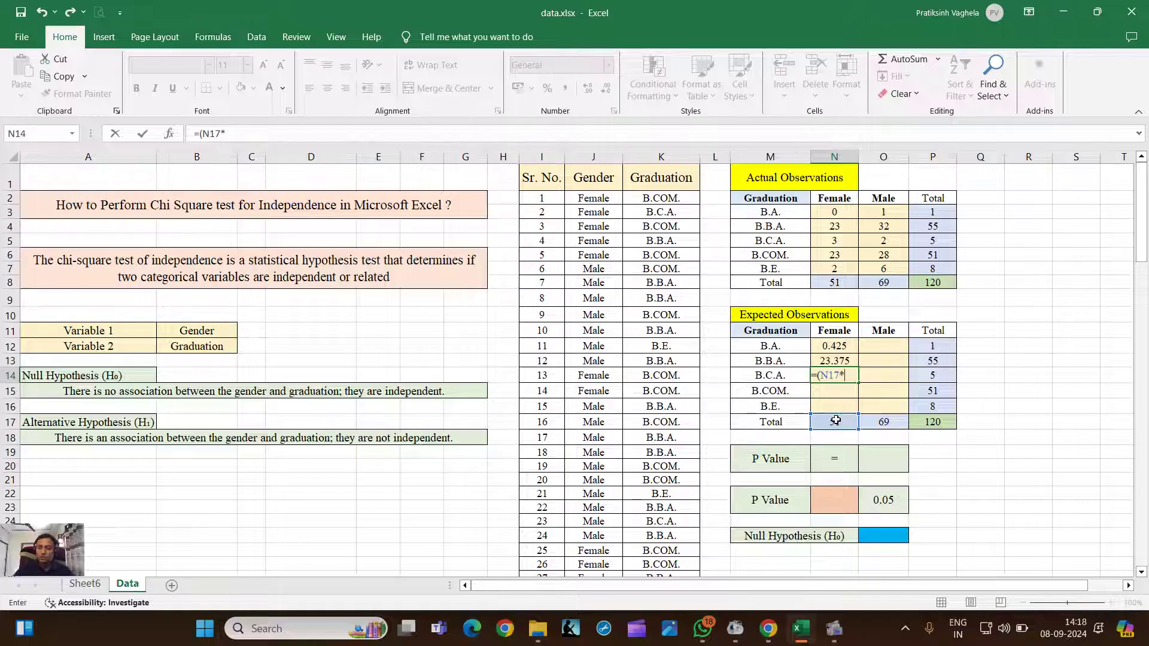
left_click(937, 376)
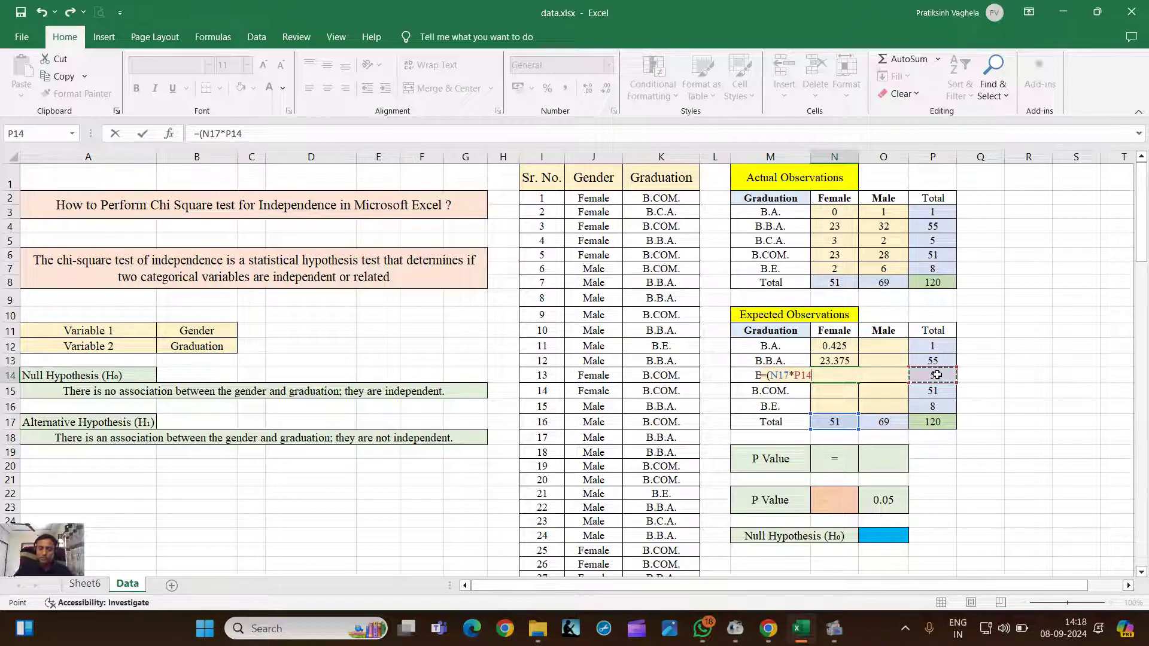
type(")")
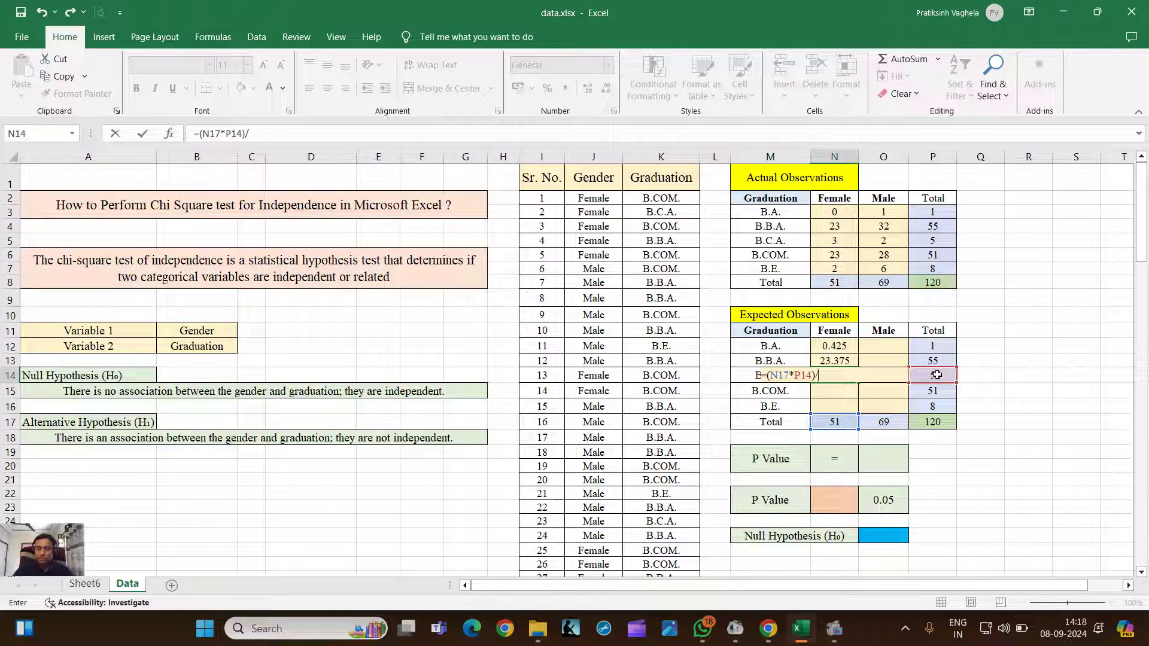
type("/")
left_click(935, 422)
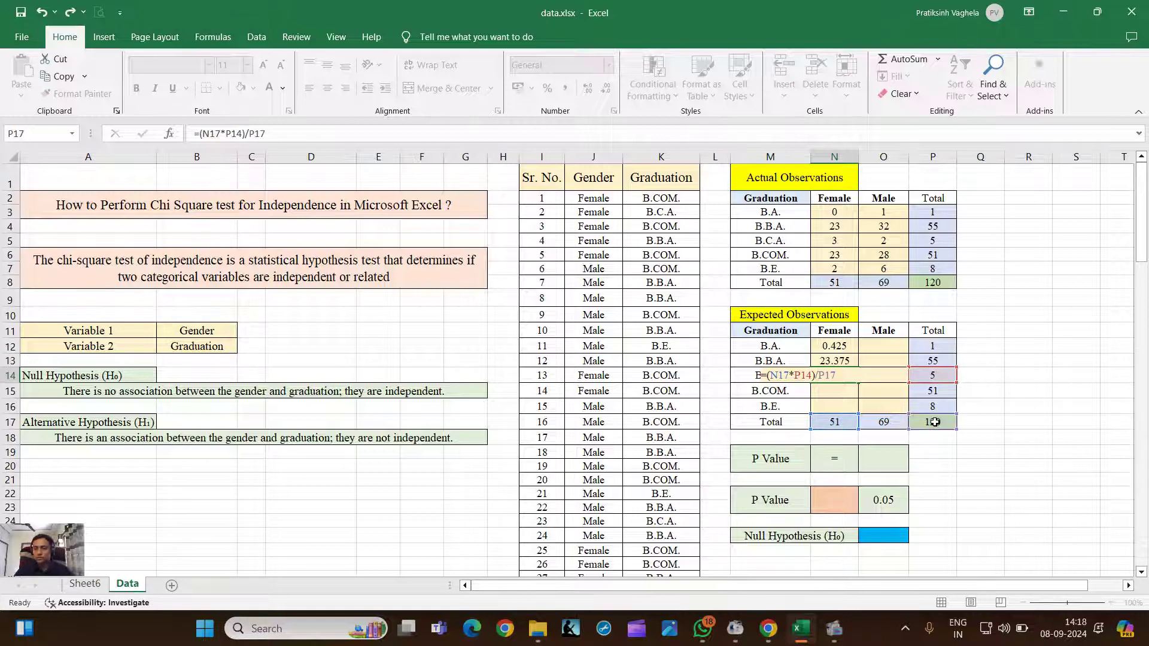
key("Return")
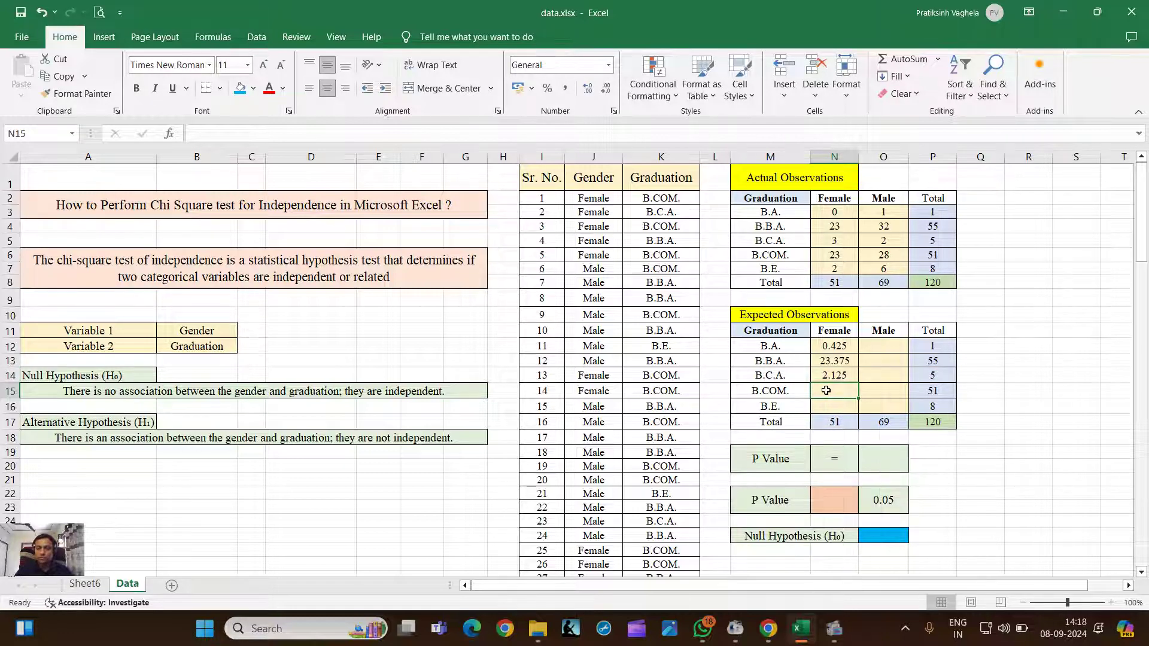
Enter the Female expected-count formulas for B.COM. (21.675) and B.E., =(N17*P16)/P17.
type("=(")
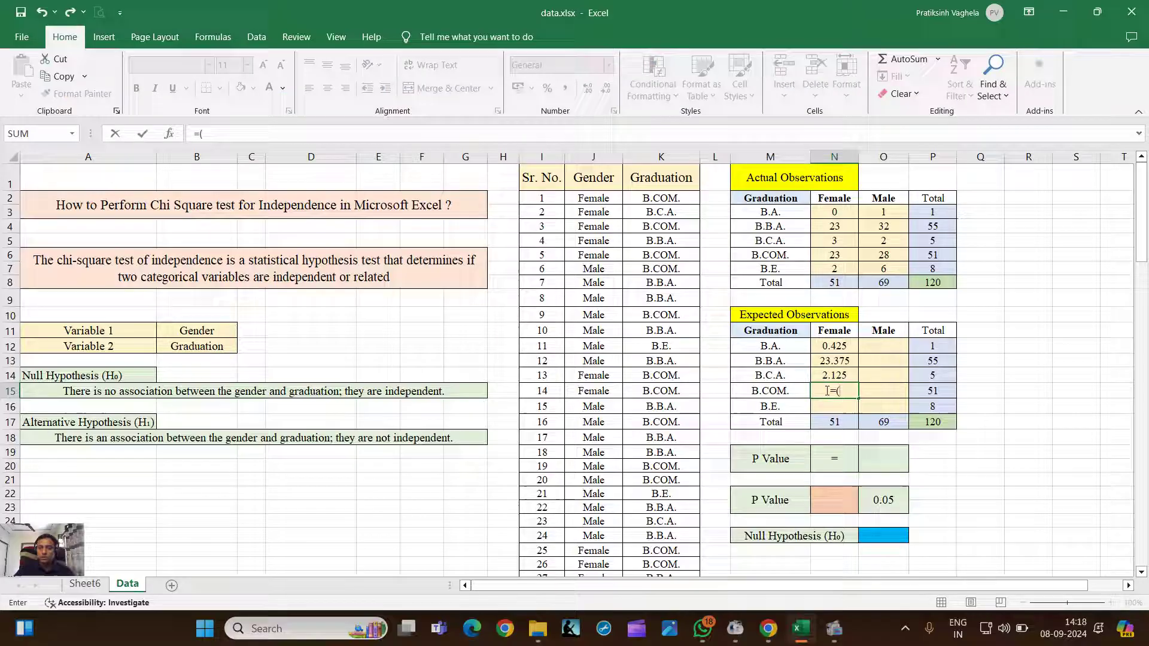
left_click(837, 423)
type("*")
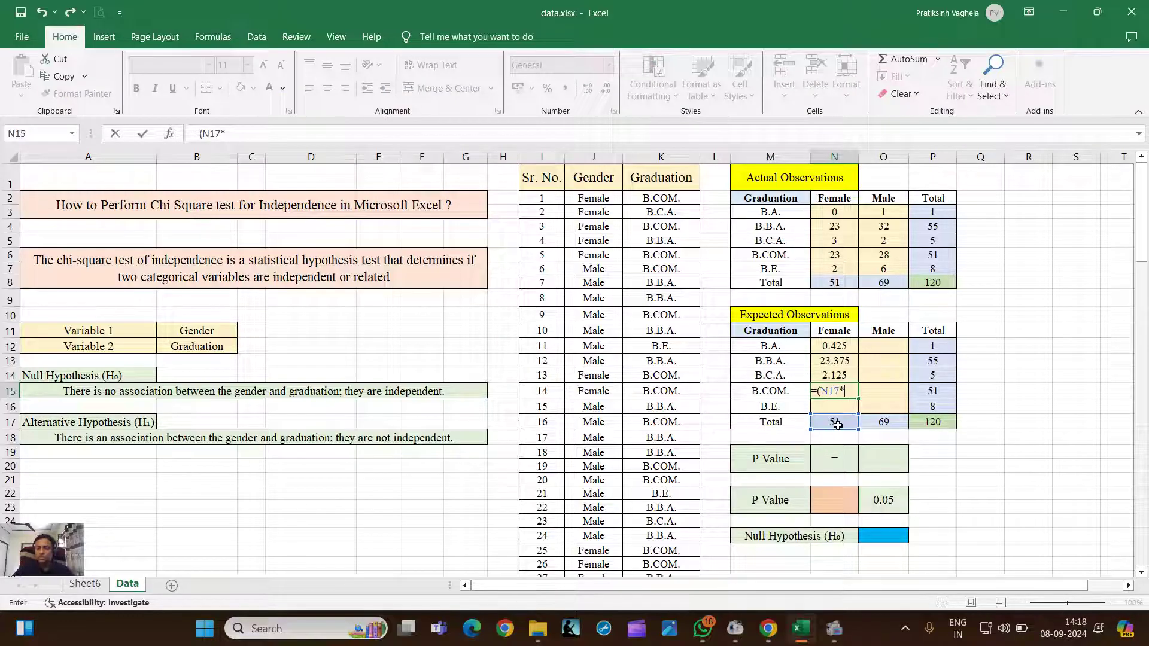
left_click(942, 389)
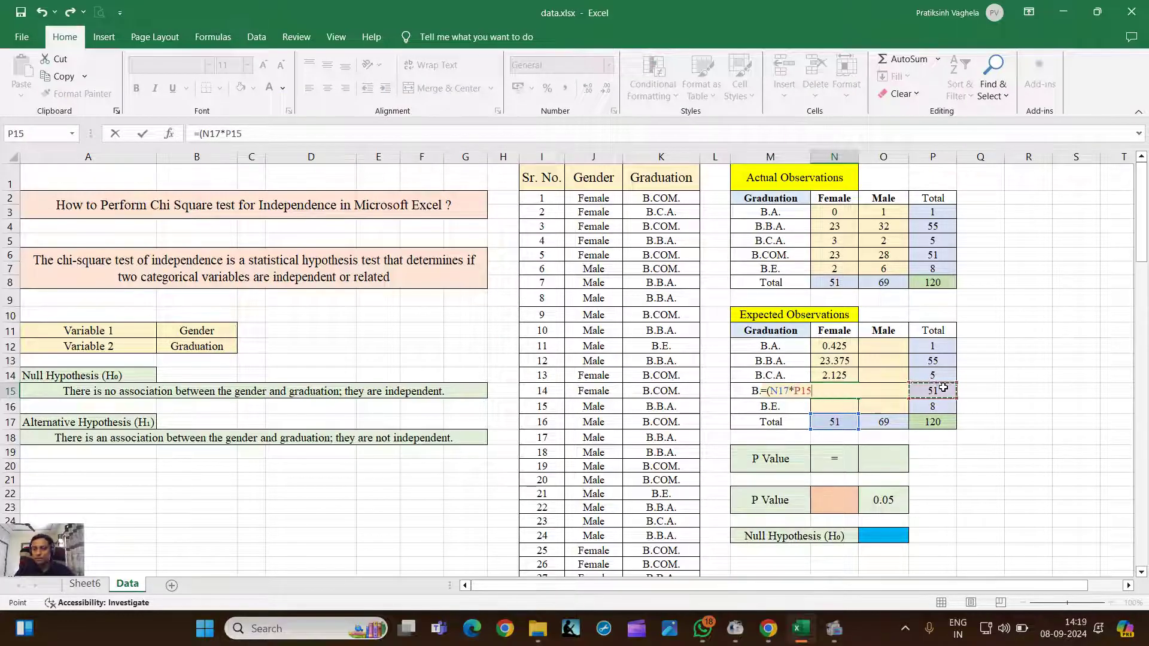
type(")")
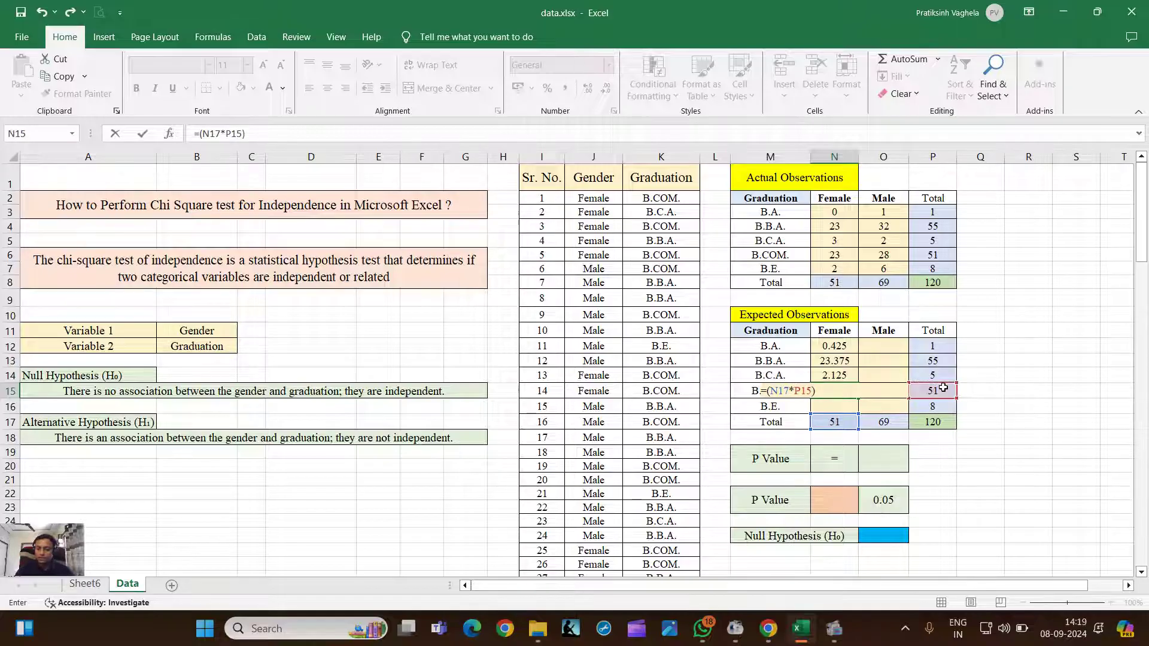
type("/")
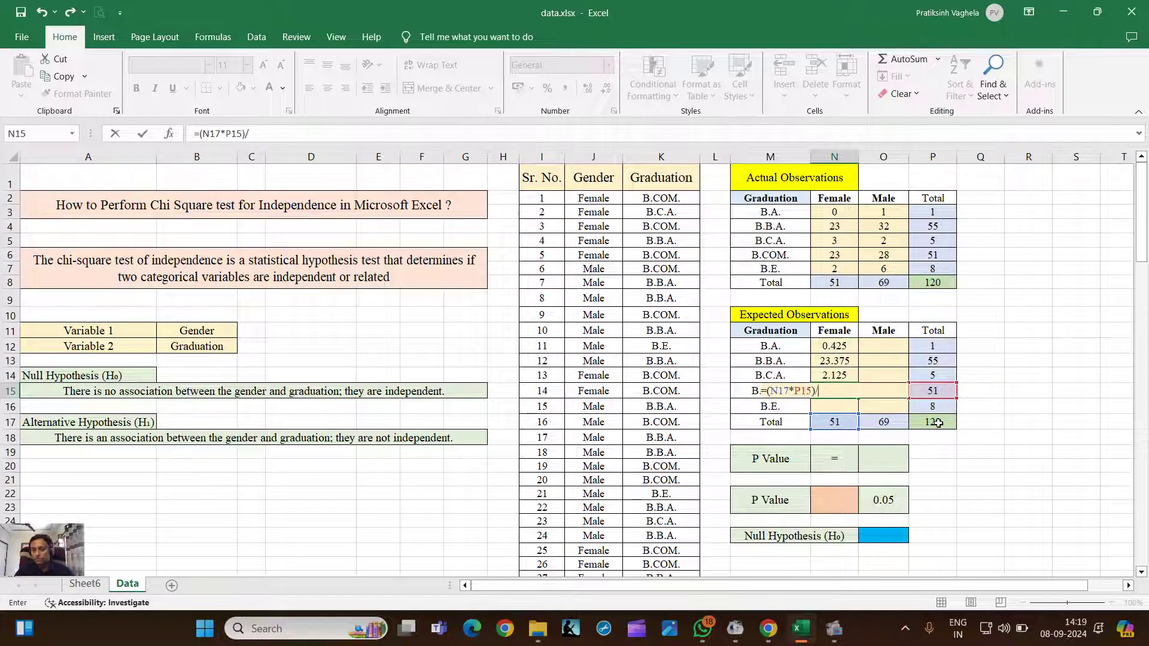
left_click(938, 423)
key("Return")
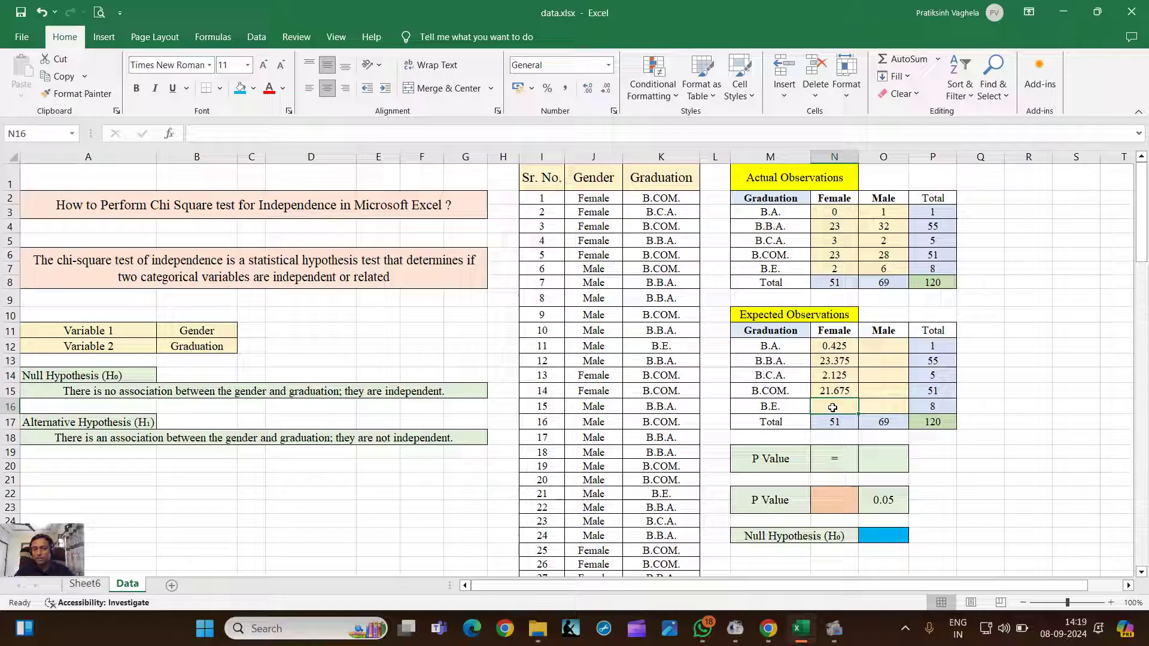
type("=(")
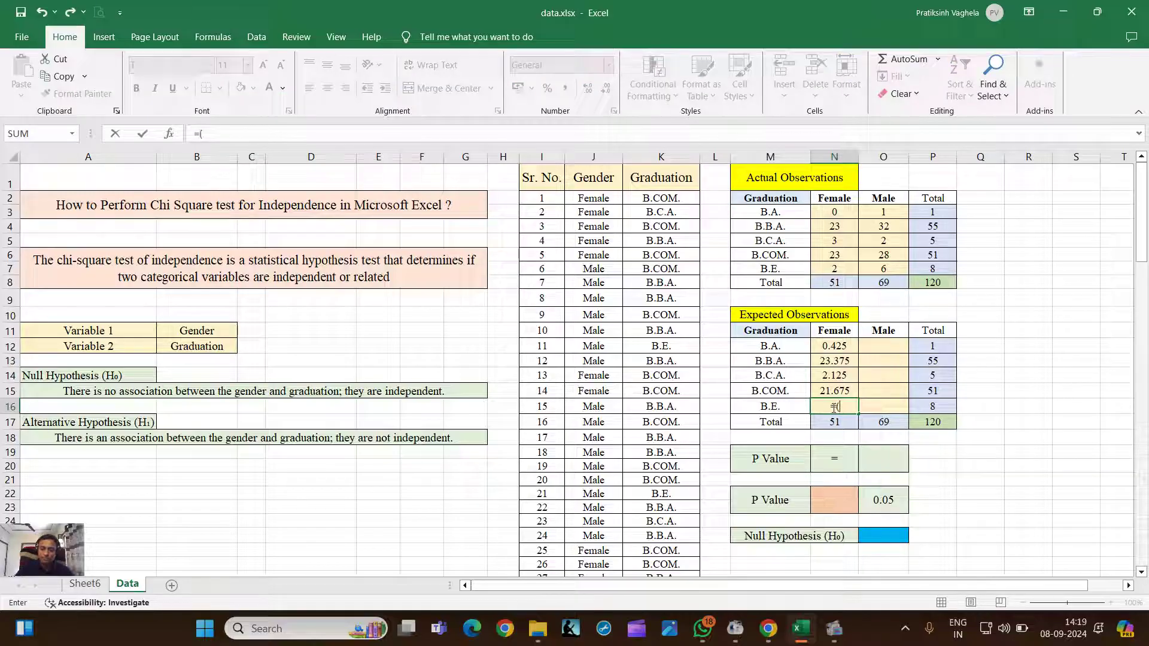
left_click(828, 423)
type("*")
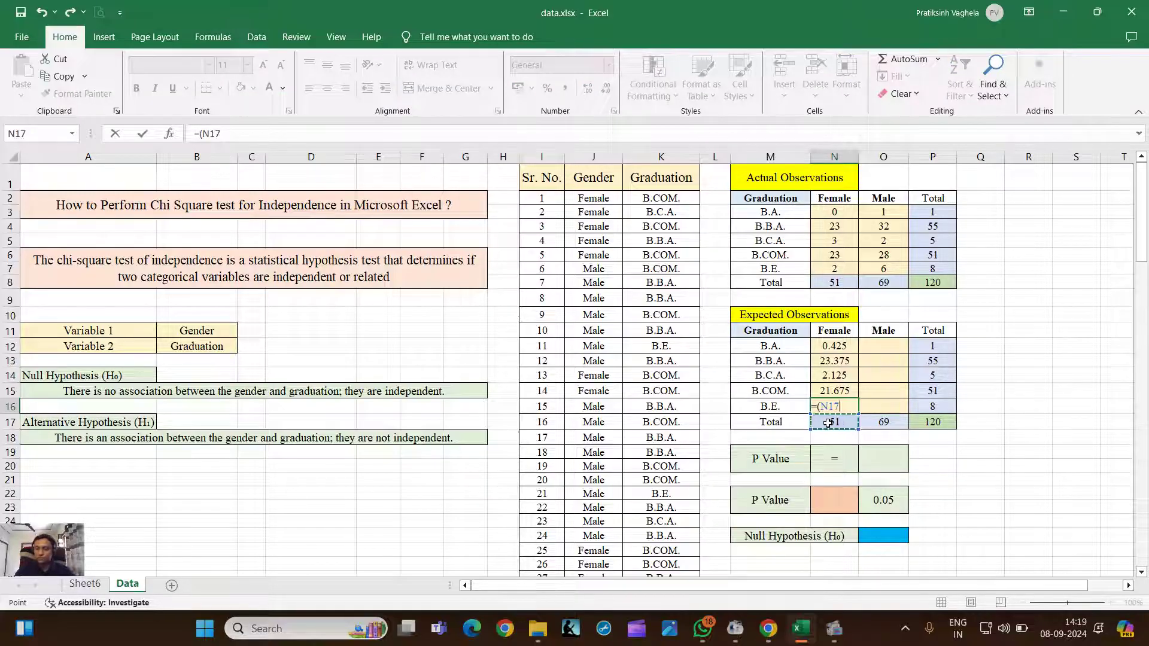
left_click(939, 407)
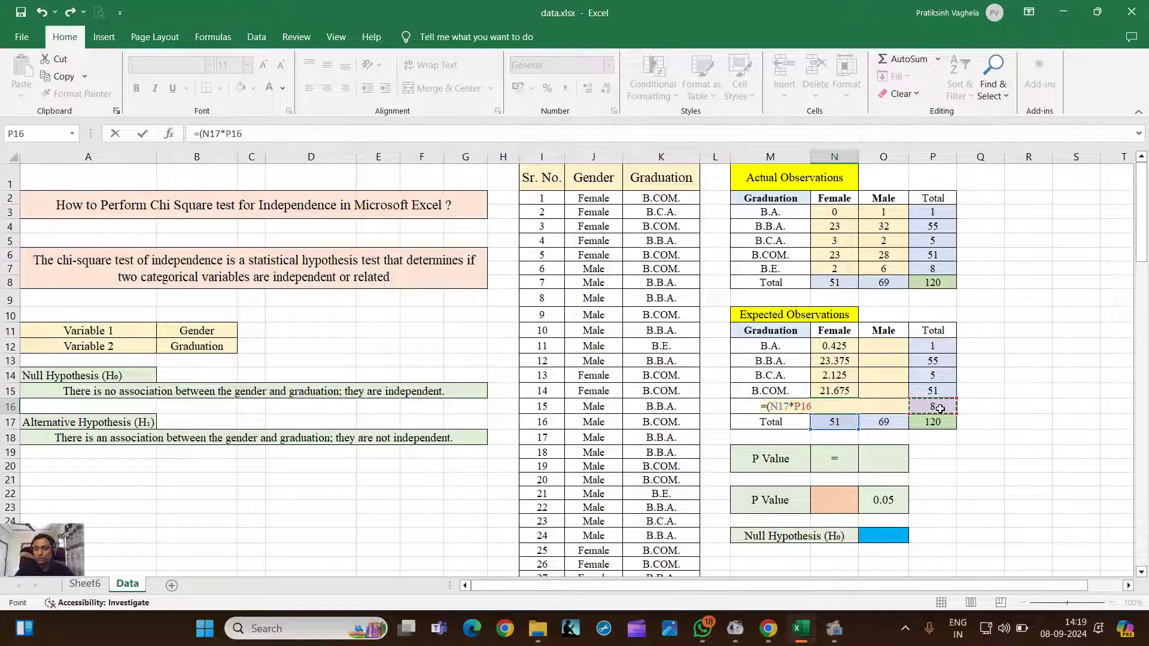
type(")")
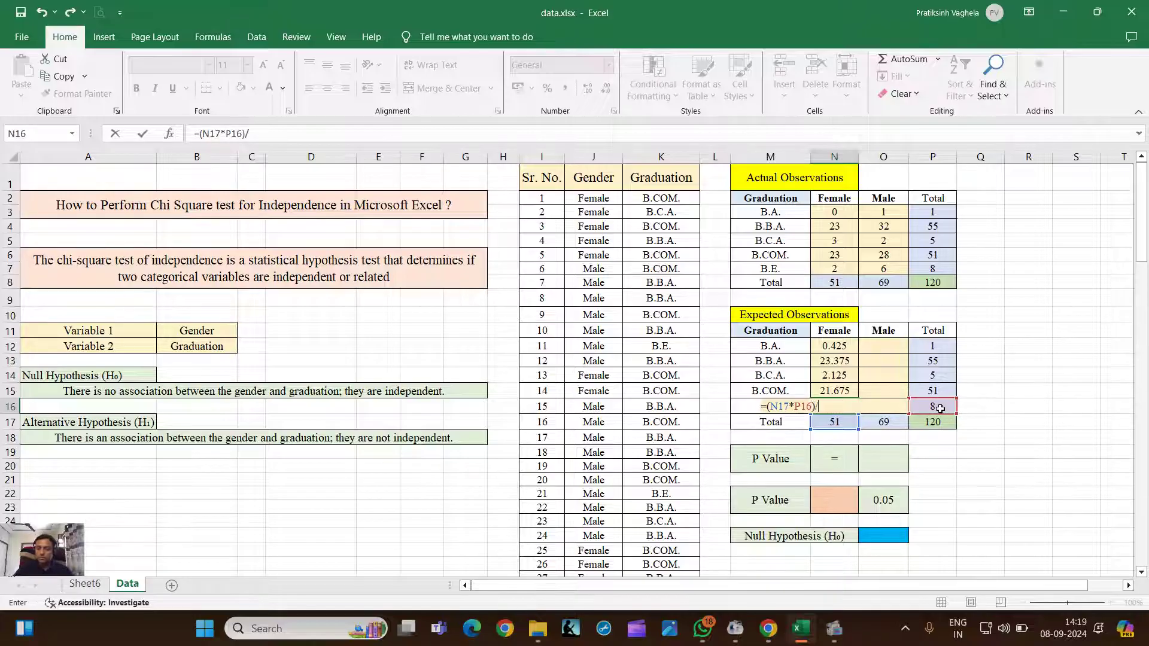
type("/")
left_click(944, 422)
key("Return")
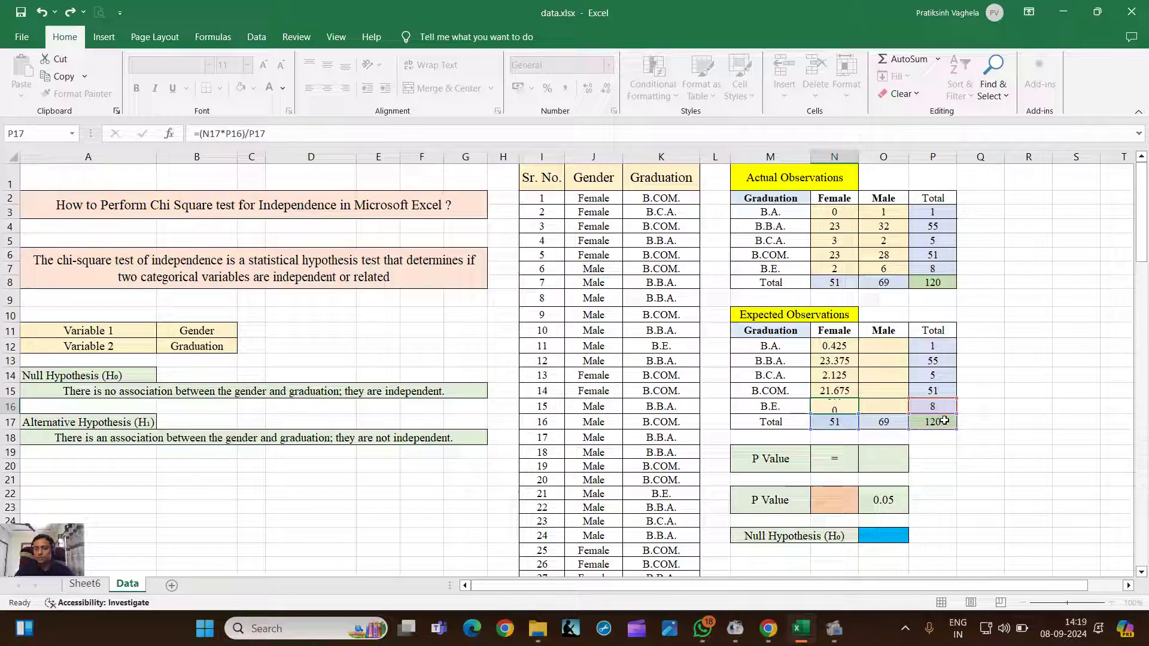
Enter the expected Male counts for B.A. and B.B.A. as Male total × row total / 120.
left_click(879, 344)
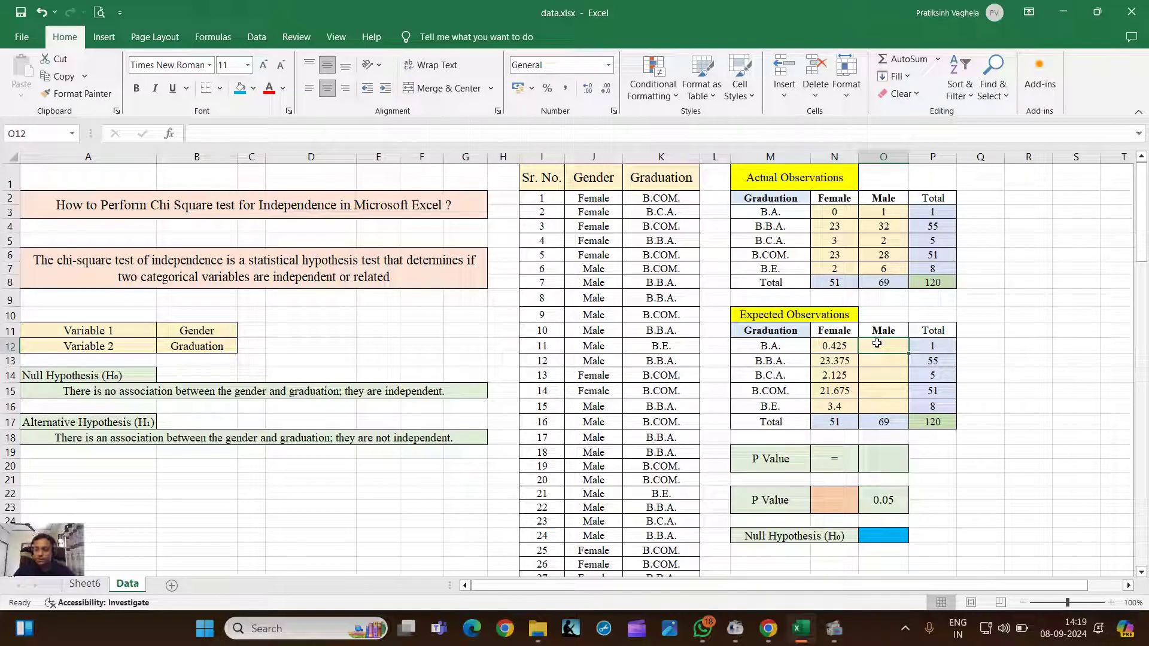
type("=(")
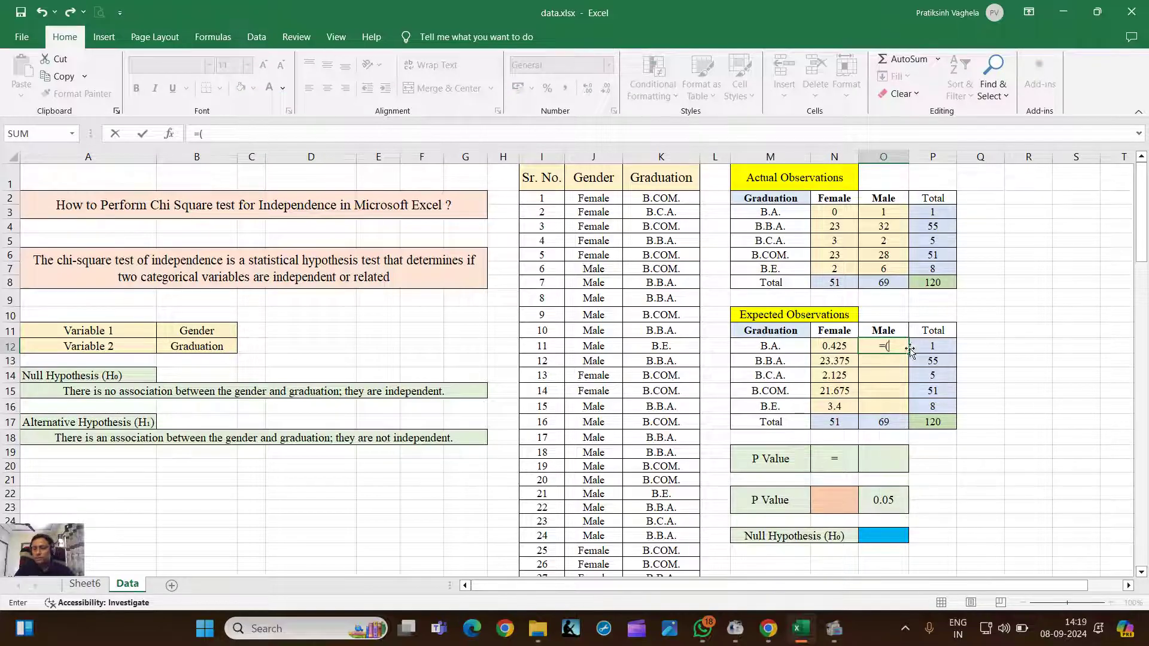
left_click(892, 423)
type("*")
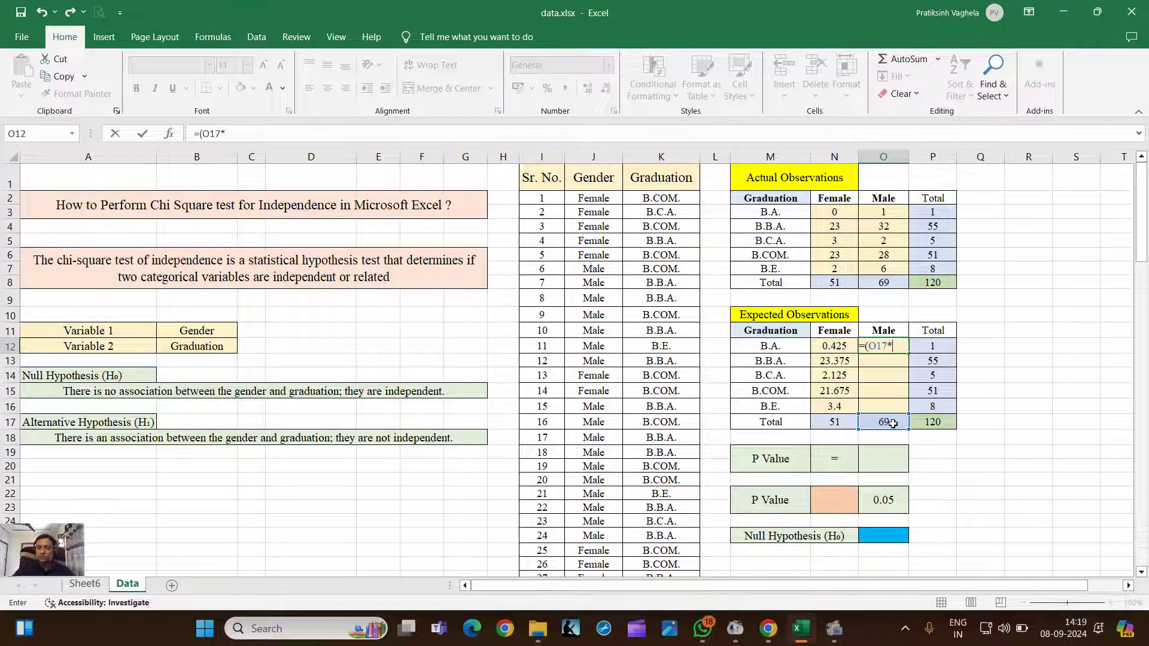
left_click(929, 346)
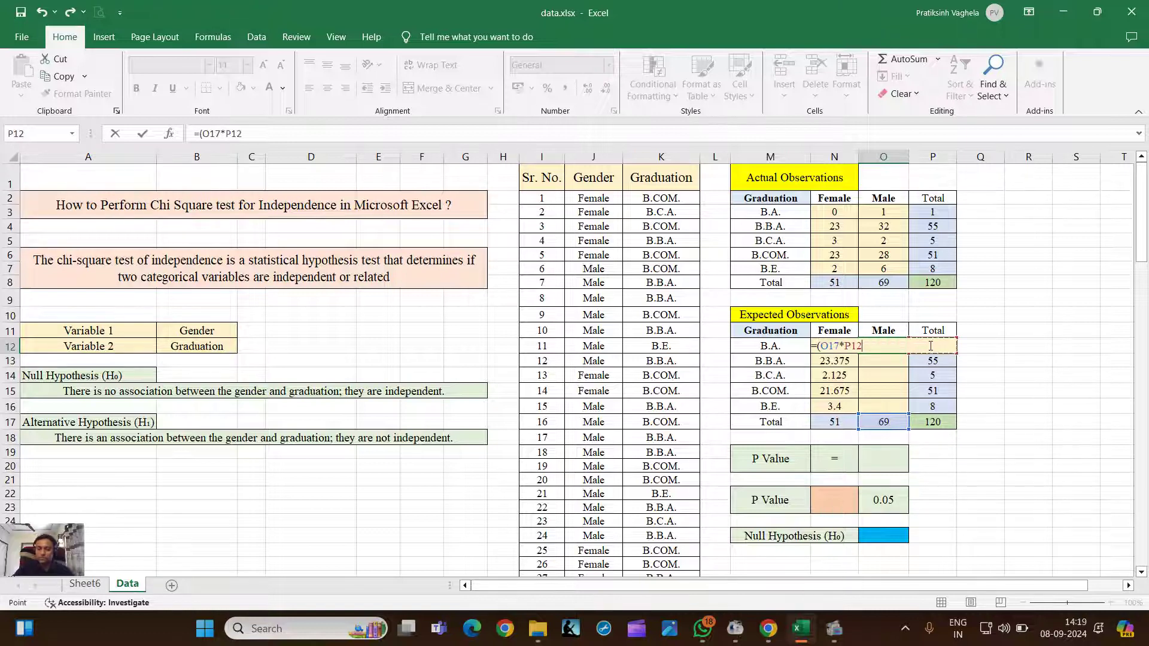
type(")/")
left_click(941, 424)
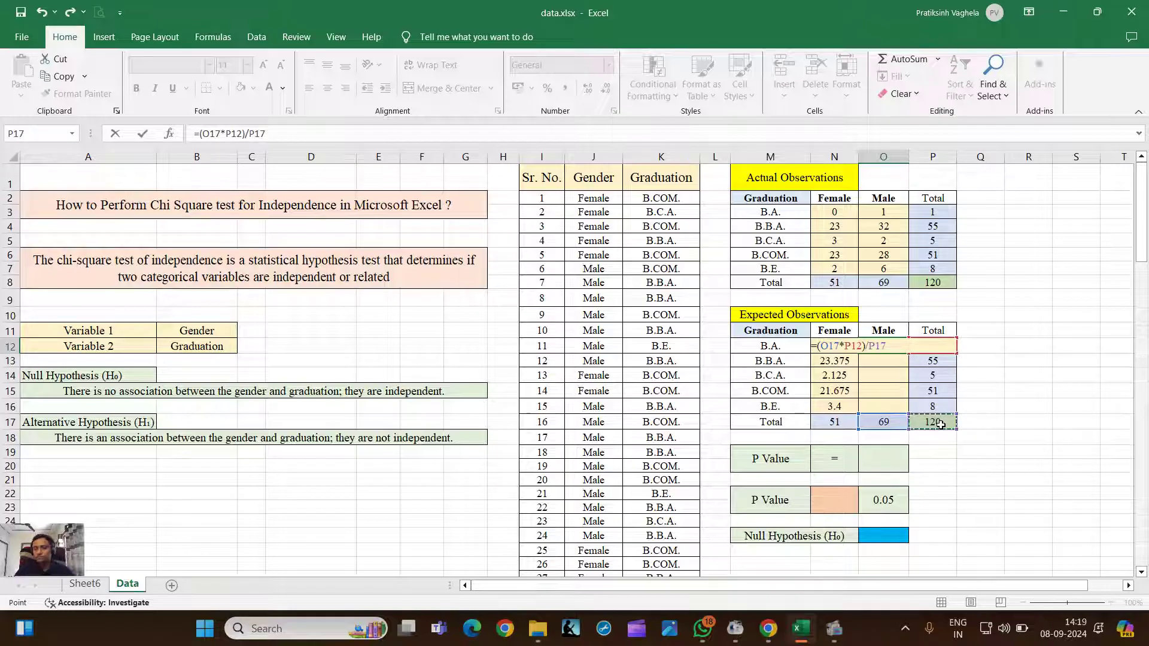
key("Return")
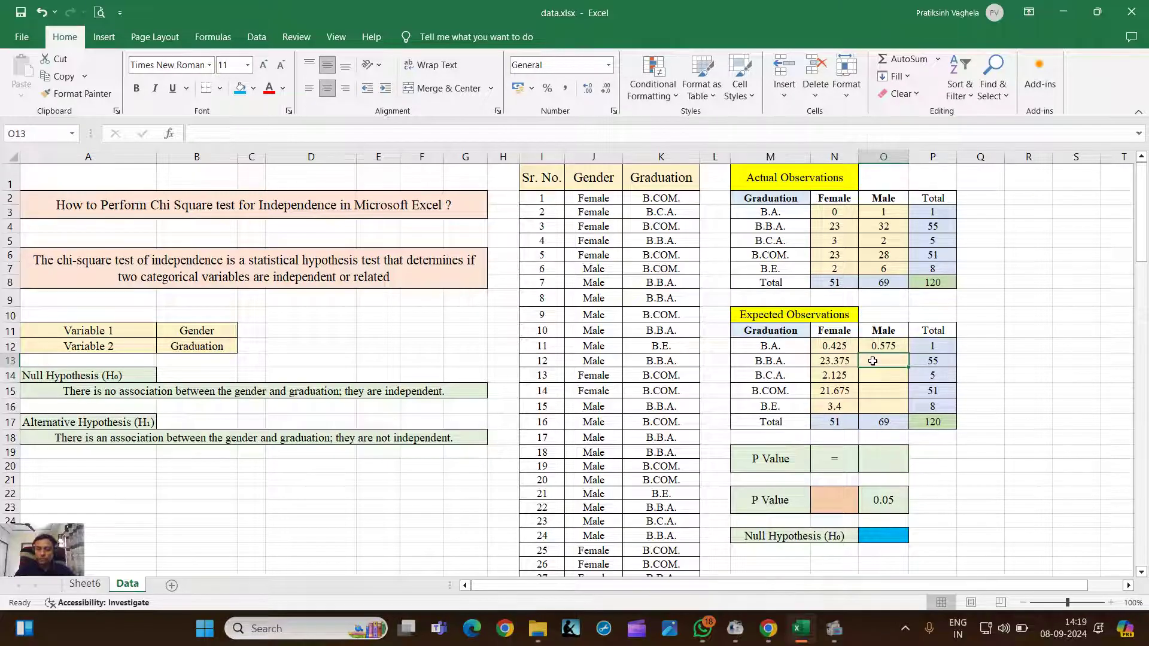
type("=(")
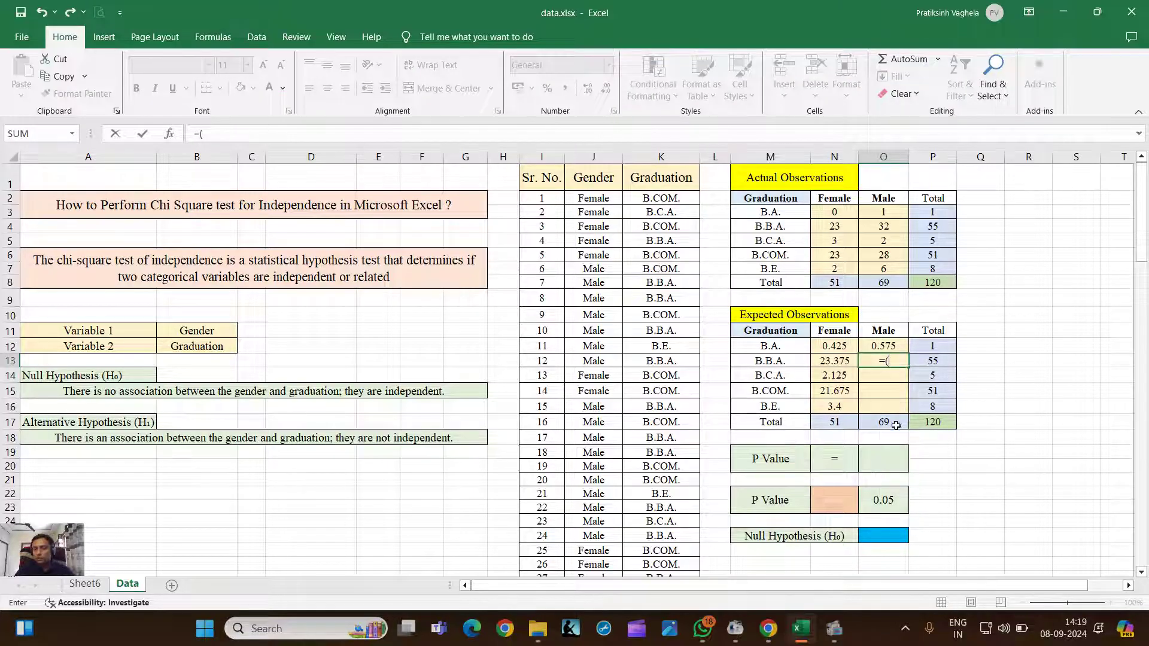
left_click(896, 425)
type("*")
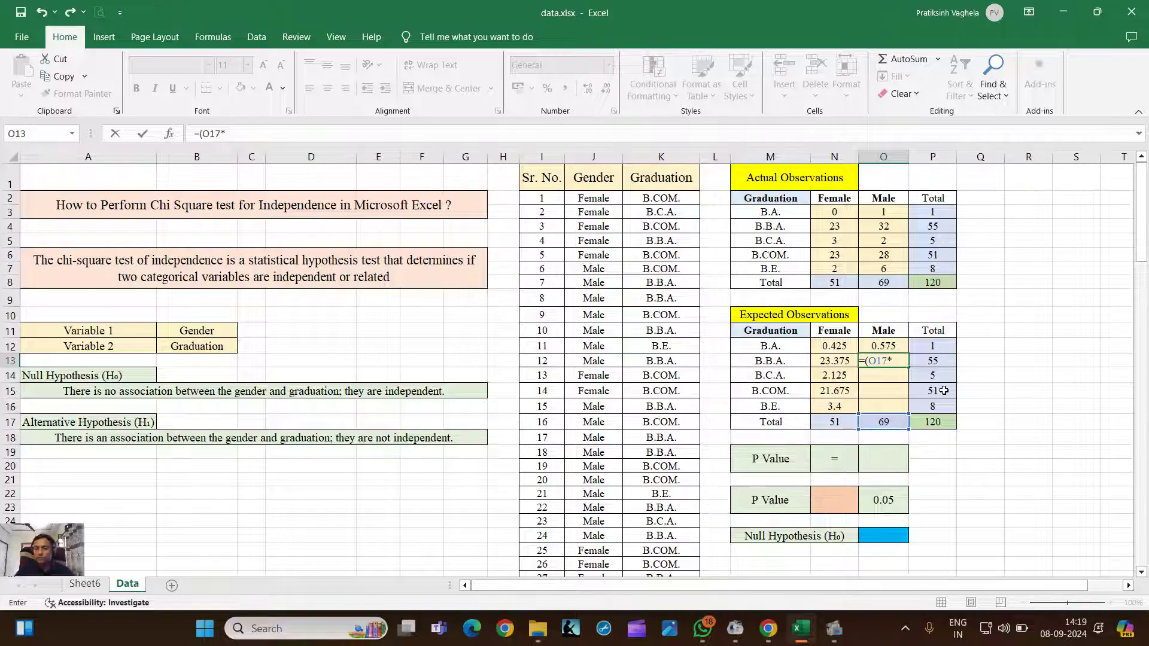
left_click(937, 361)
type(")")
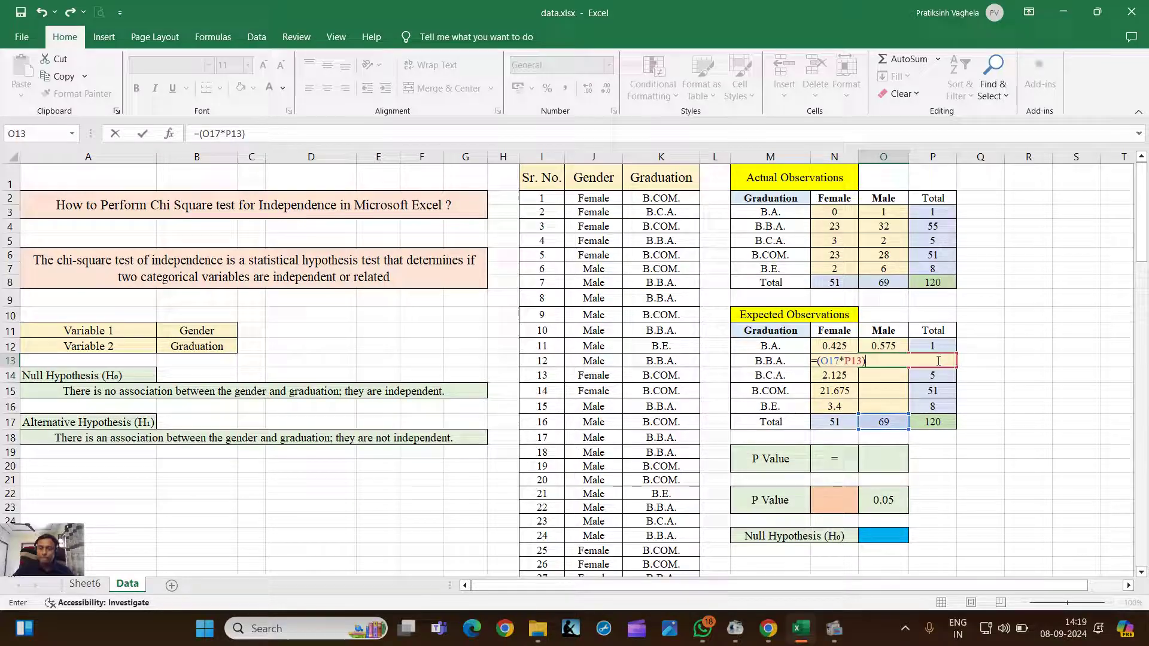
type("/")
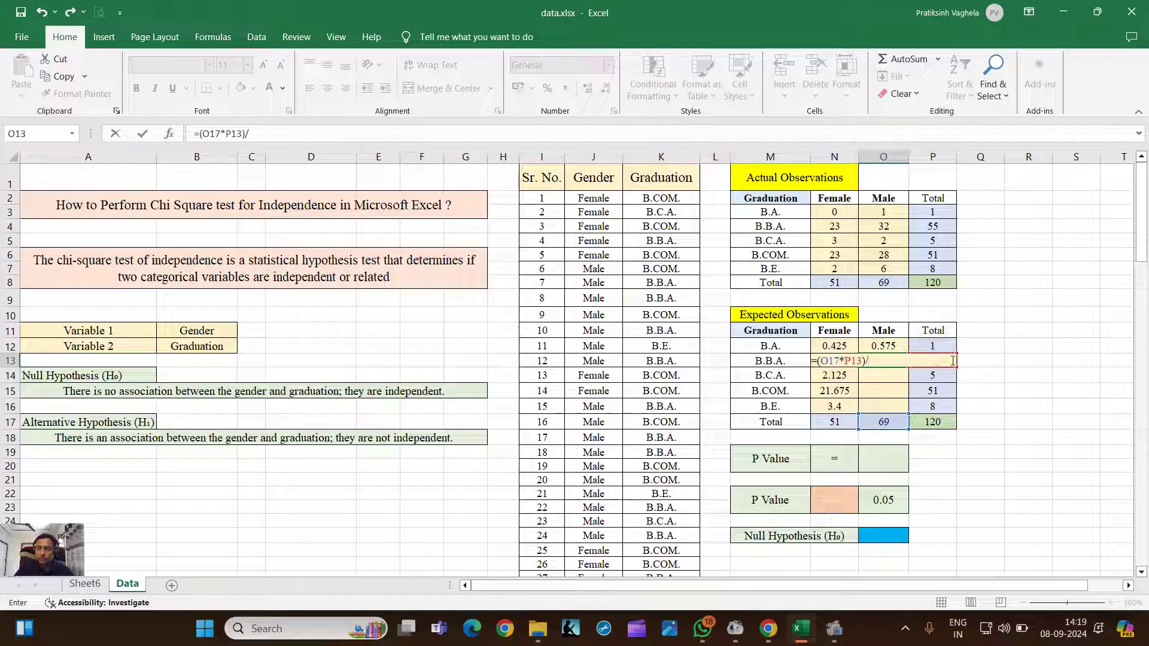
left_click(938, 423)
key("Return")
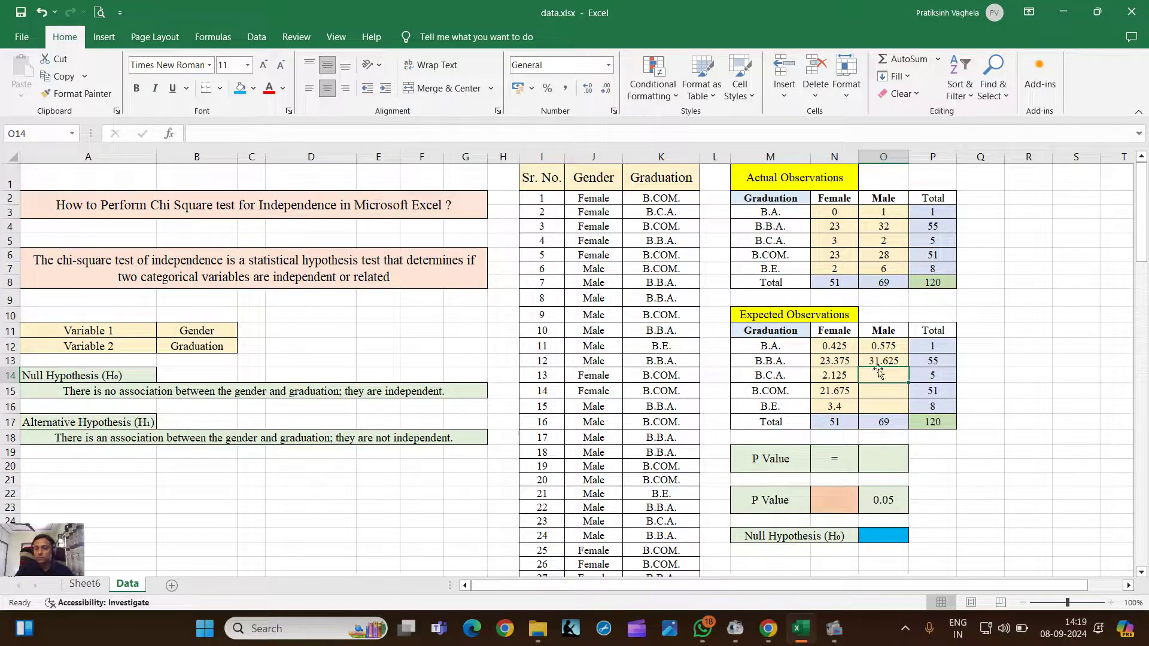
Enter the expected Male counts for B.C.A. and B.COM. using the same total-based formula.
type("=(")
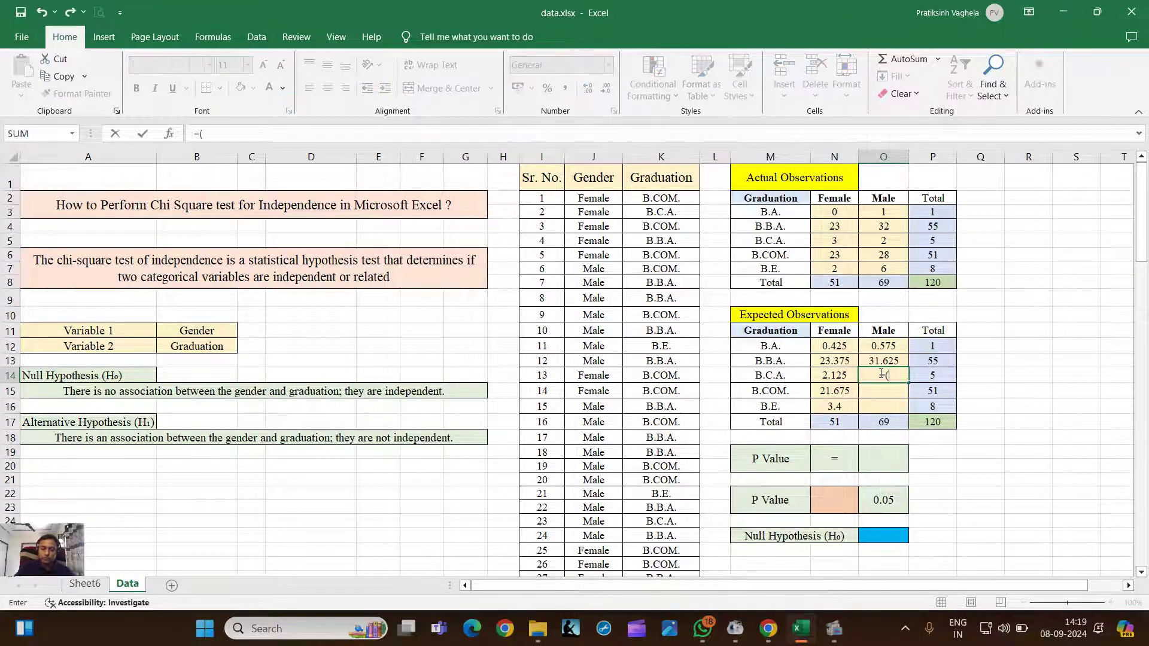
left_click(889, 423)
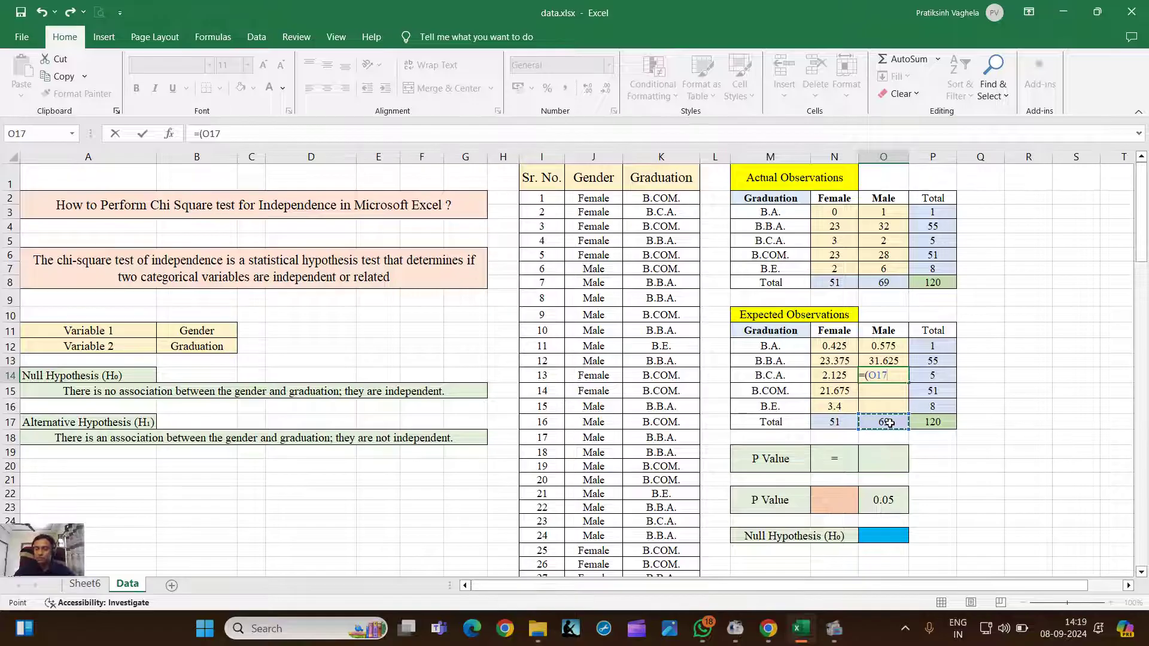
type("*")
left_click(927, 371)
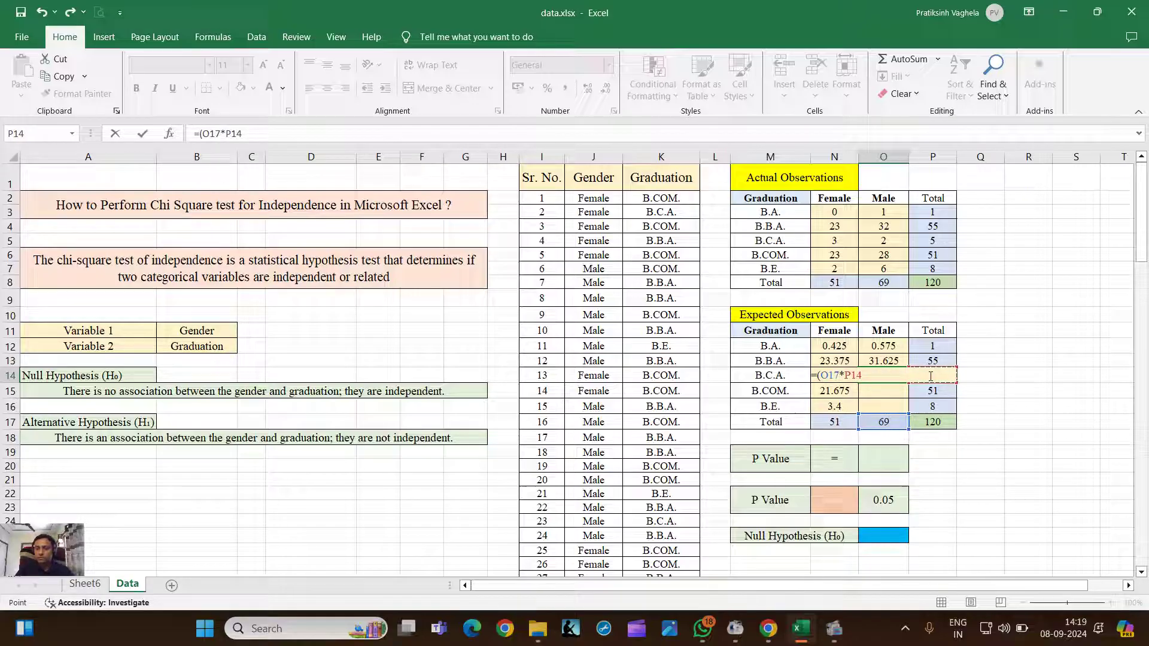
type(")/")
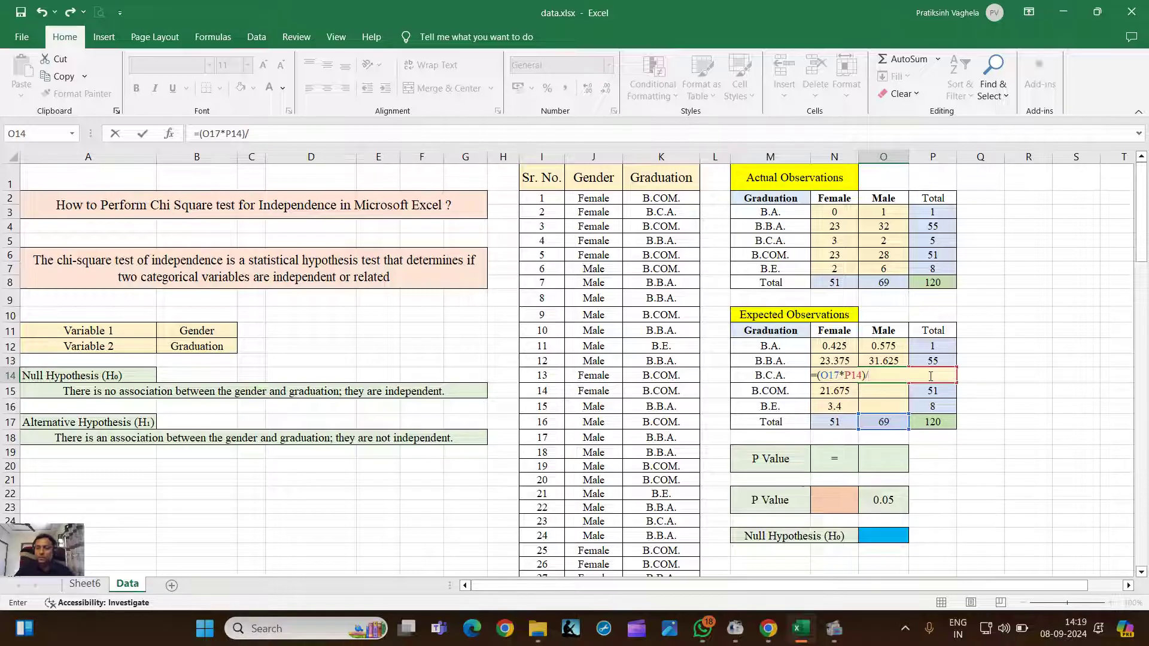
left_click(940, 423)
key("Return")
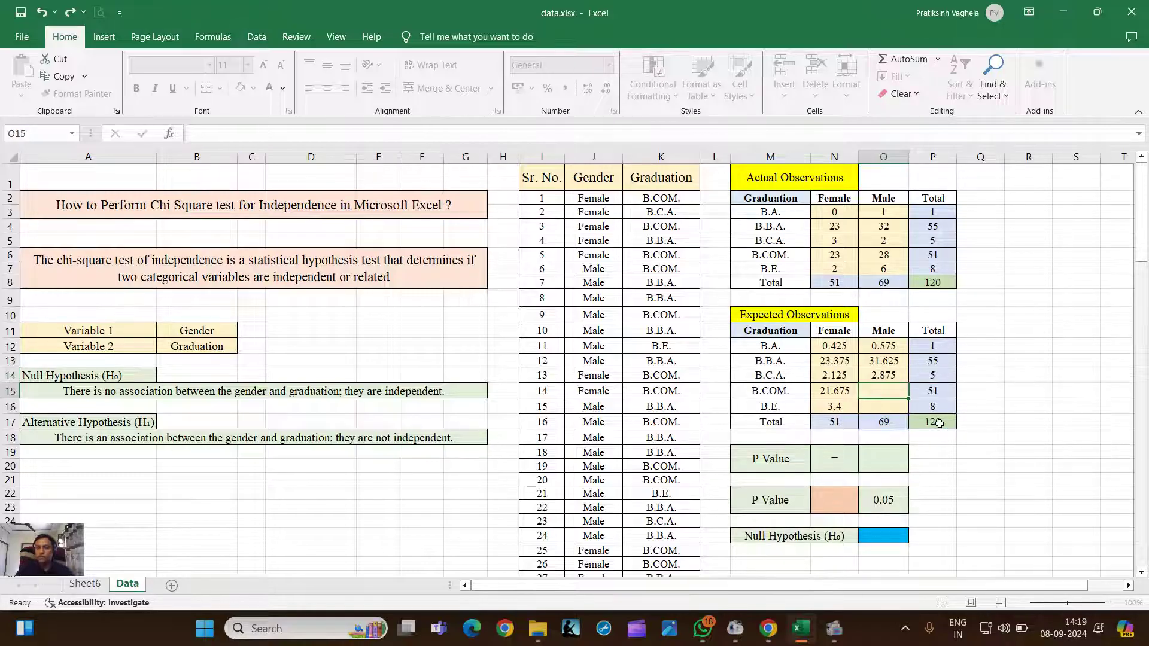
type("=(")
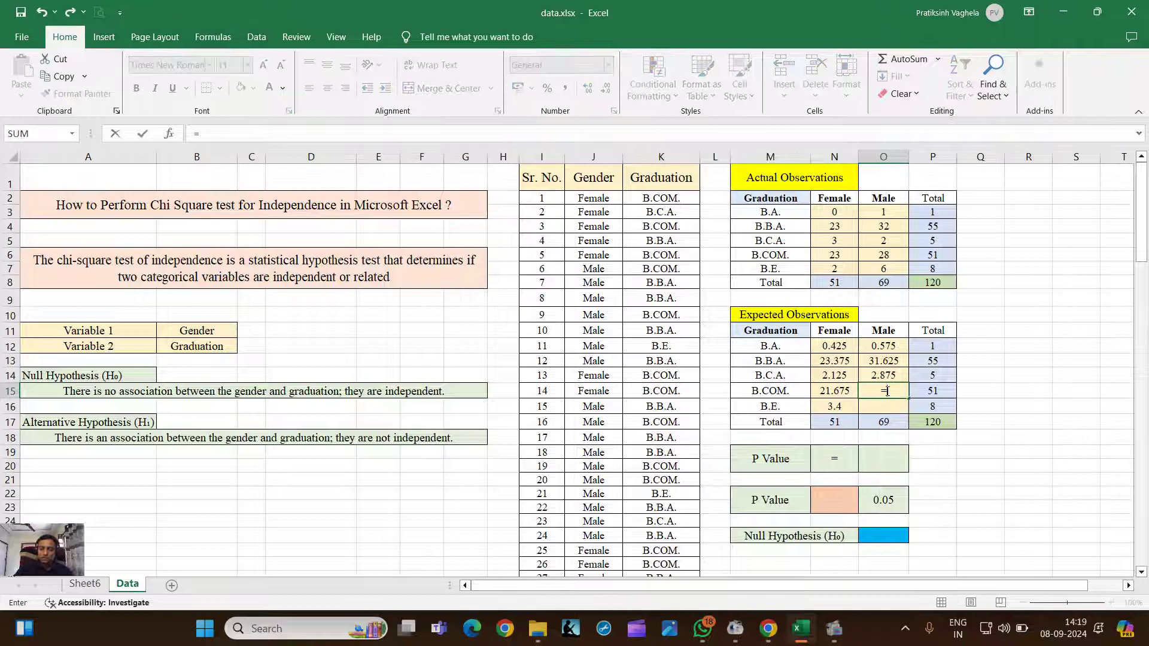
left_click(890, 422)
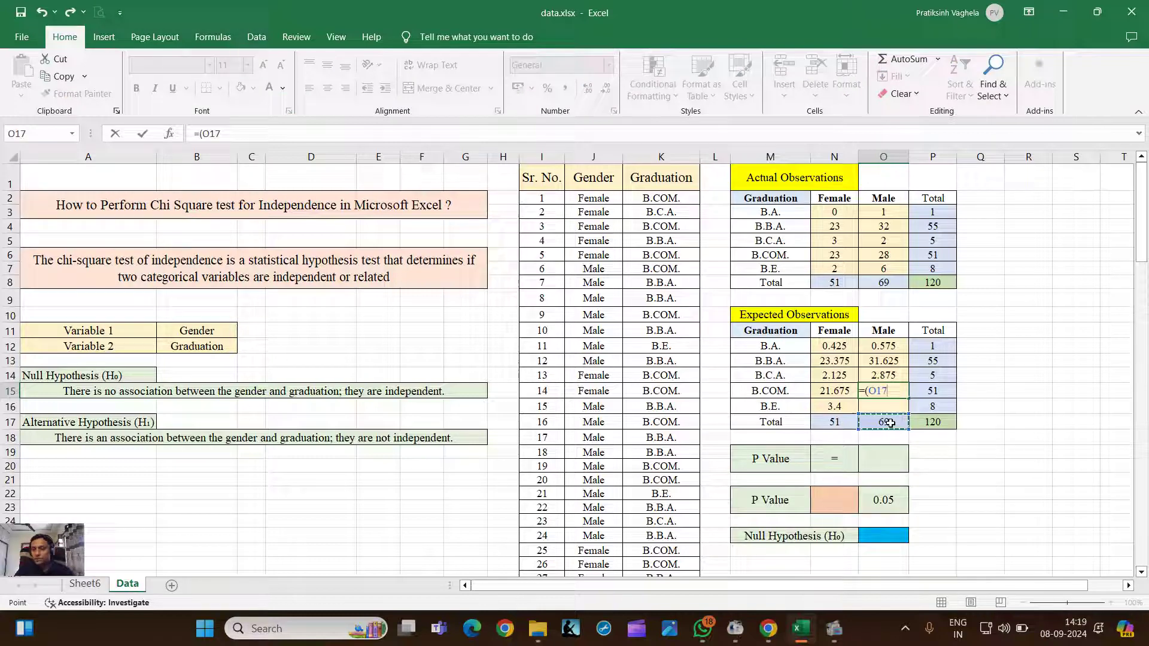
type("*")
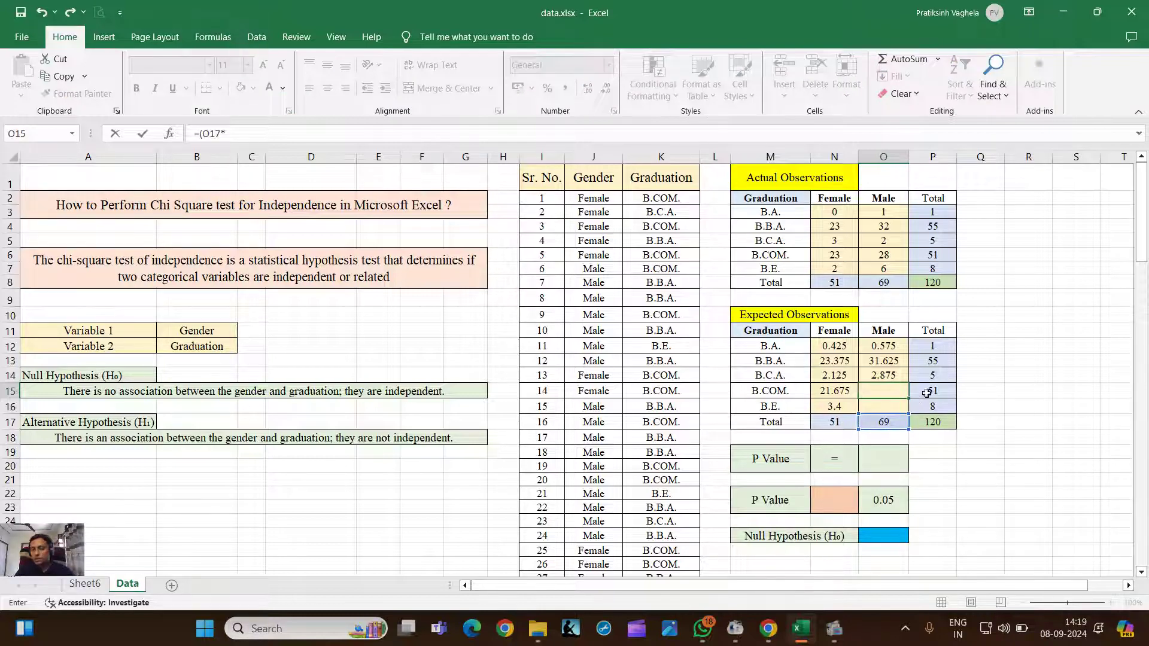
left_click(928, 394)
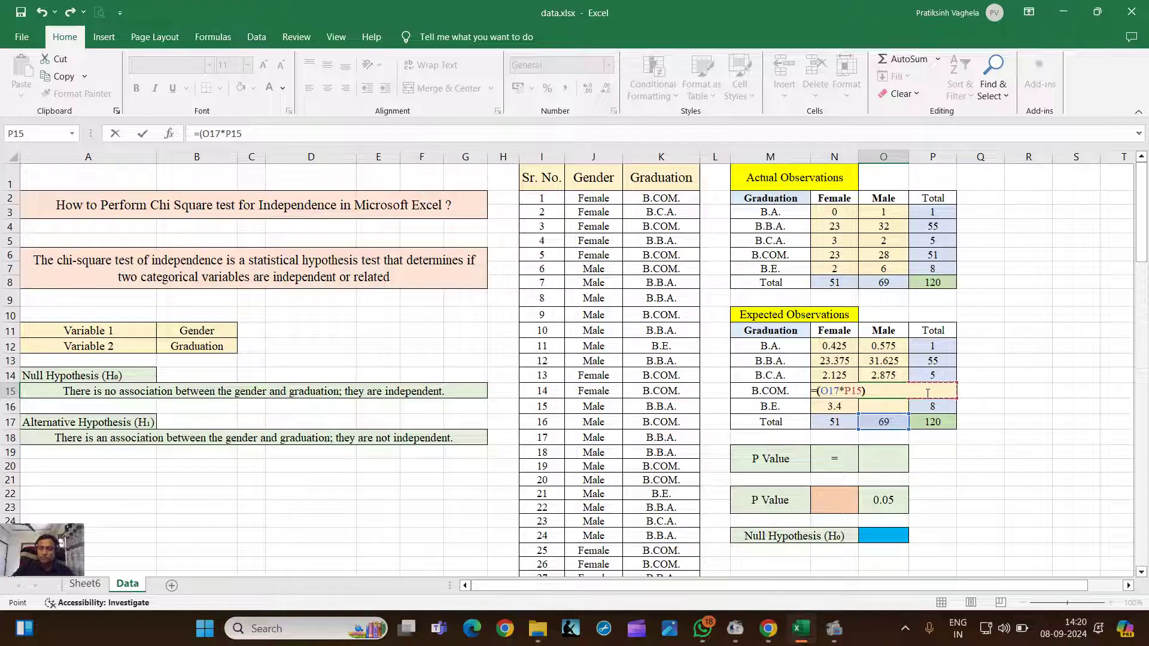
type(")/")
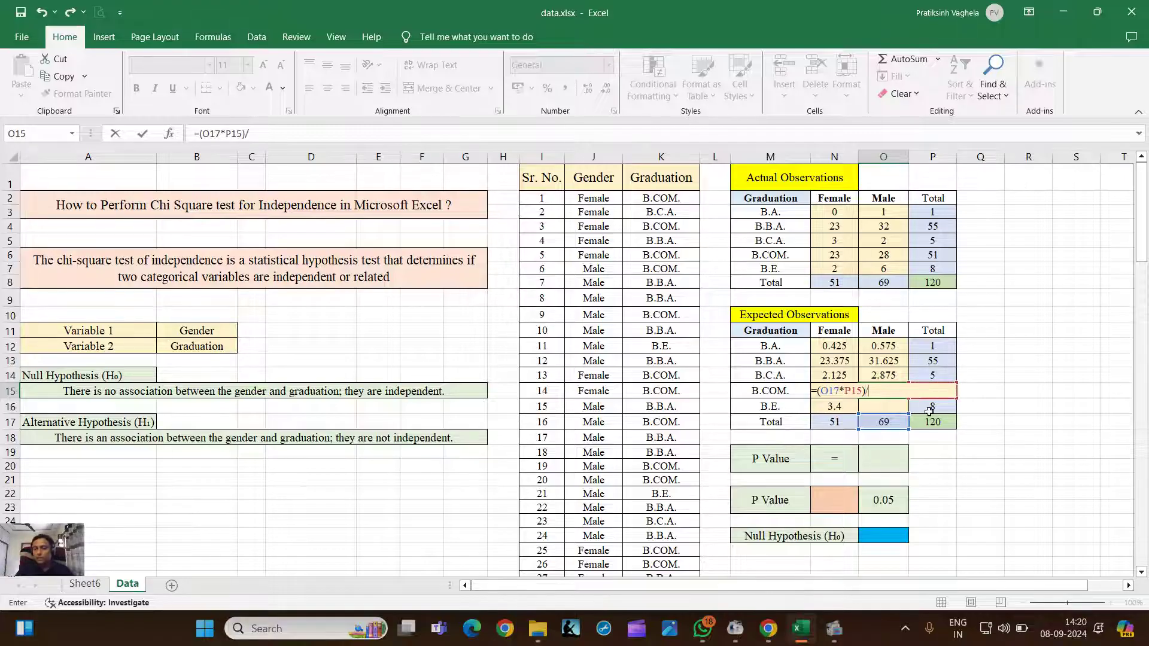
left_click(933, 423)
key("Return")
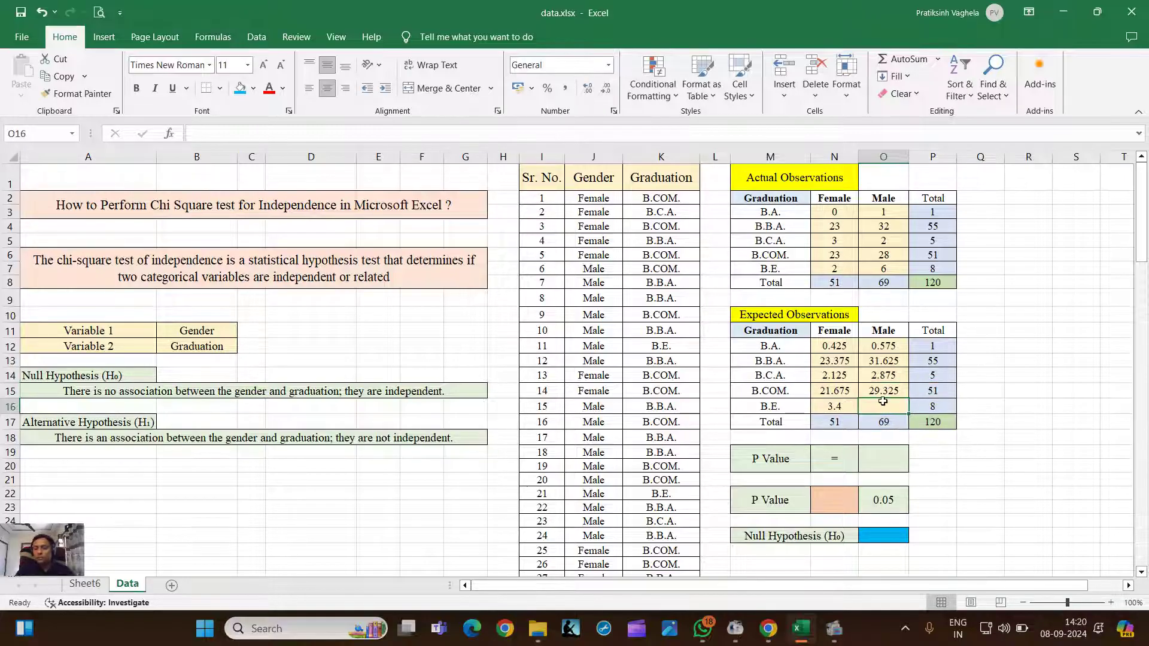
Enter =(O17*P16)/P17 in O16 for the B.E. Male expected count, giving 4.6.
type("=(")
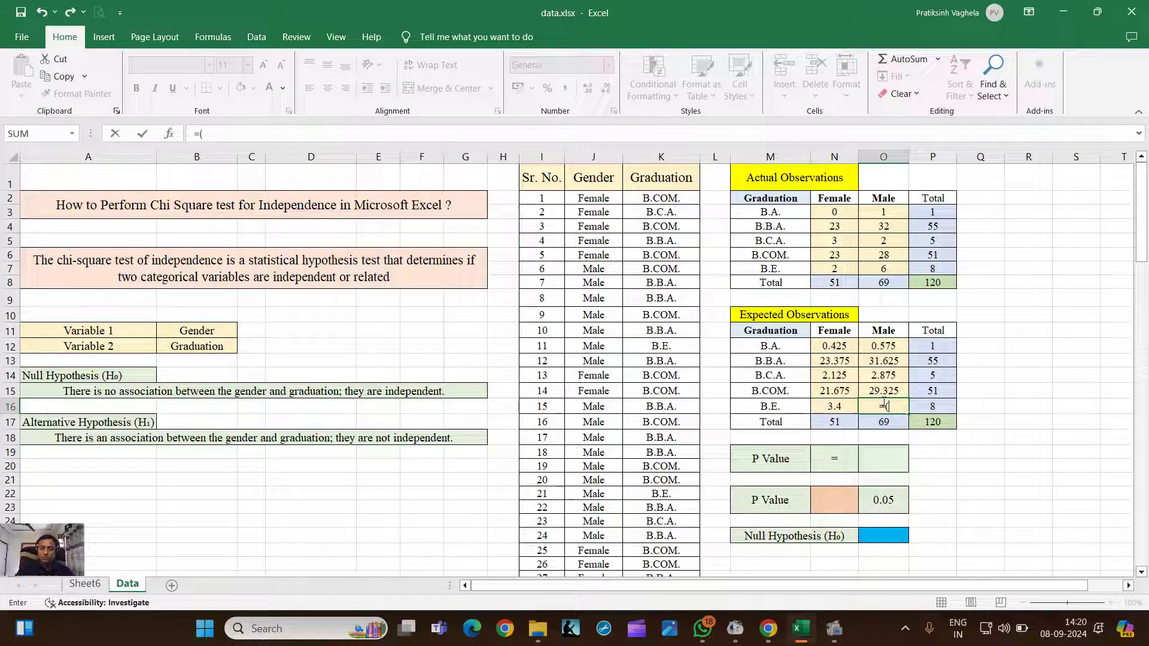
left_click(890, 421)
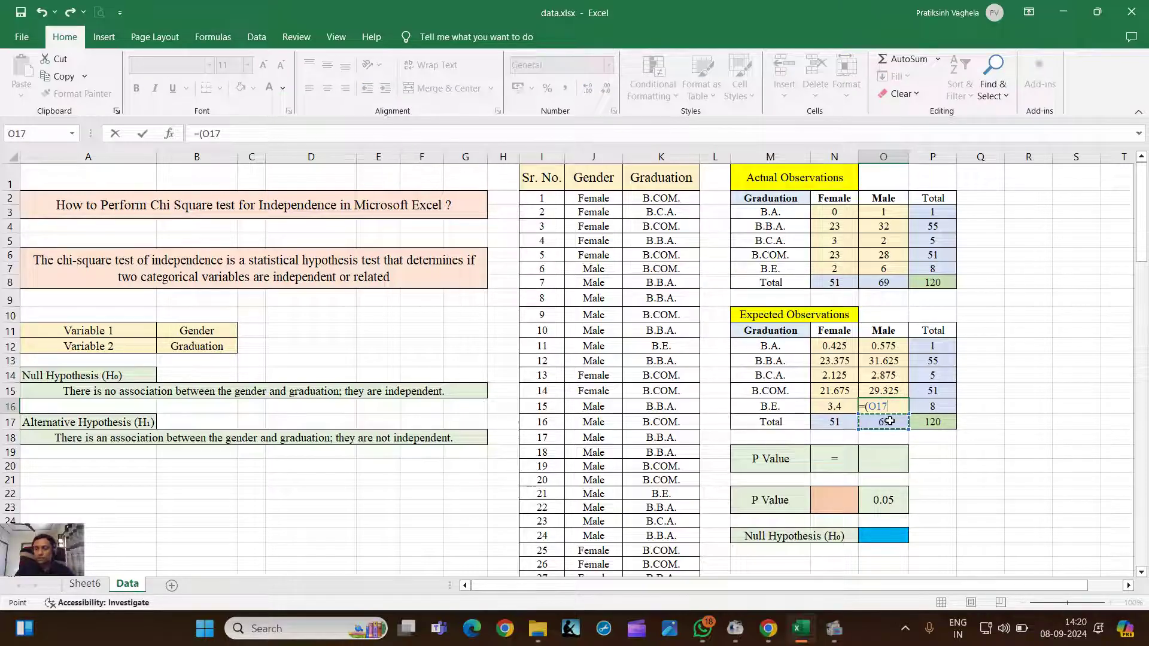
type("*")
left_click(943, 406)
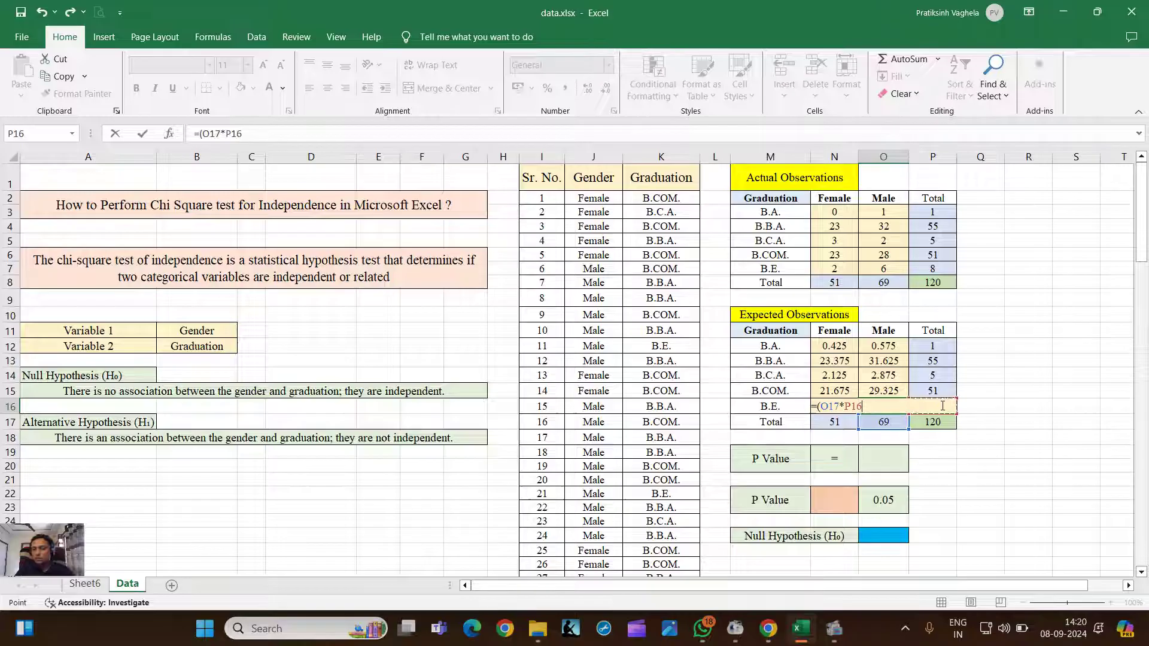
type(")")
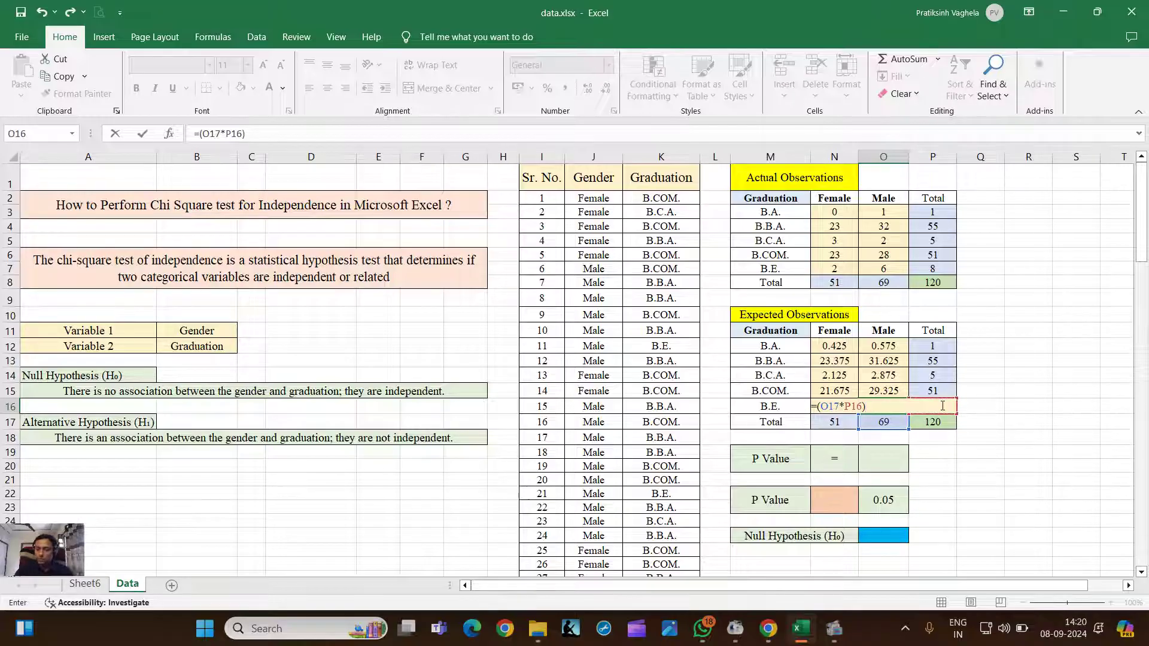
type("/")
left_click(943, 422)
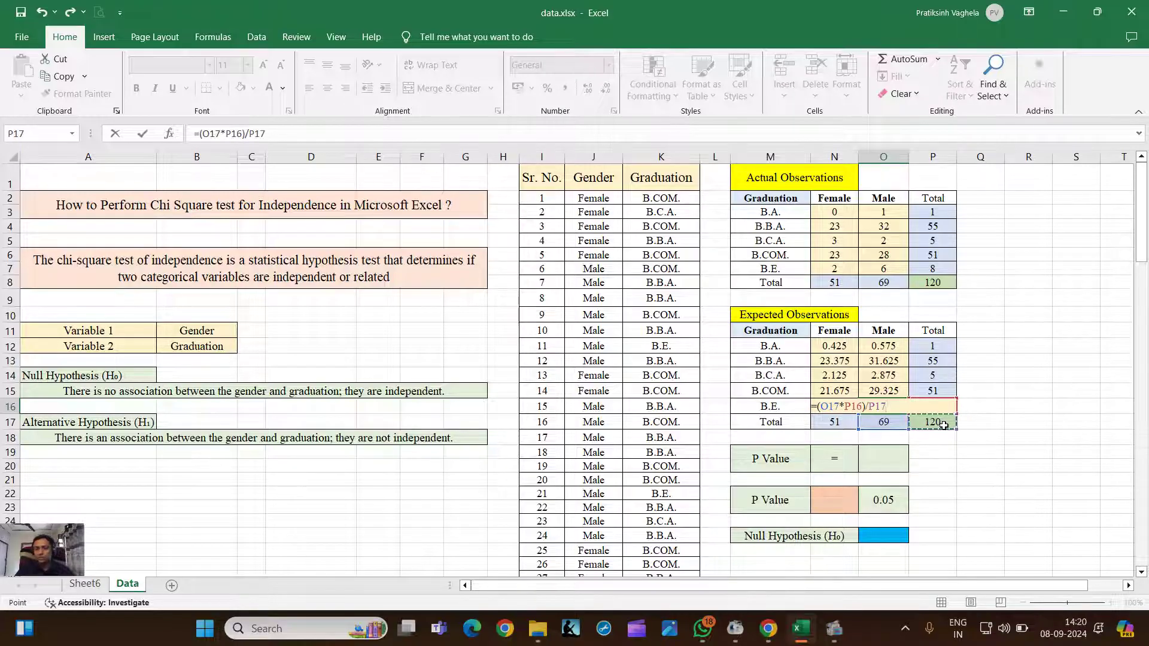
key("Return")
Review the observed N3:O7 and expected N12:O16 ranges and select the P Value cell.
left_click_drag(841, 346, 896, 403)
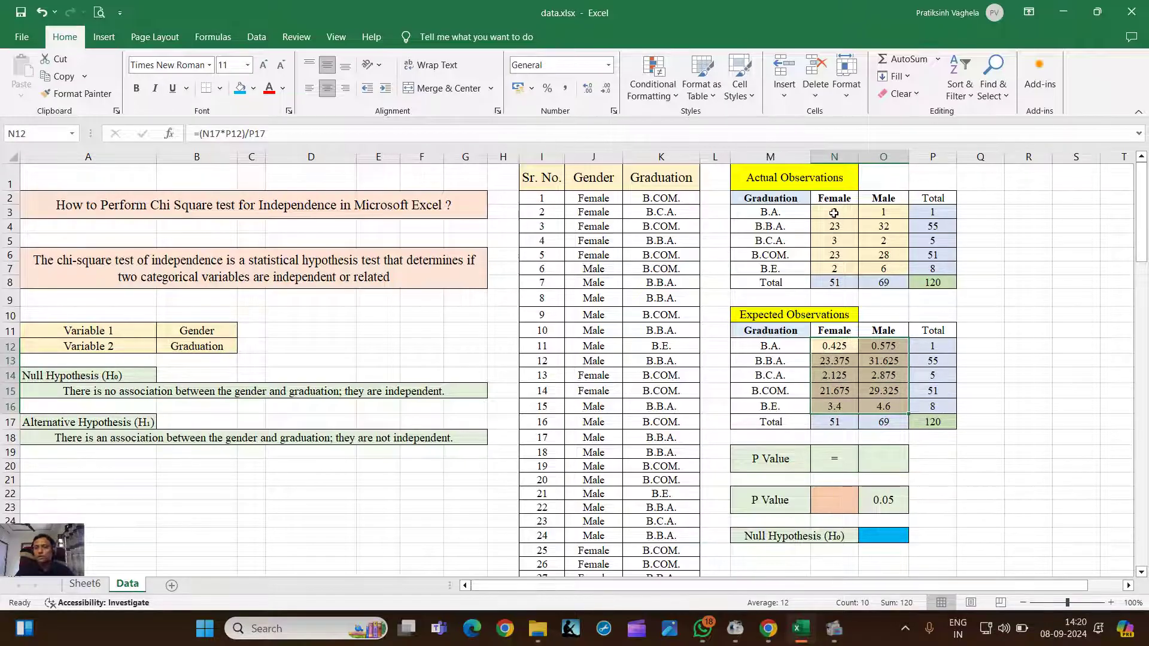
left_click_drag(835, 213, 884, 266)
left_click_drag(835, 346, 884, 406)
left_click(780, 457)
left_click(831, 467)
left_click(865, 464)
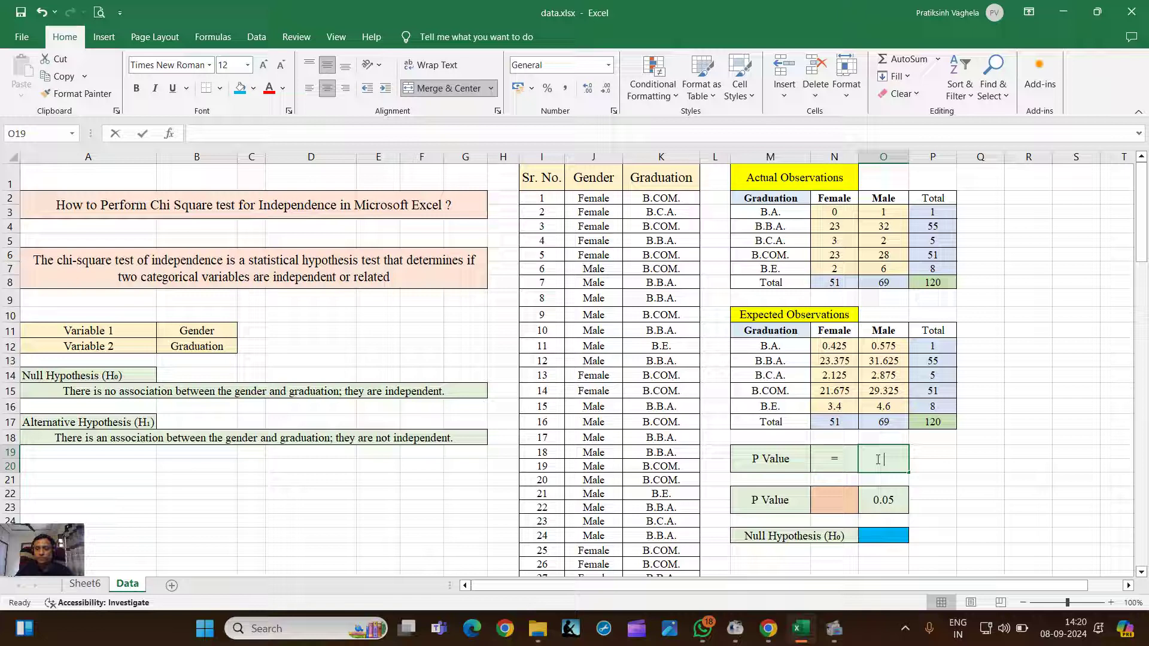
Enter =(CHISQ.TEST(N3:O7,N12:O16)) in O19, returning a p-value of 0.64113.
double_click(877, 459)
type("=(")
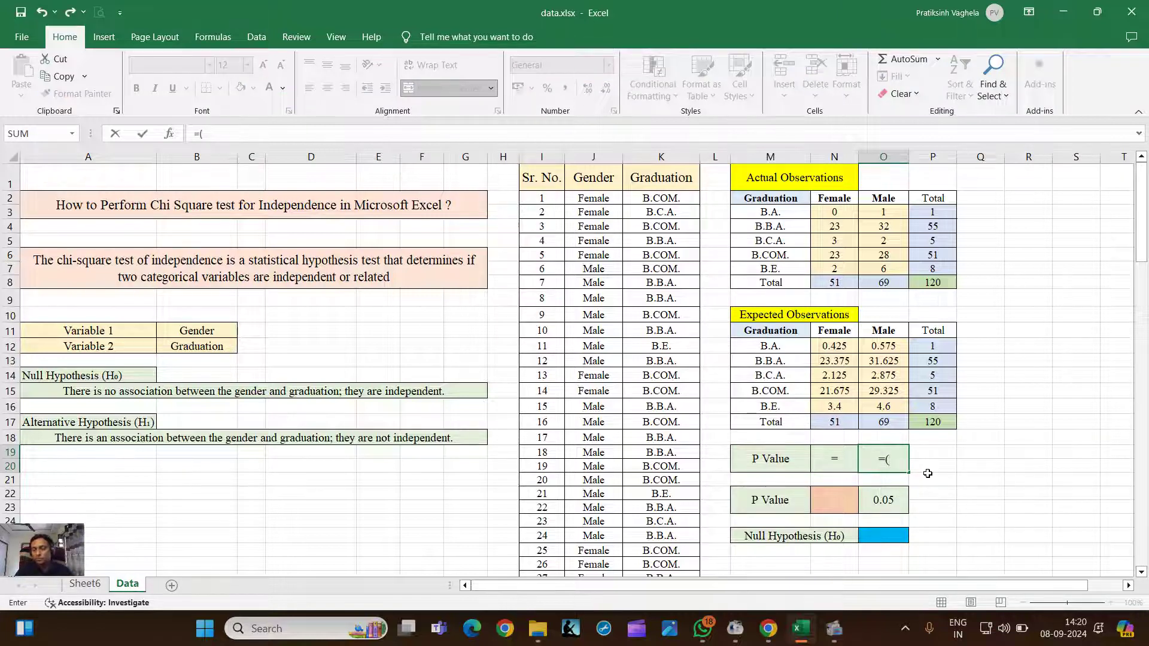
type("chi")
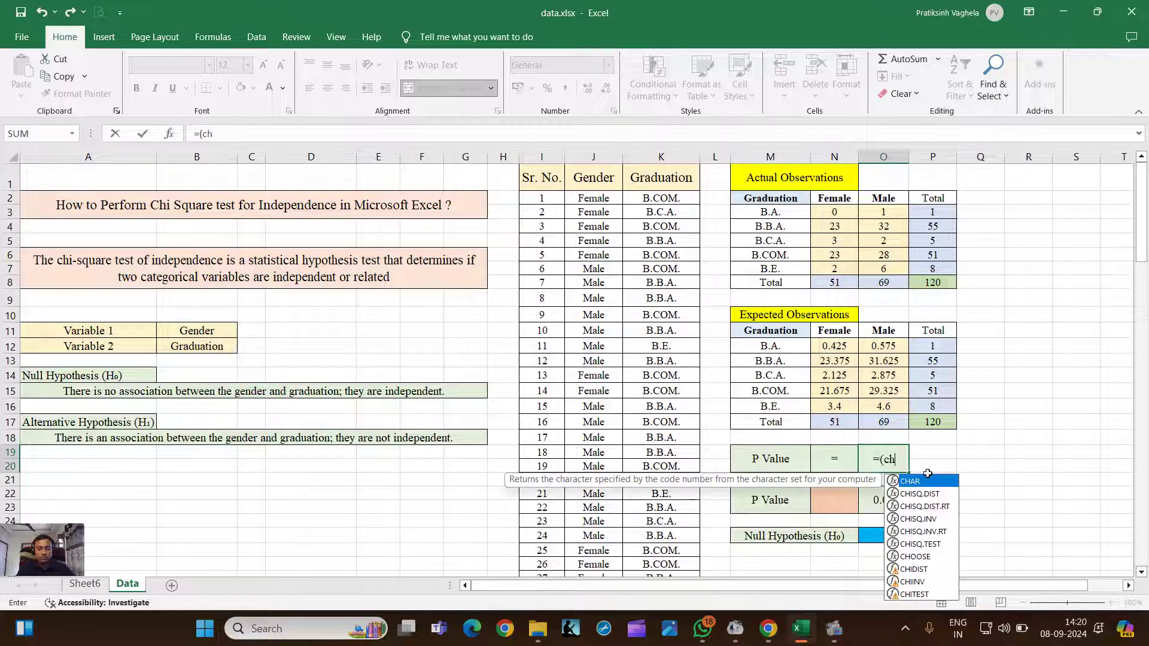
double_click(927, 529)
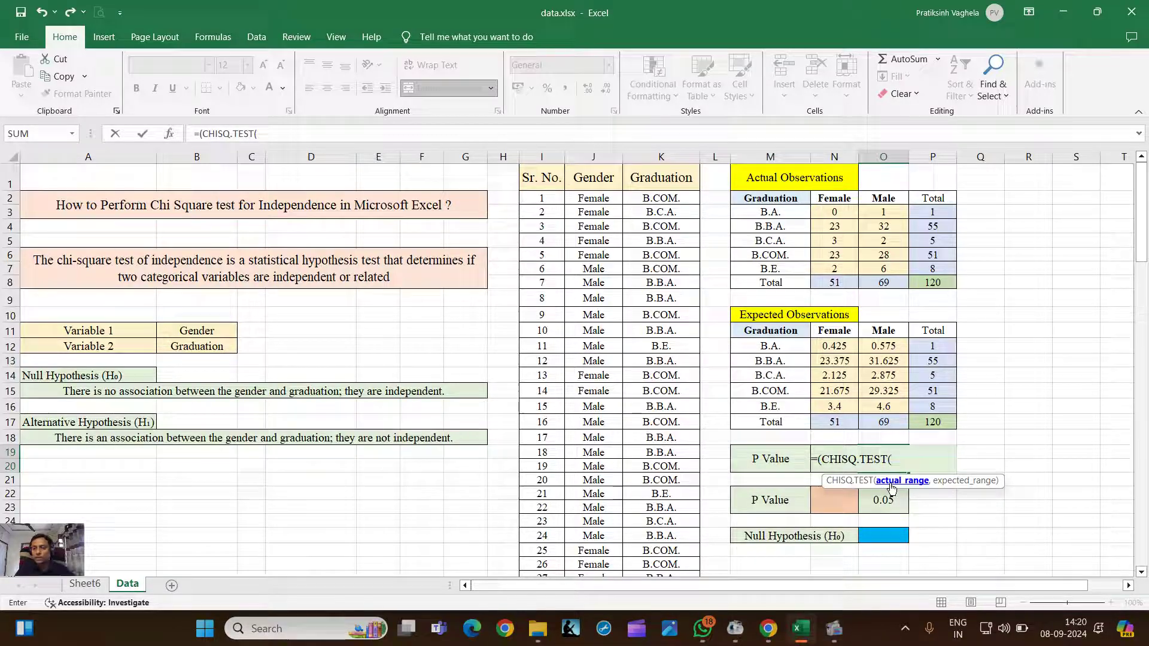
left_click_drag(835, 212, 890, 272)
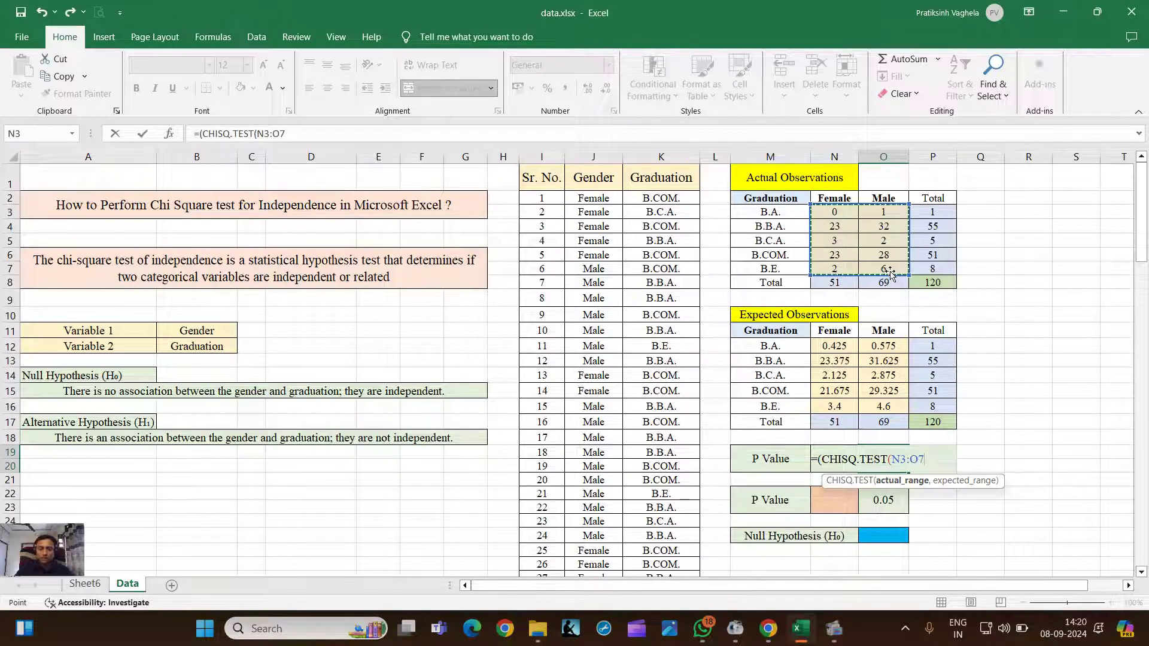
type(",")
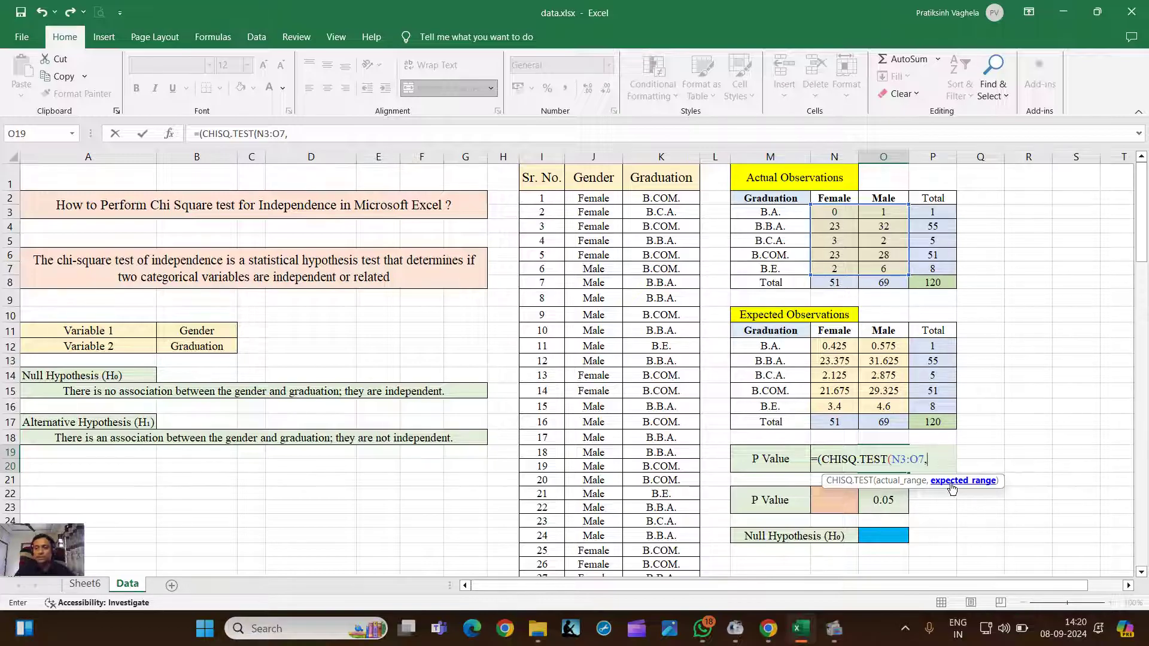
left_click_drag(831, 351, 882, 408)
type(")")
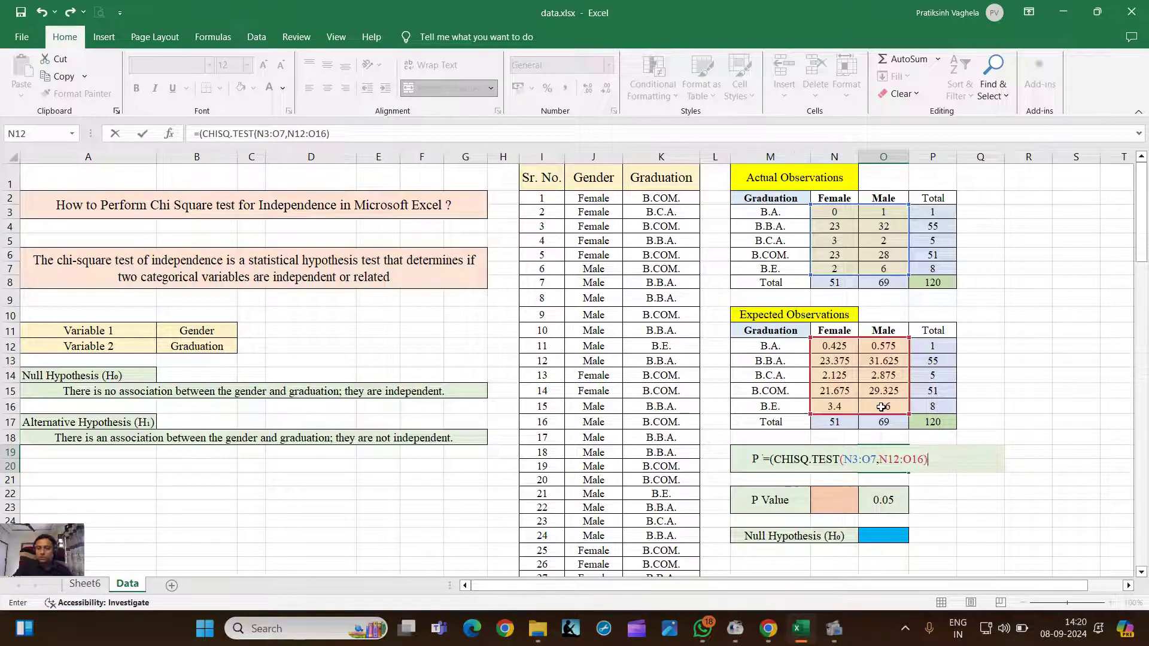
key("Return")
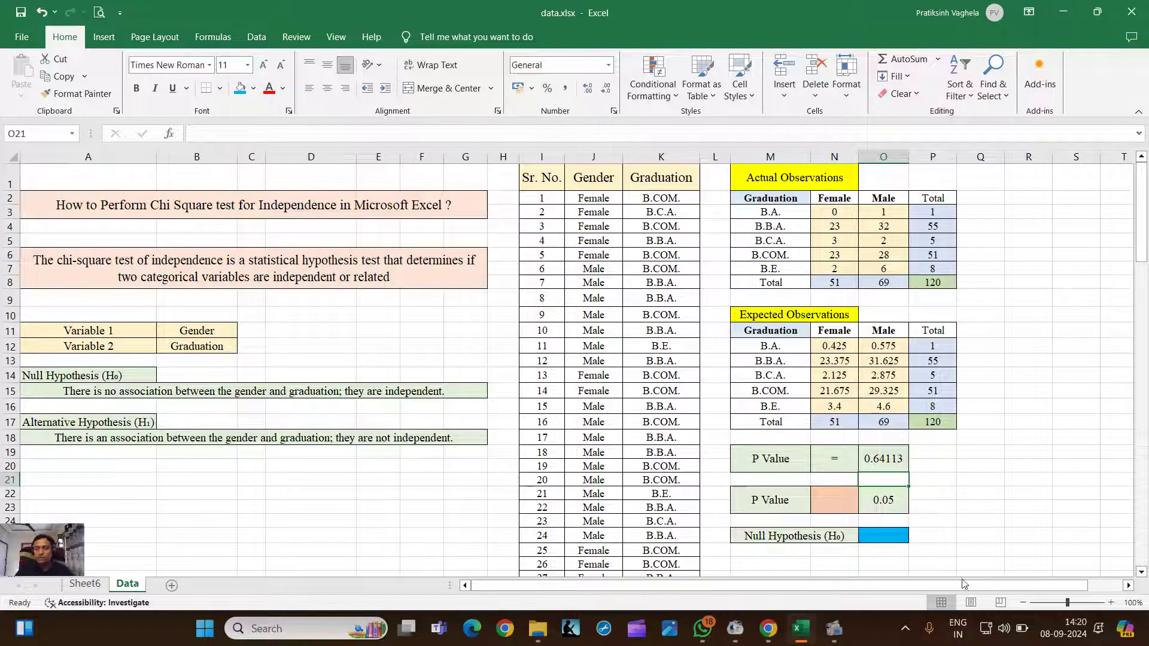
Put a > sign in N22 so the row reads P Value > 0.05.
left_click(887, 458)
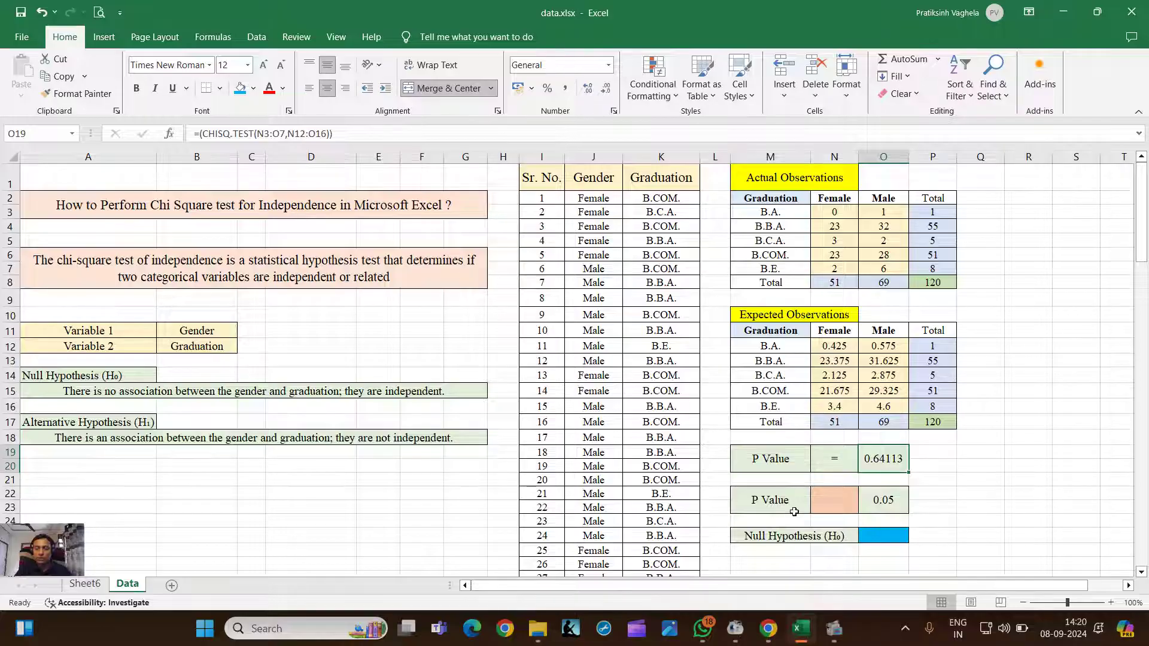
left_click(768, 507)
left_click(828, 505)
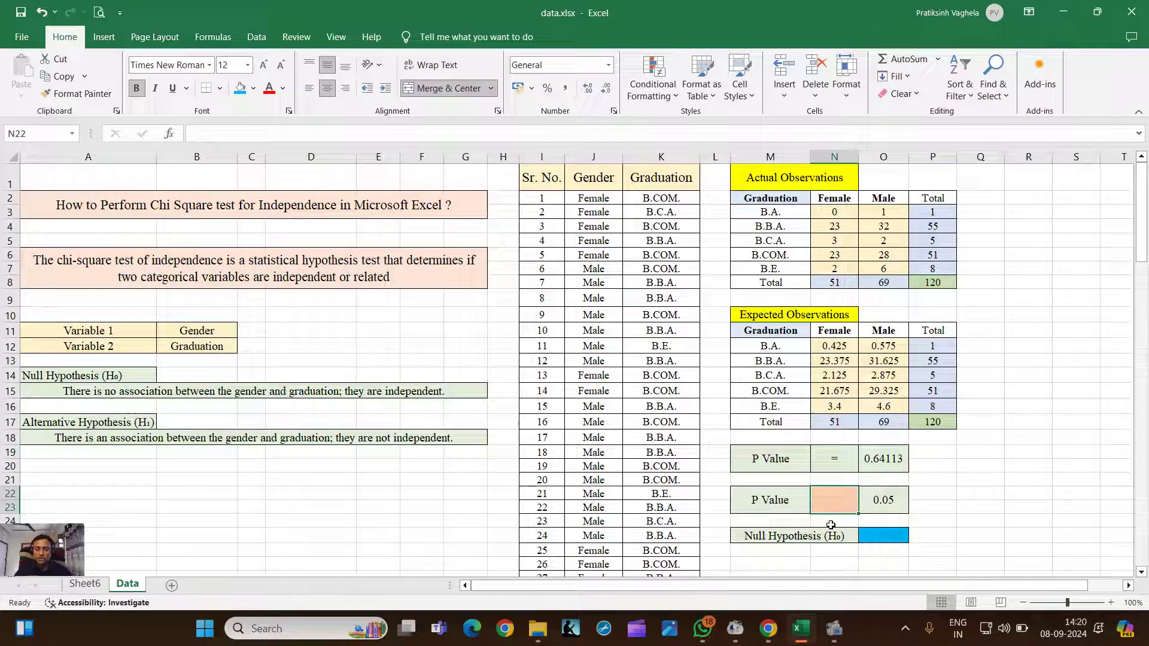
type(">")
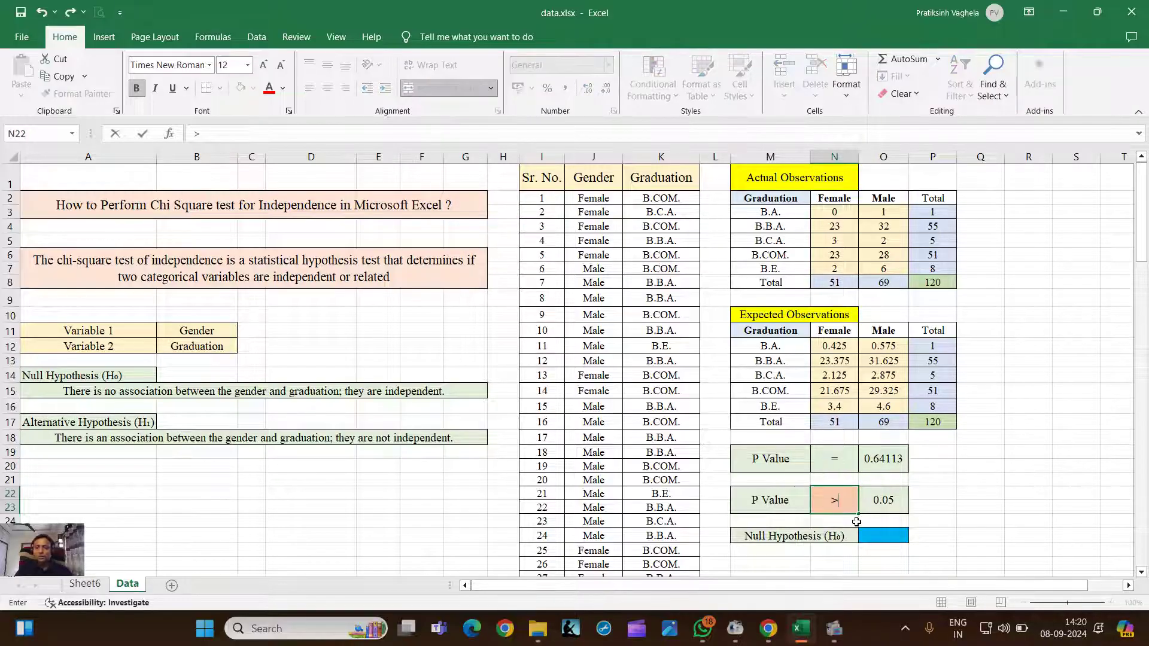
left_click(927, 500)
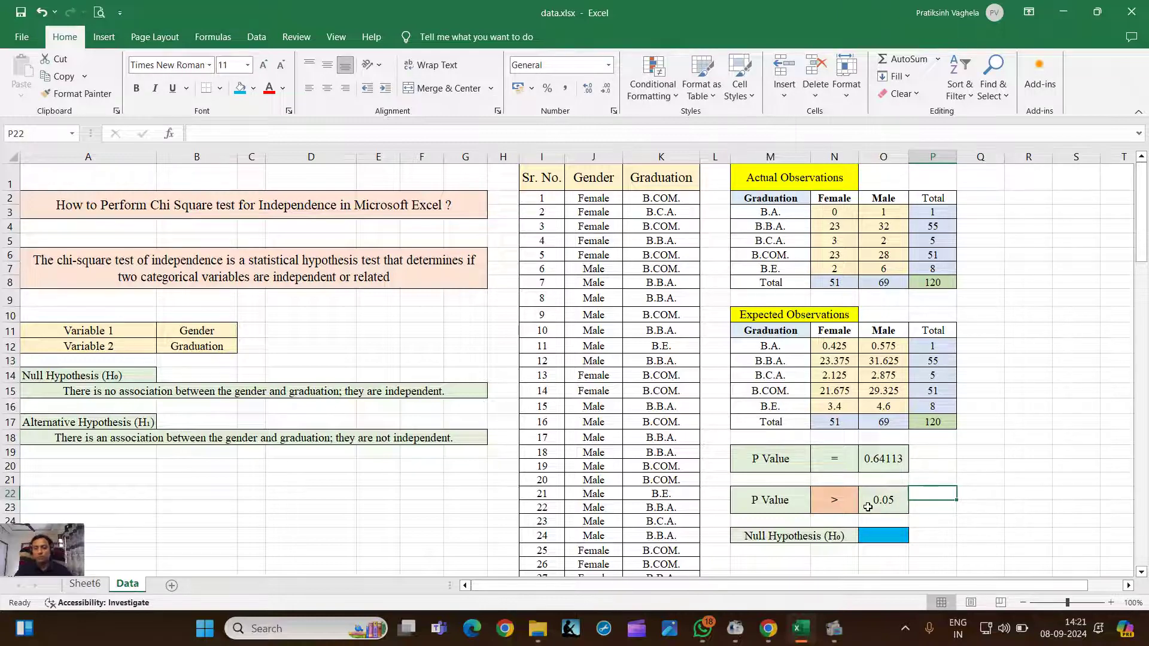
left_click_drag(767, 504, 871, 502)
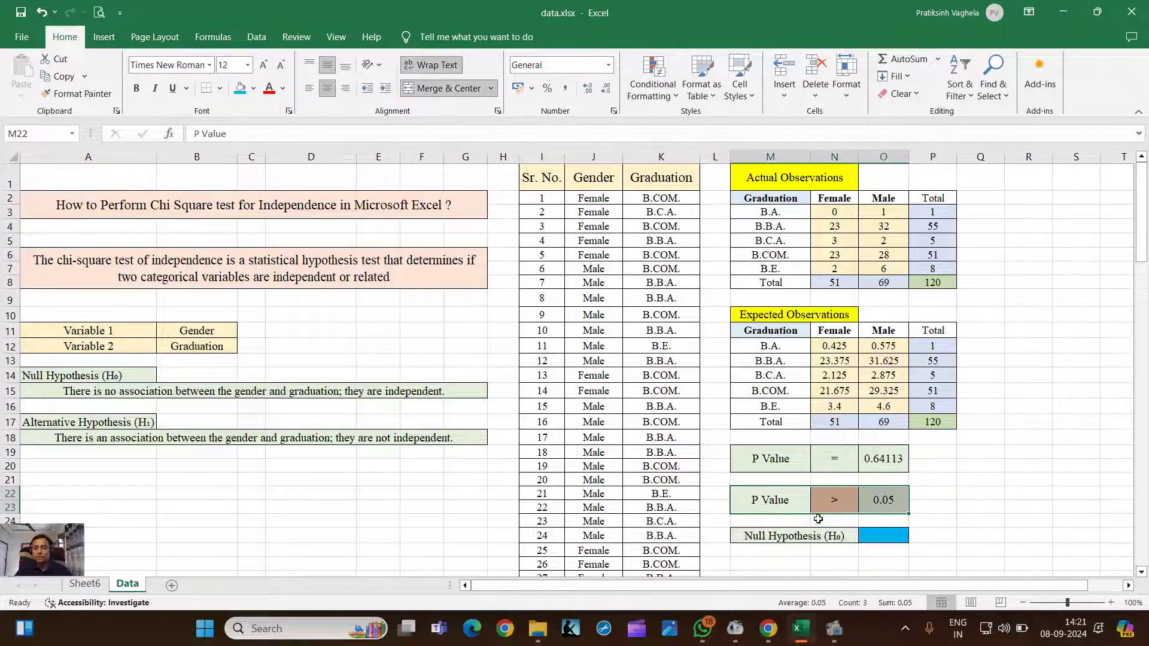
Enter Accepted in O25 as the Null Hypothesis decision.
left_click(794, 537)
left_click(882, 536)
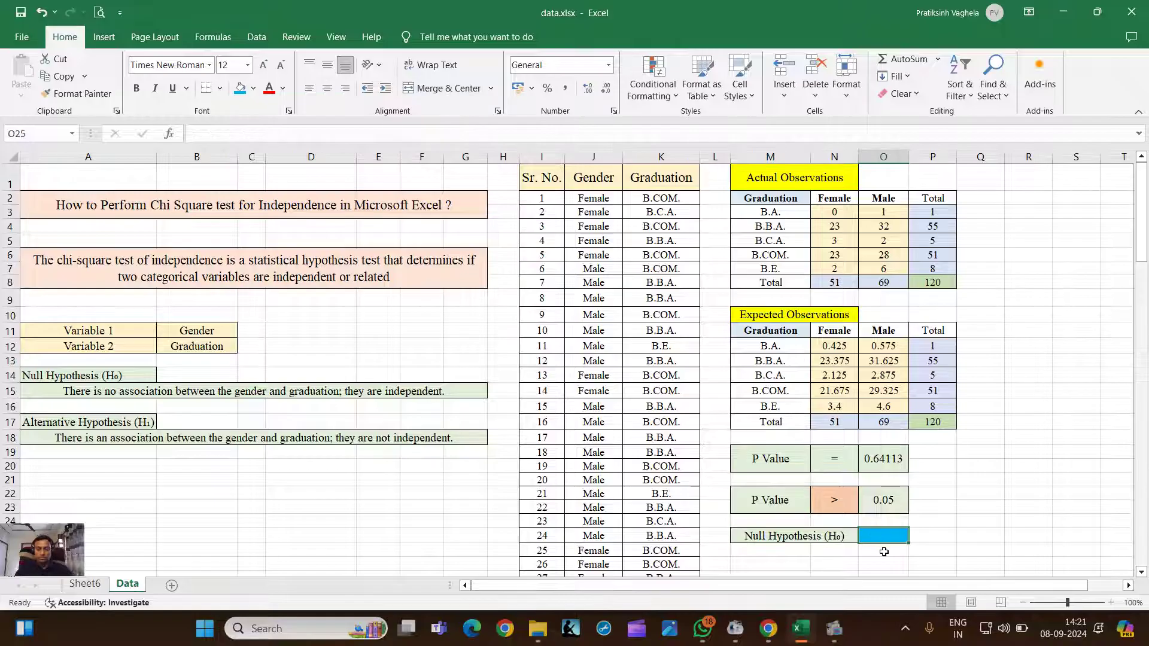
type("Accepted")
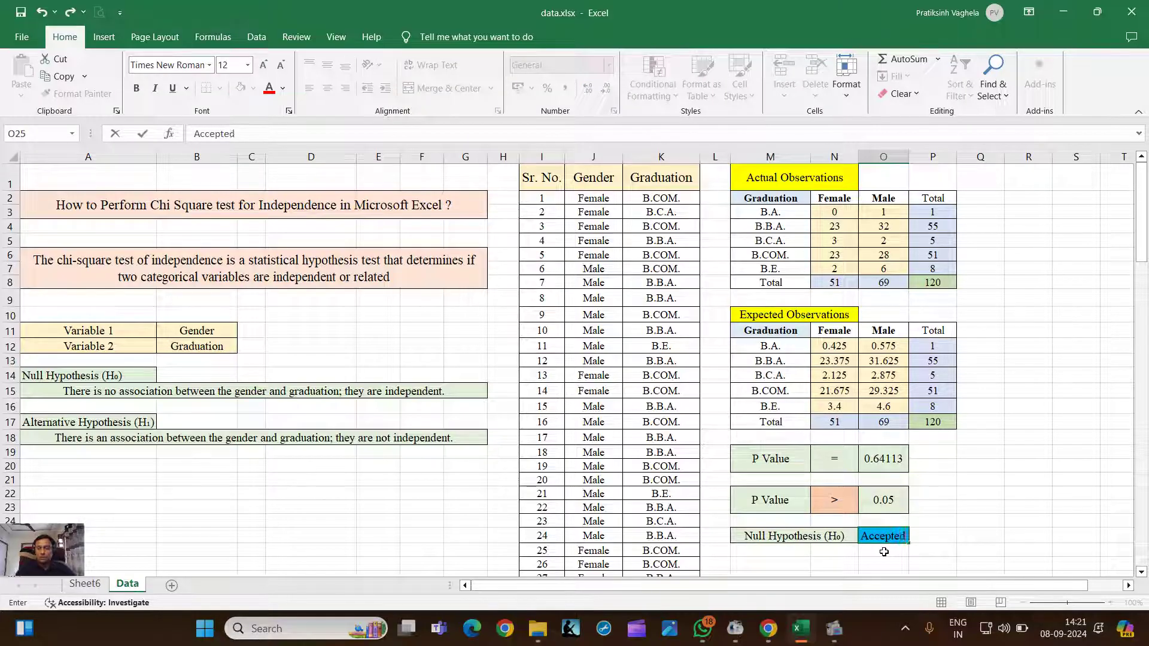
key("Return")
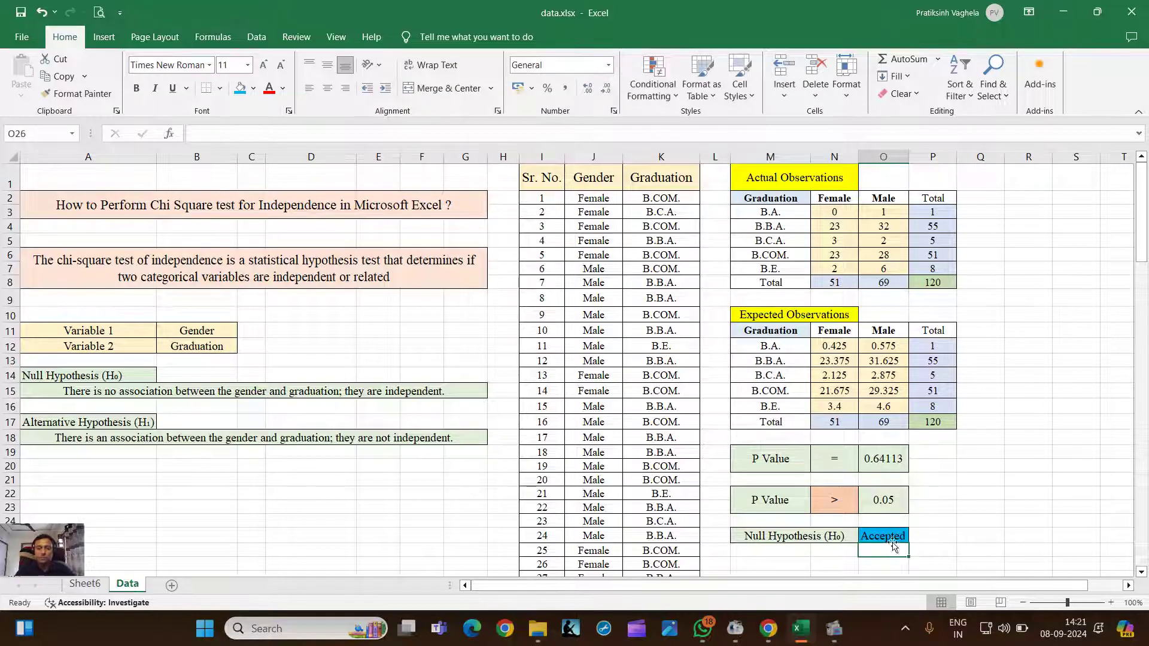
left_click(774, 534)
left_click(981, 507)
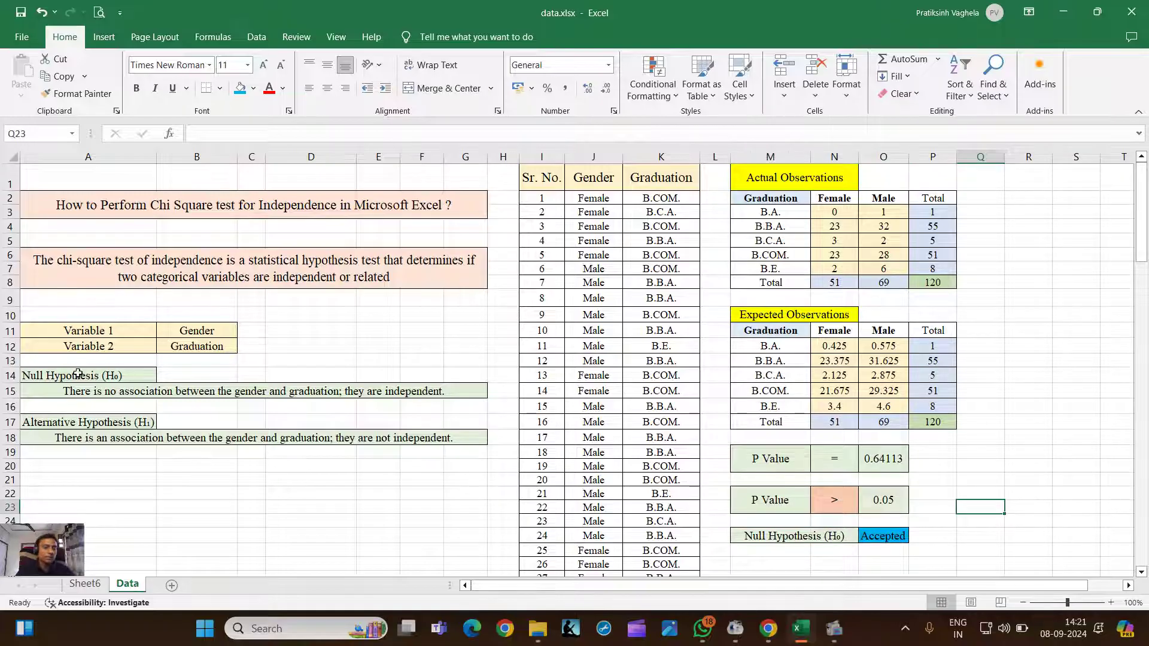
left_click(73, 393)
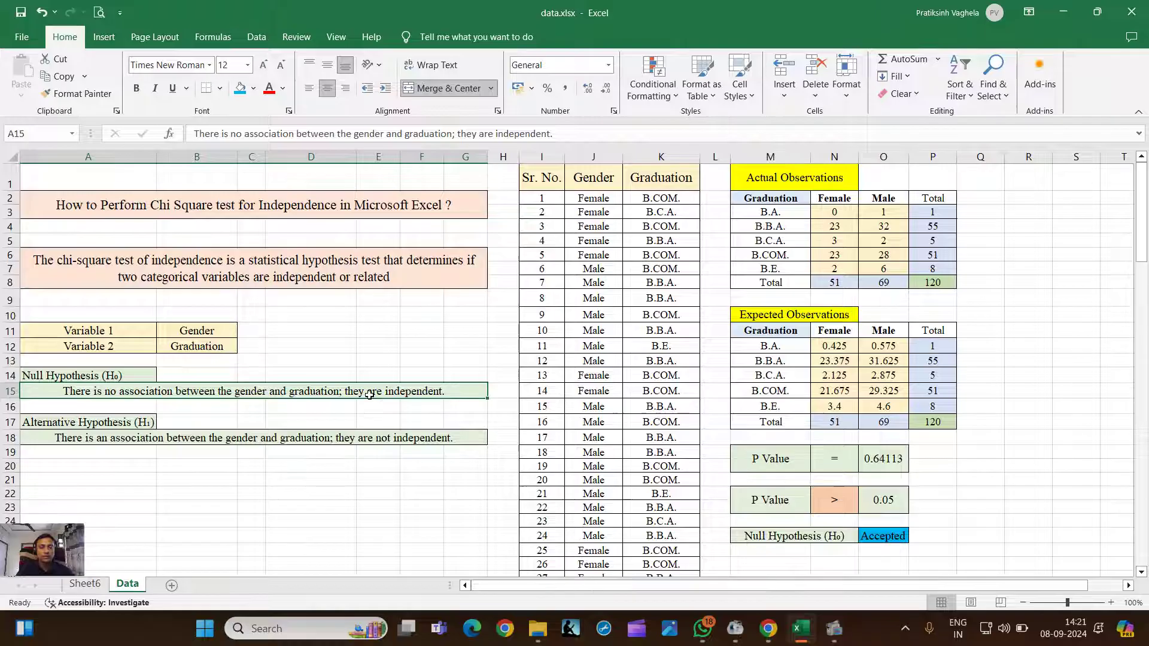
left_click_drag(600, 183, 661, 440)
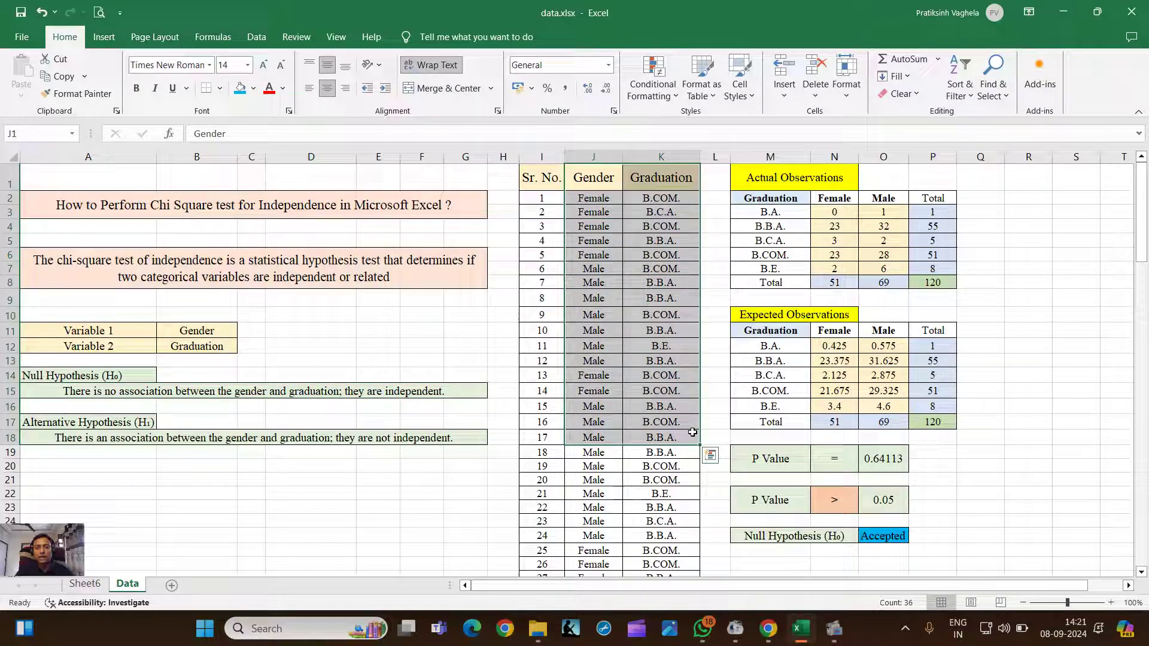
left_click(633, 483)
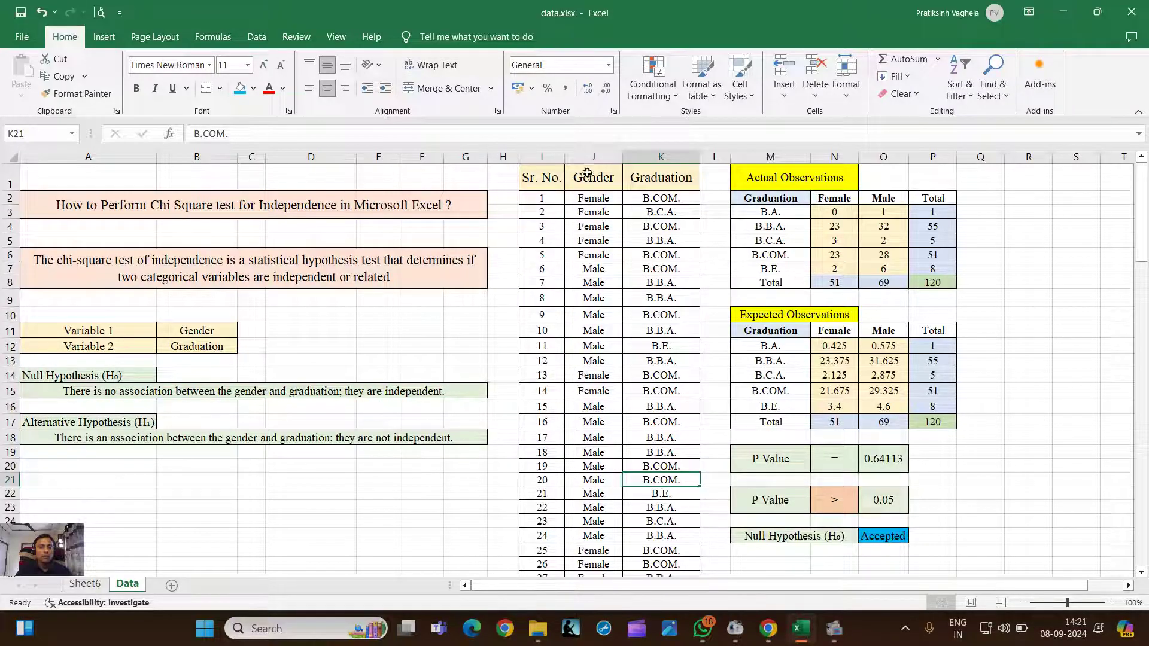
left_click_drag(589, 174, 654, 461)
left_click(438, 455)
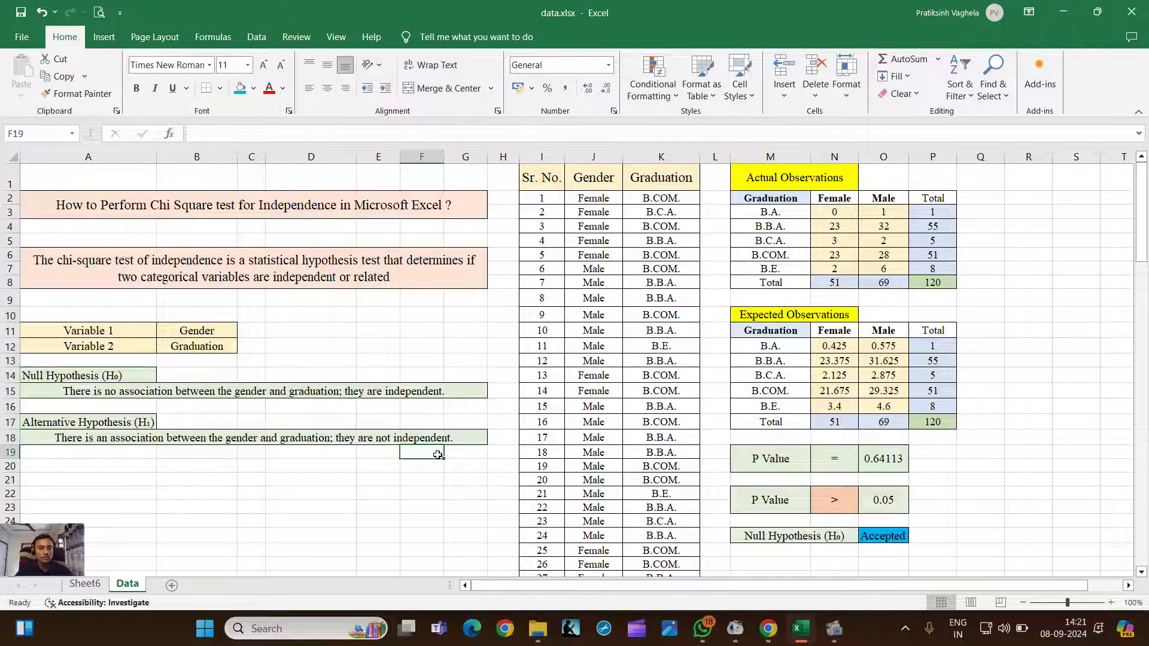
left_click(430, 477)
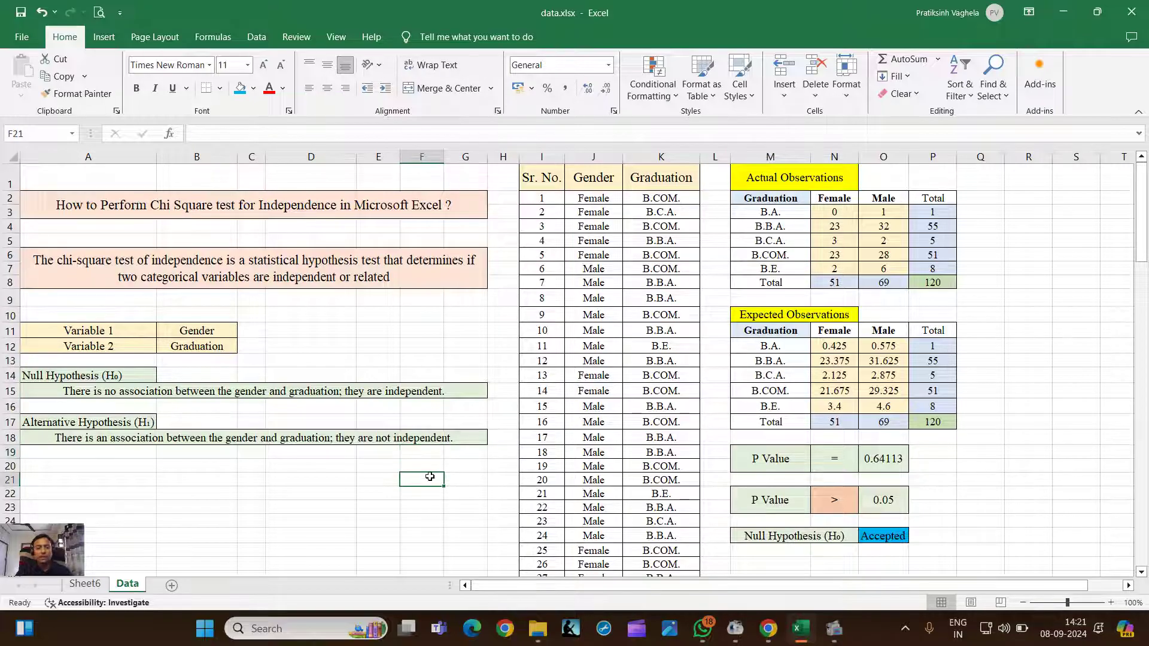
left_click_drag(588, 177, 680, 414)
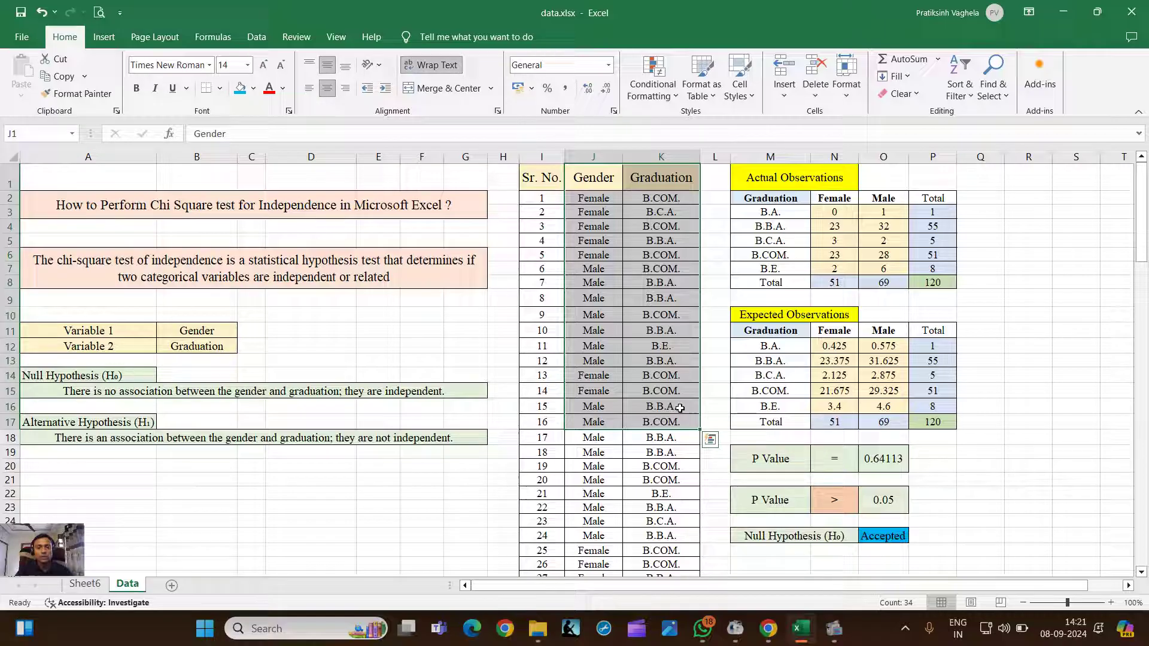